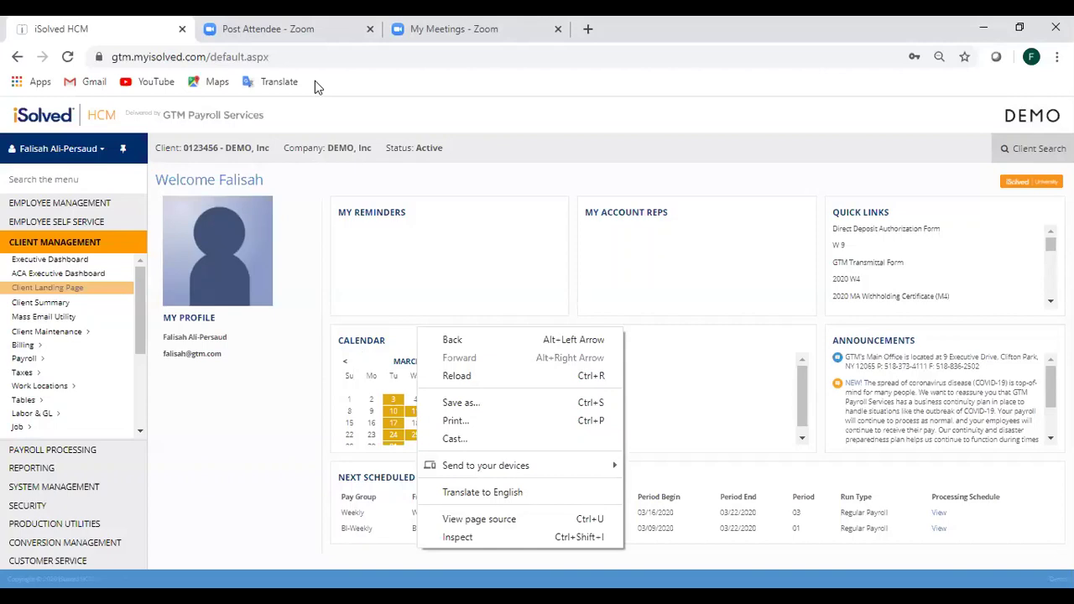
- Open the Time Entry Grid for payroll entry
{"action": "key", "text": "Escape"}
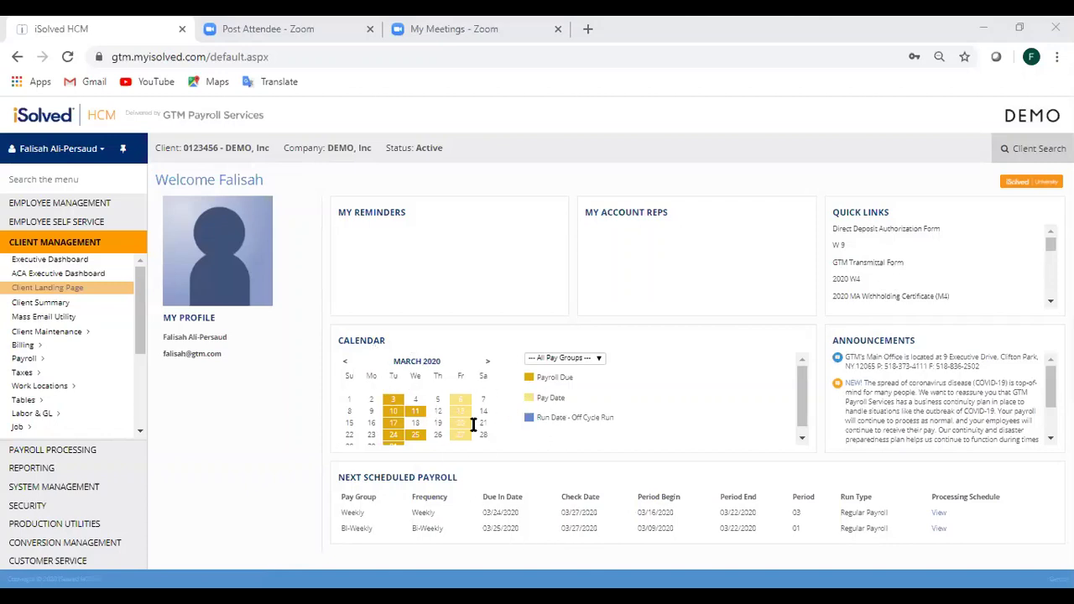
{"action": "mouse_move", "coordinate": [451, 417]}
{"action": "left_click", "coordinate": [29, 451]}
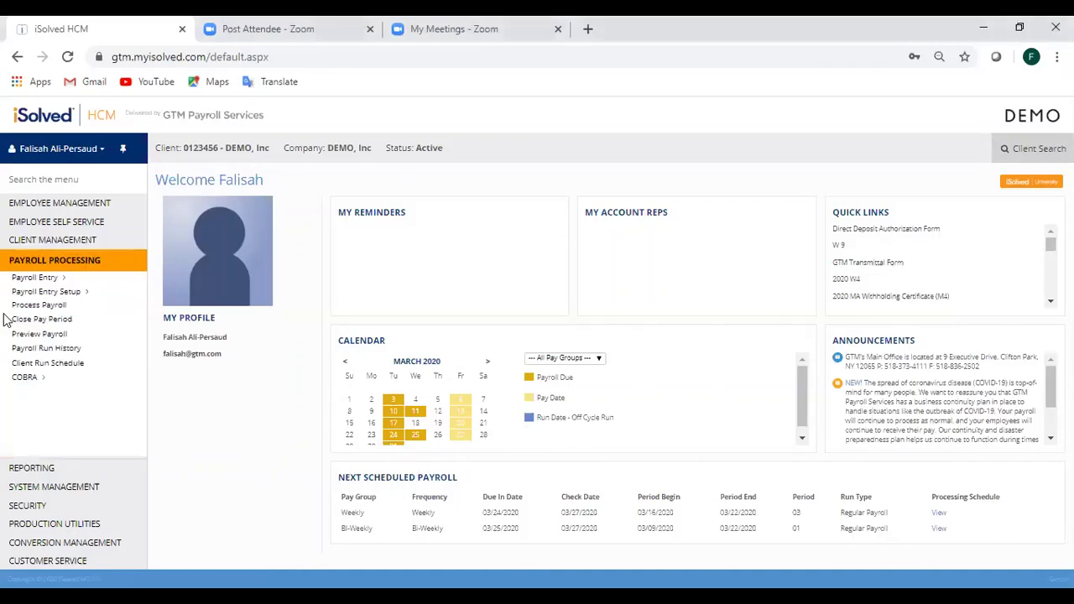
{"action": "left_click", "coordinate": [32, 281]}
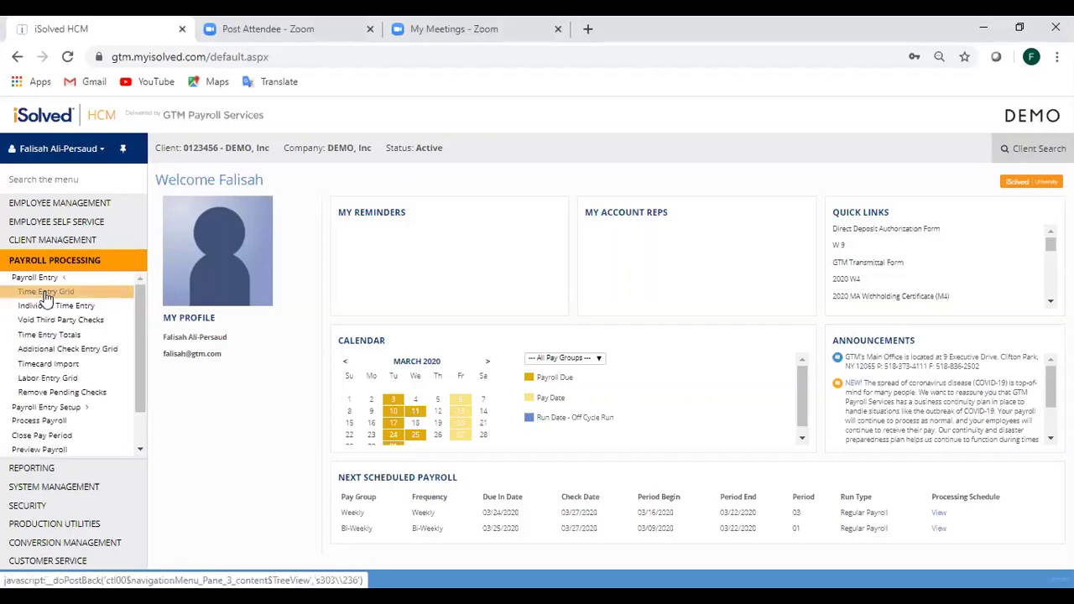
{"action": "left_click", "coordinate": [46, 294]}
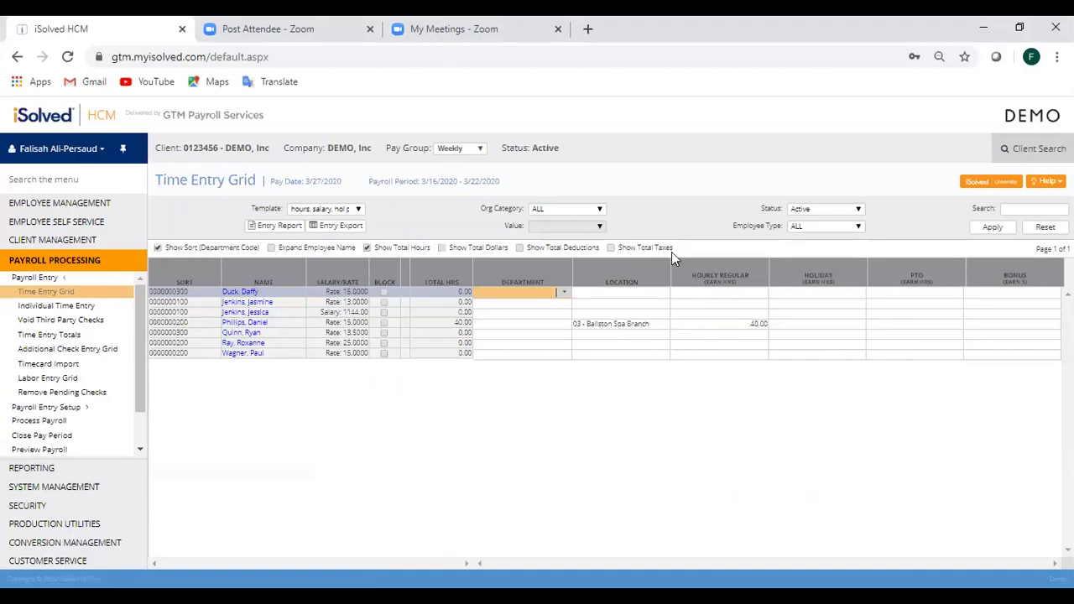
- Enter 35 regular hours and 8 holiday hours for the employee in the grid's first row
{"action": "left_click", "coordinate": [672, 300]}
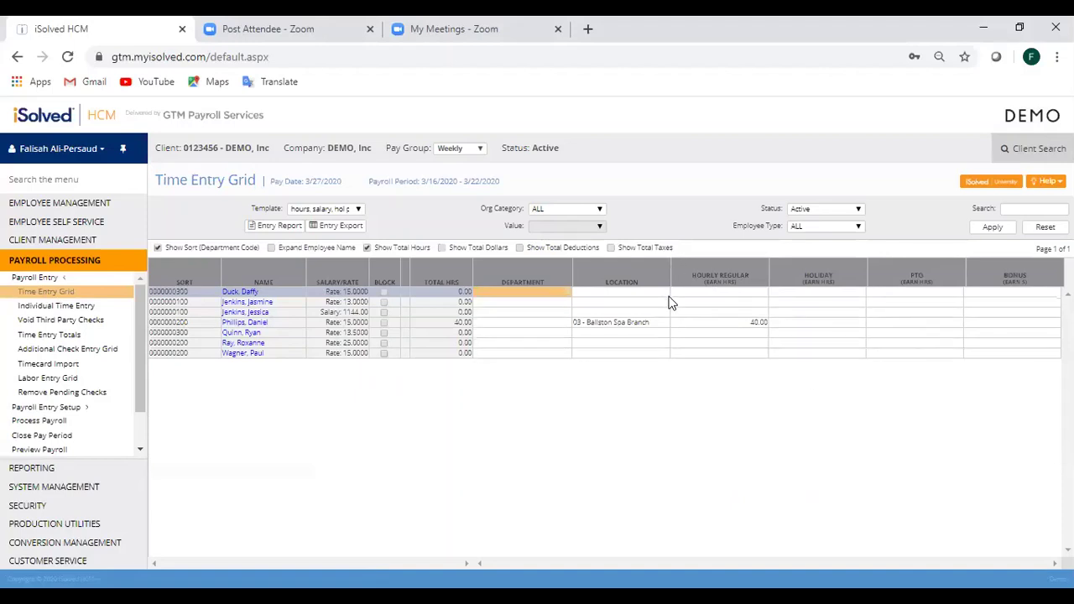
{"action": "left_click", "coordinate": [714, 292]}
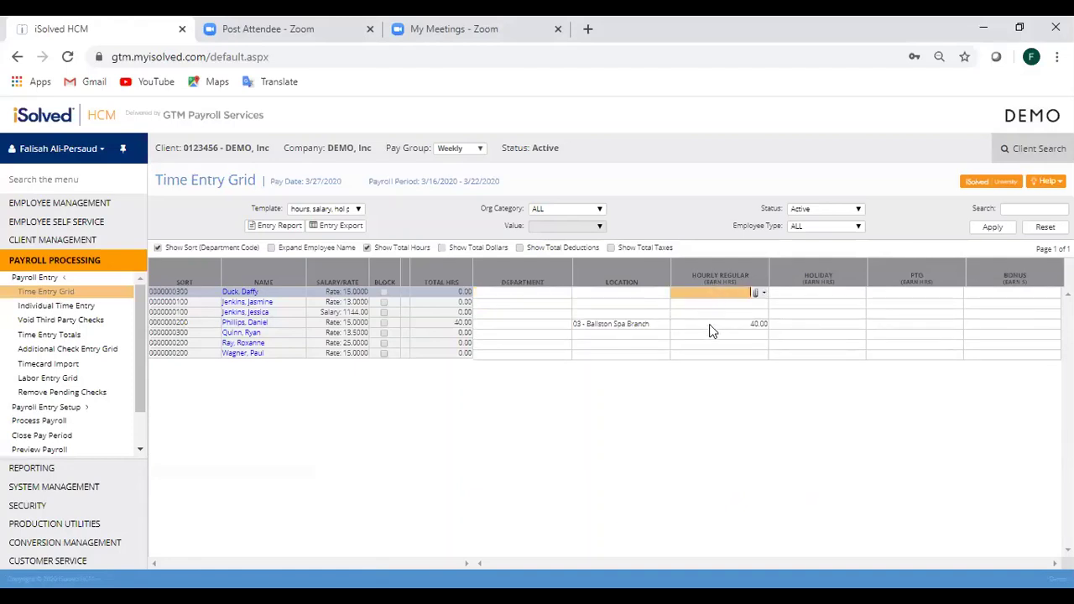
{"action": "type", "text": "35"}
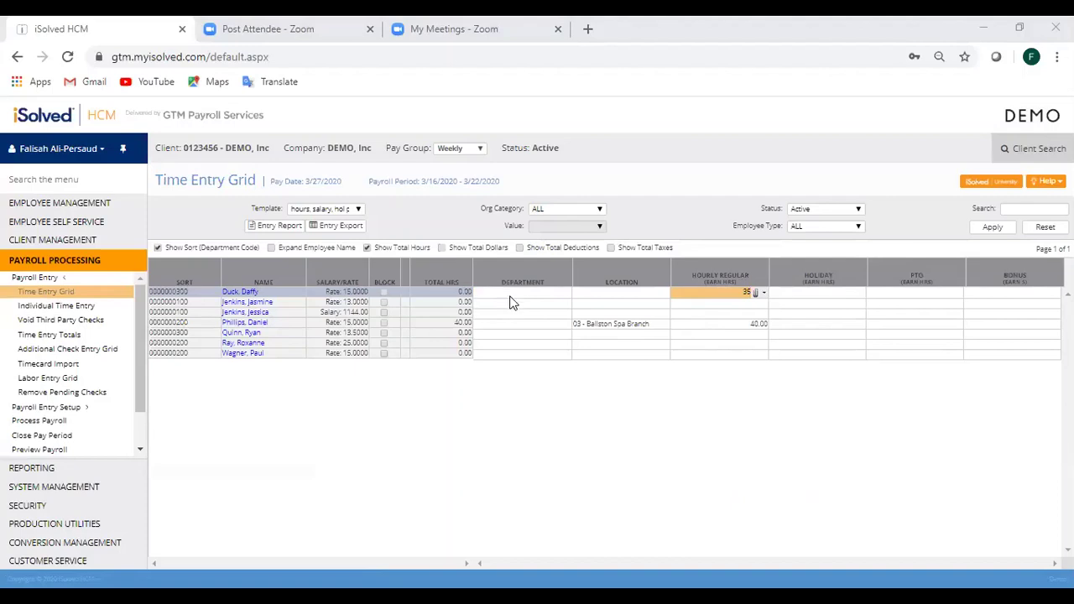
{"action": "left_click", "coordinate": [825, 293]}
{"action": "type", "text": "3"}
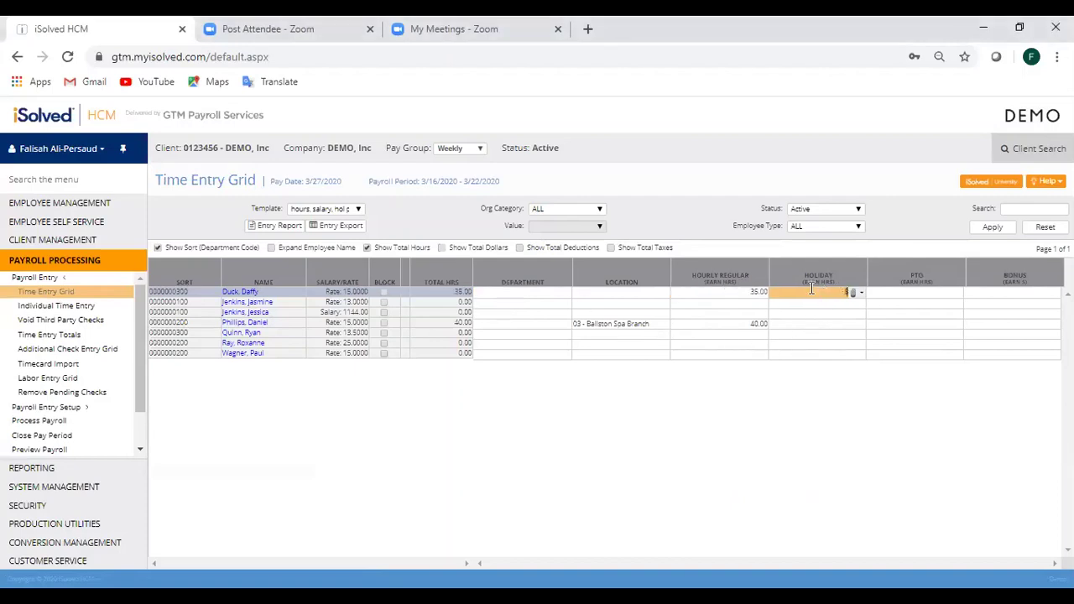
- Enter 30 regular hours and 10 PTO hours for the employee in the grid's second row
{"action": "left_click", "coordinate": [747, 303]}
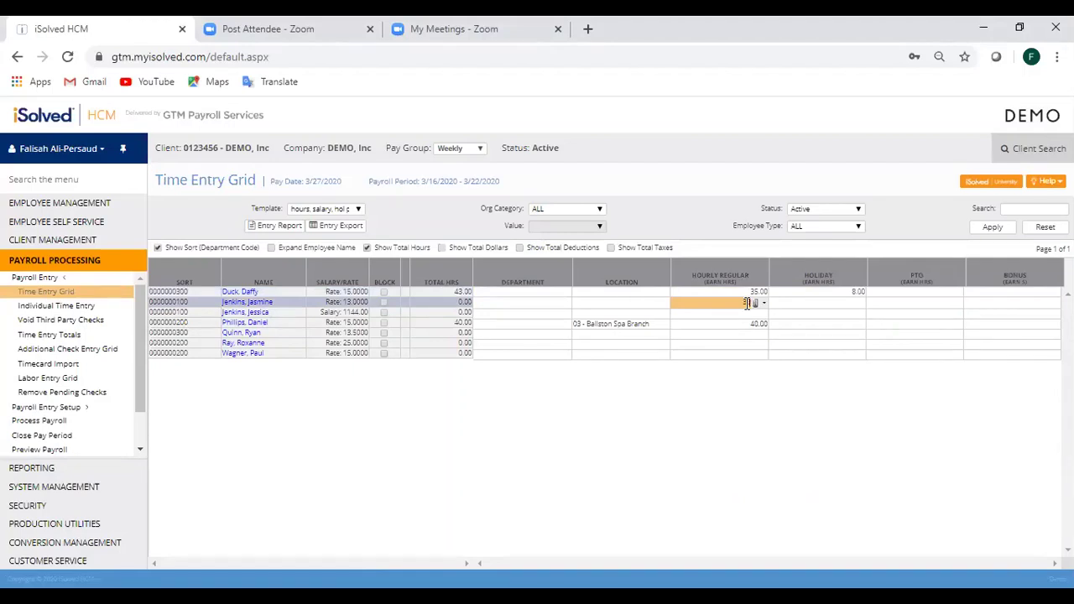
{"action": "type", "text": "30"}
{"action": "left_click", "coordinate": [897, 303]}
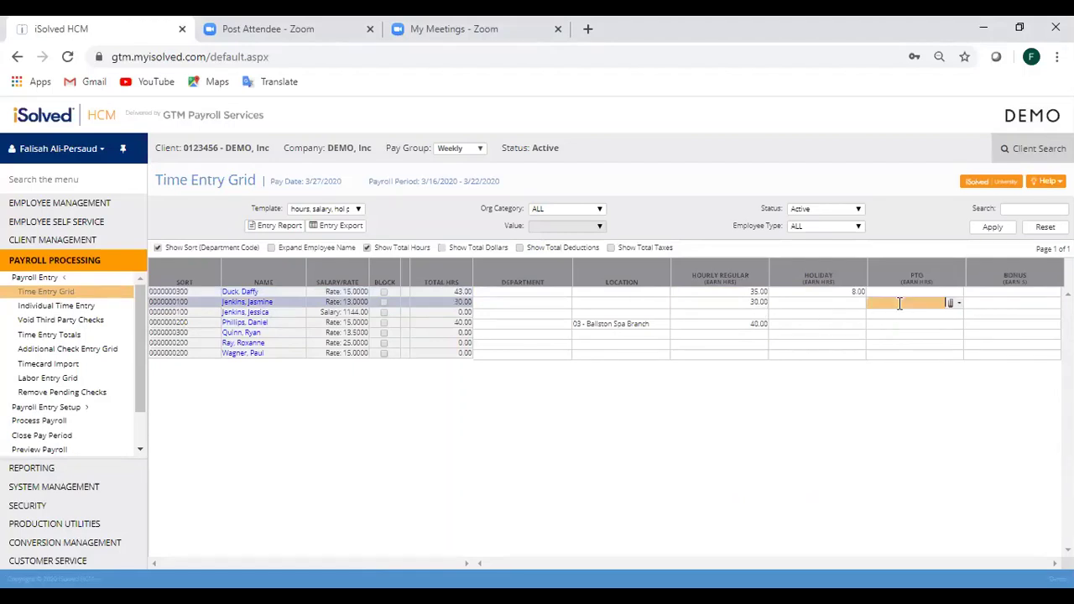
{"action": "type", "text": "10"}
- Enter 40 regular hours for the salaried employee in the grid's third row
{"action": "left_click", "coordinate": [876, 316]}
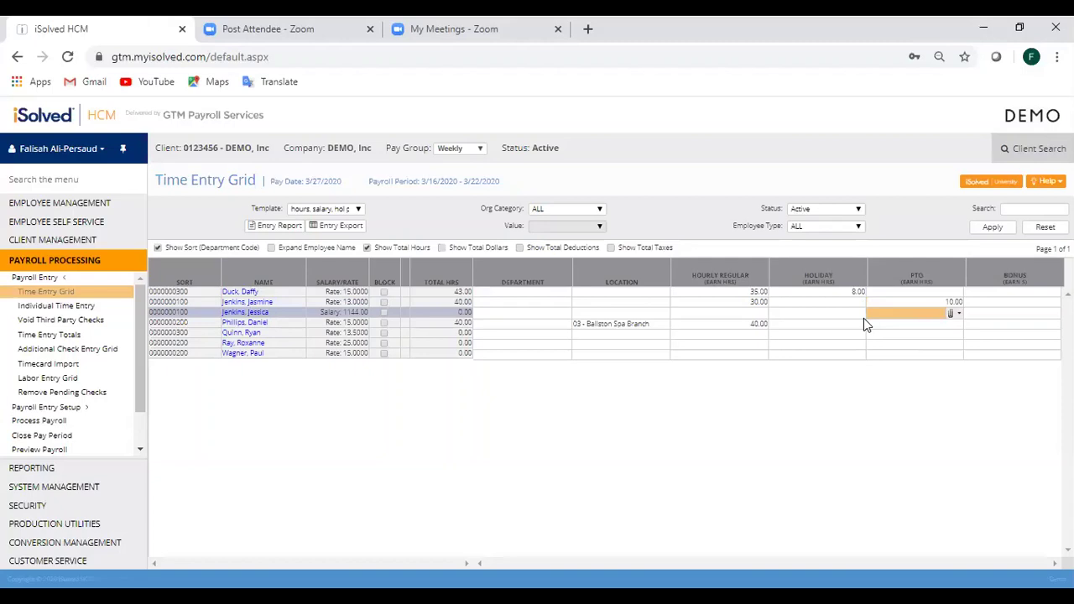
{"action": "left_click", "coordinate": [757, 314]}
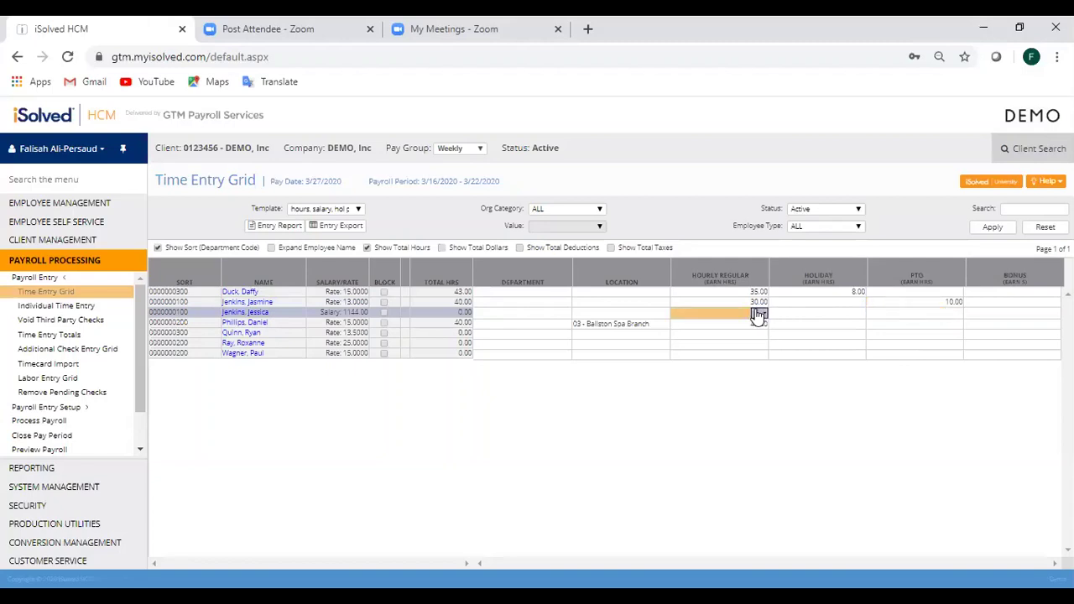
{"action": "type", "text": "40"}
{"action": "left_click", "coordinate": [811, 322]}
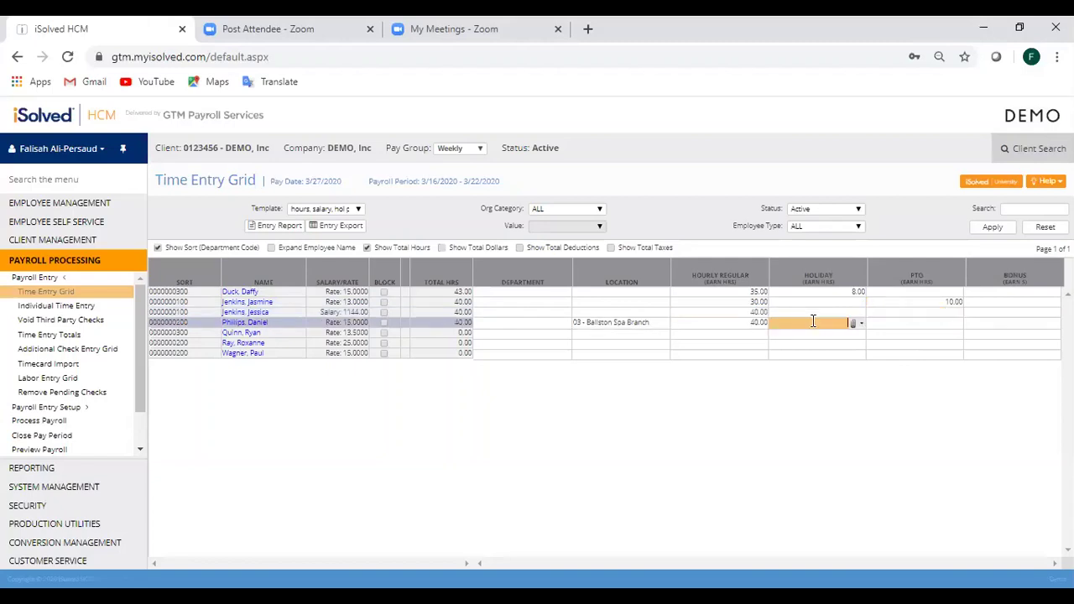
- Open Individual Time Entry, start a new check and review the available check types
{"action": "left_click", "coordinate": [52, 312]}
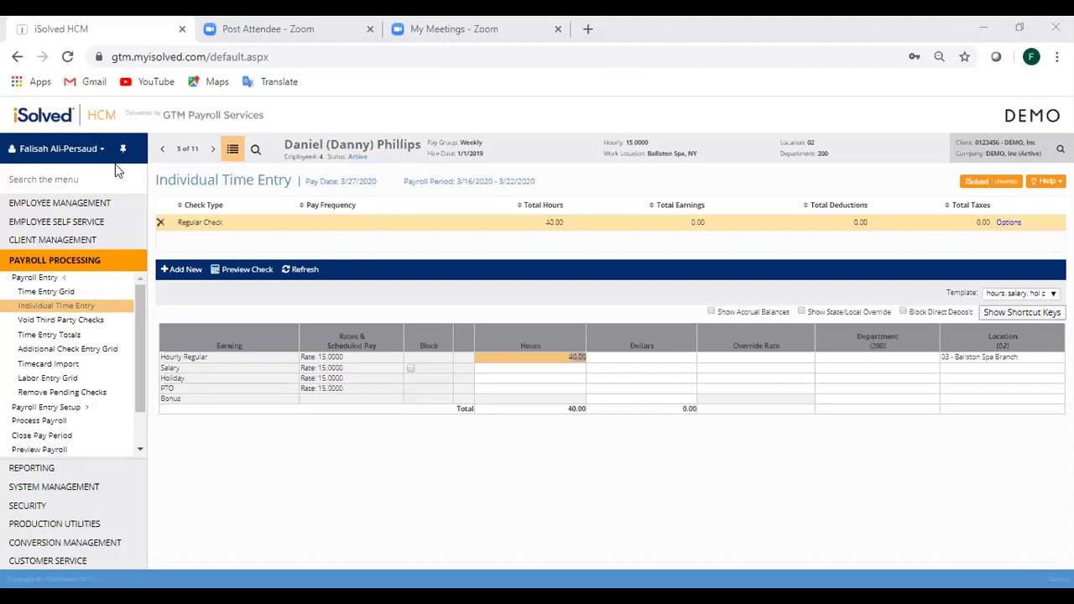
{"action": "left_click", "coordinate": [174, 277]}
{"action": "left_click", "coordinate": [327, 252]}
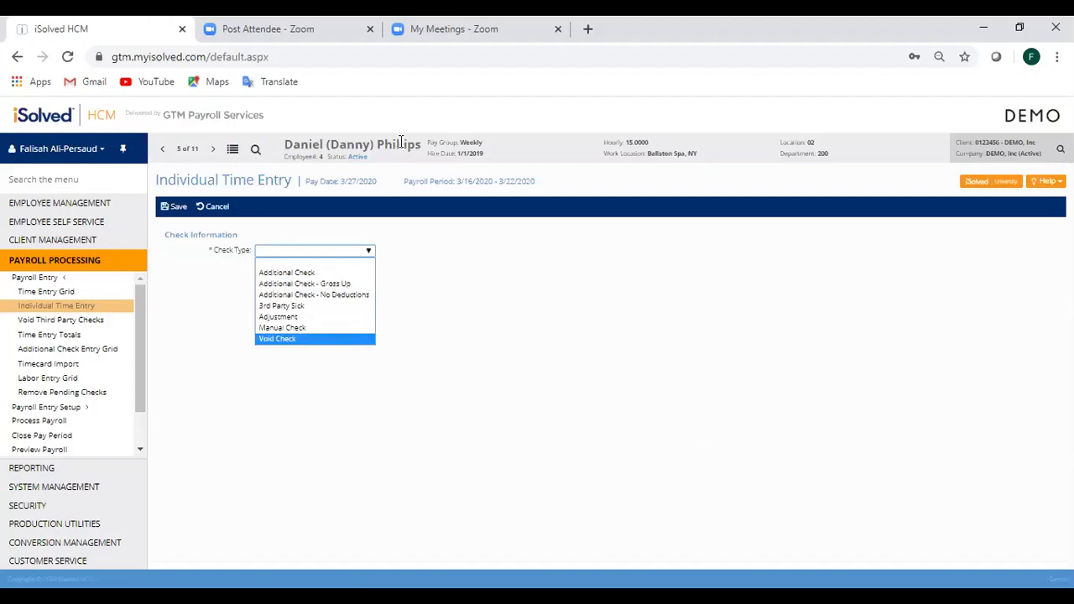
{"action": "left_click", "coordinate": [346, 250]}
{"action": "left_click", "coordinate": [346, 250]}
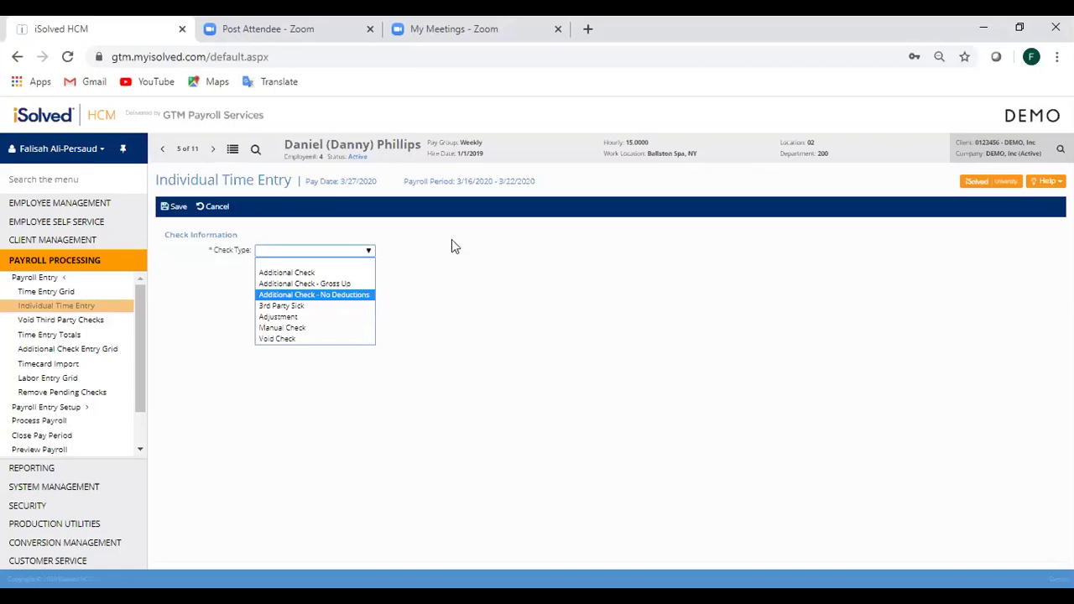
{"action": "left_click", "coordinate": [783, 86]}
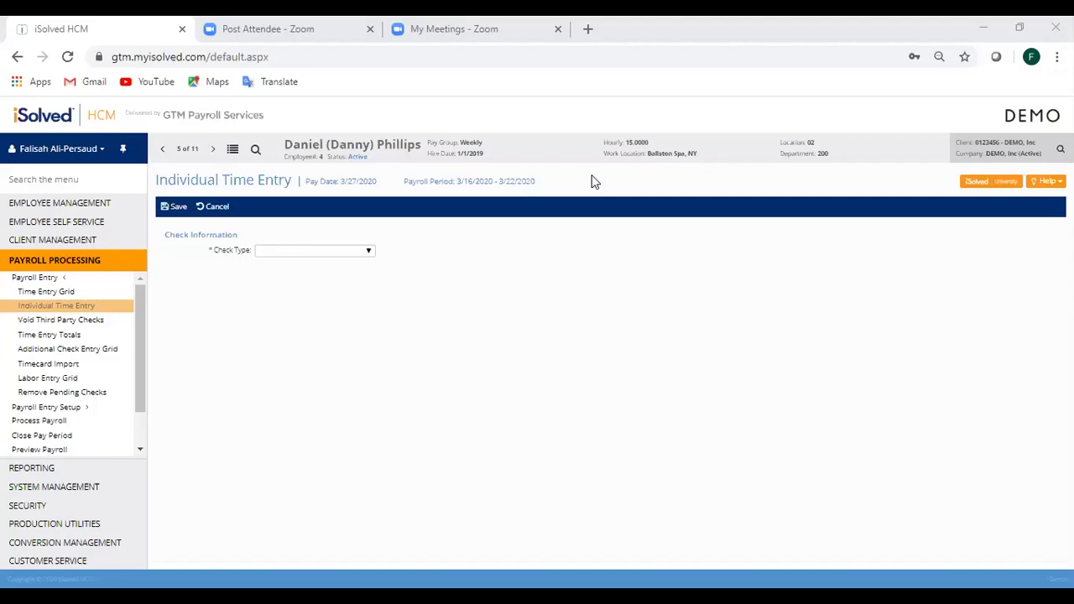
{"action": "left_click", "coordinate": [343, 250]}
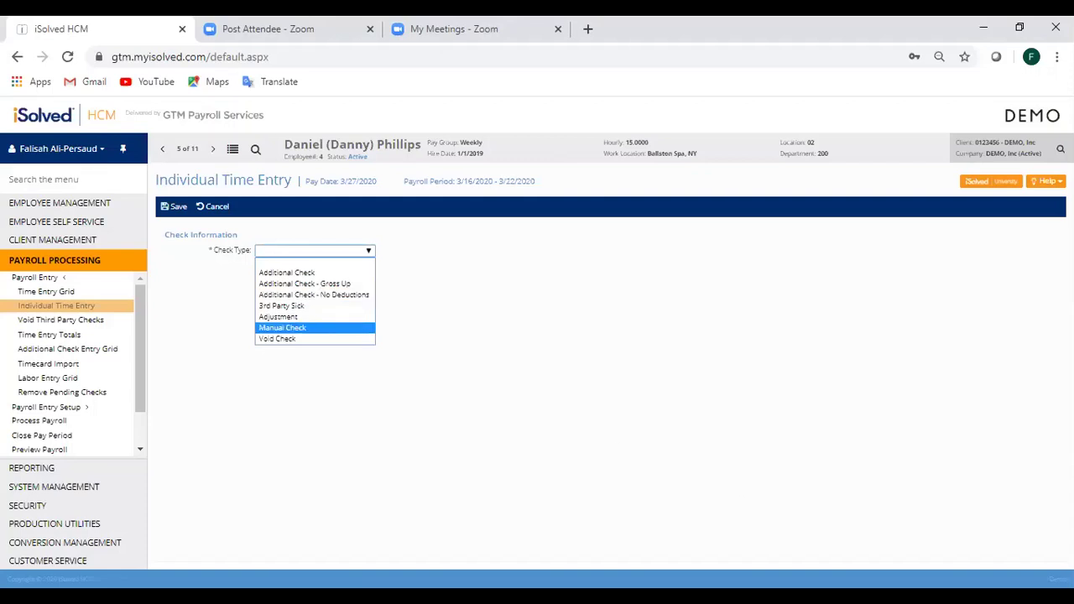
{"action": "left_click", "coordinate": [299, 255]}
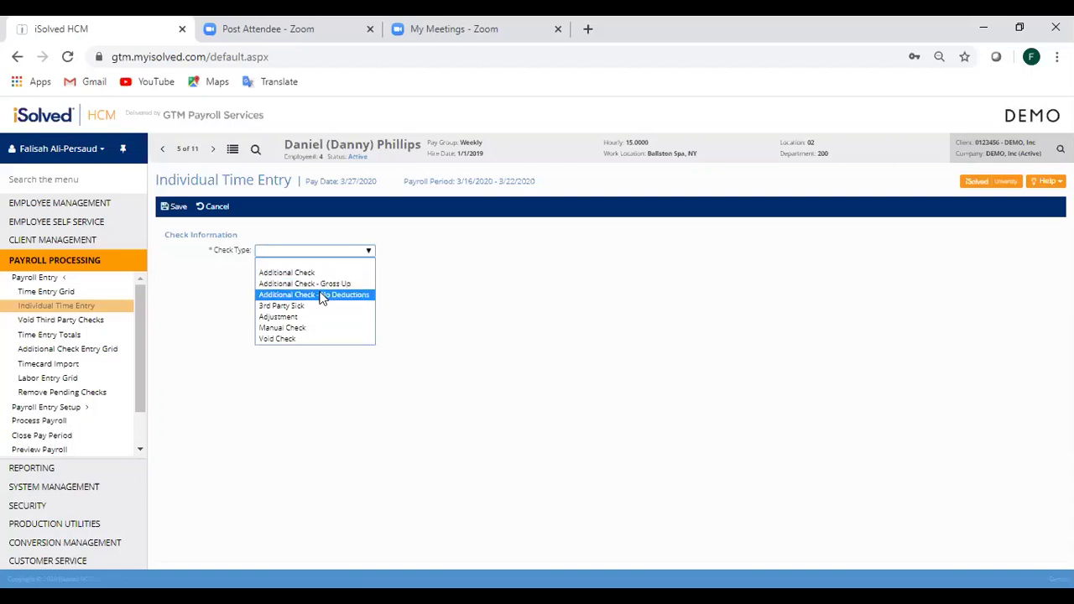
{"action": "left_click", "coordinate": [448, 263]}
- Try to switch to the salaried employee through the employee search while the new check is still open
{"action": "left_click", "coordinate": [255, 148]}
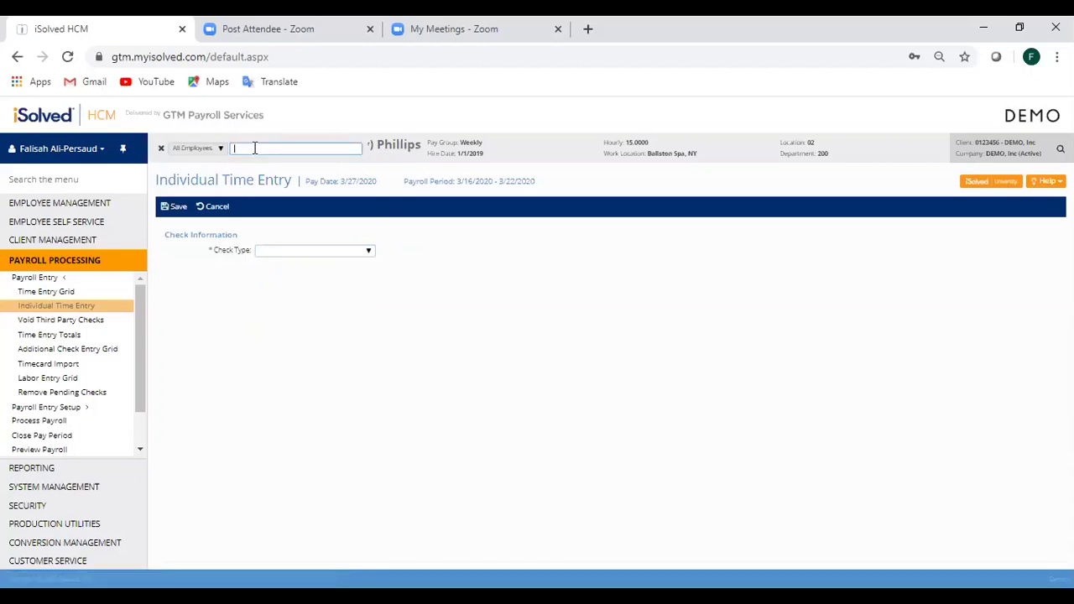
{"action": "type", "text": "jenn"}
{"action": "left_click", "coordinate": [437, 248]}
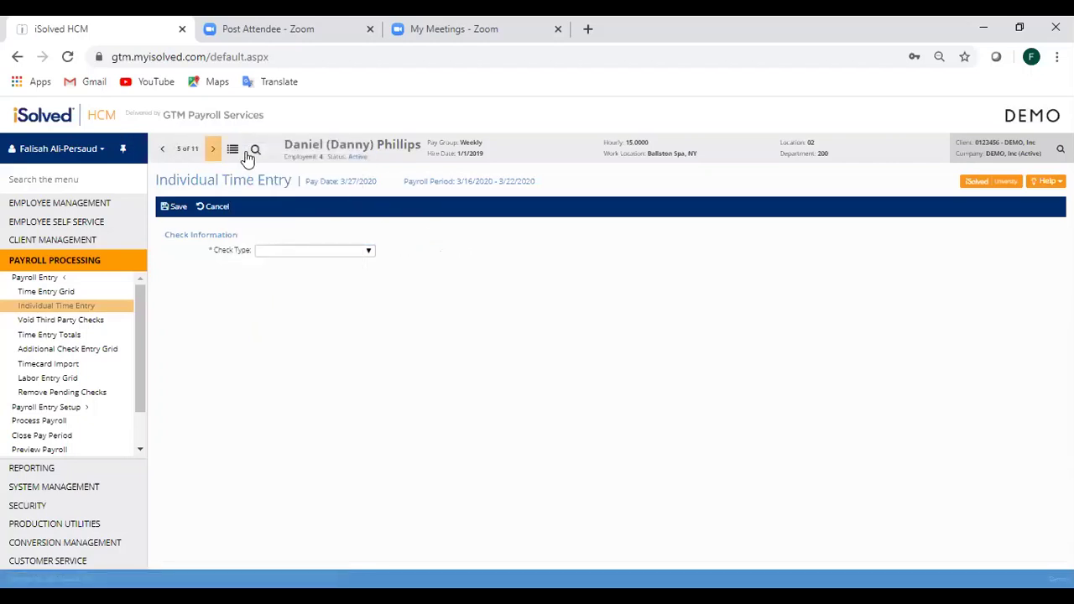
{"action": "left_click", "coordinate": [253, 151]}
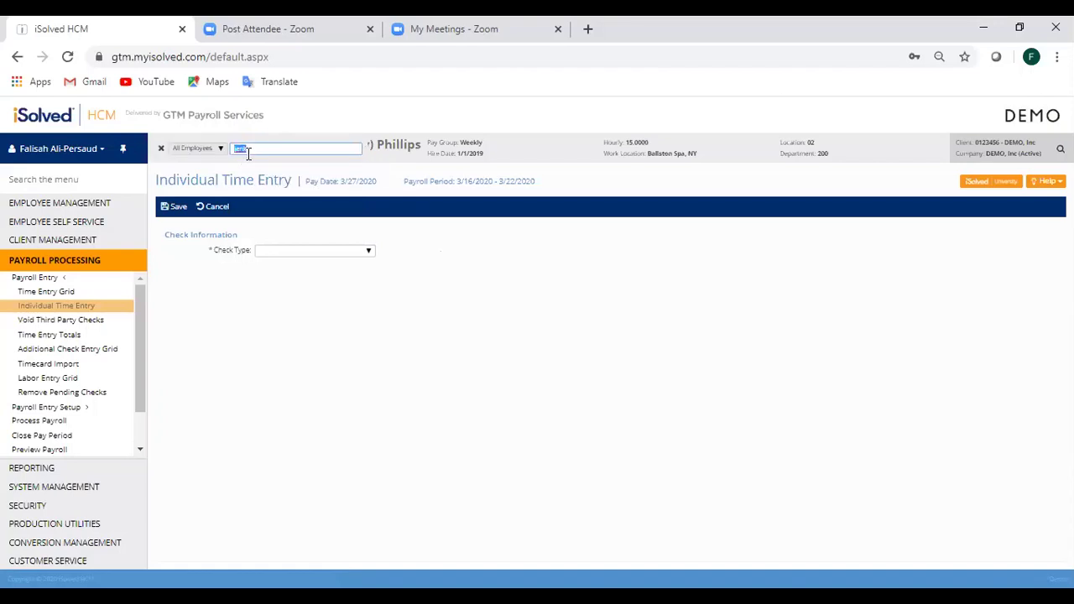
{"action": "key", "text": "BackSpace"}
{"action": "type", "text": "jen"}
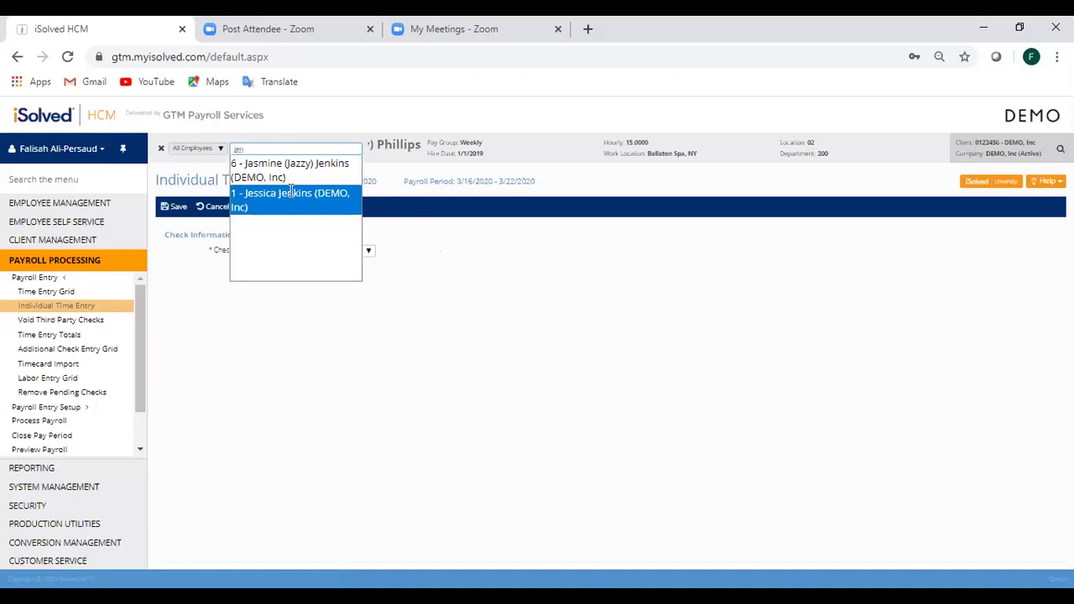
{"action": "left_click", "coordinate": [291, 192]}
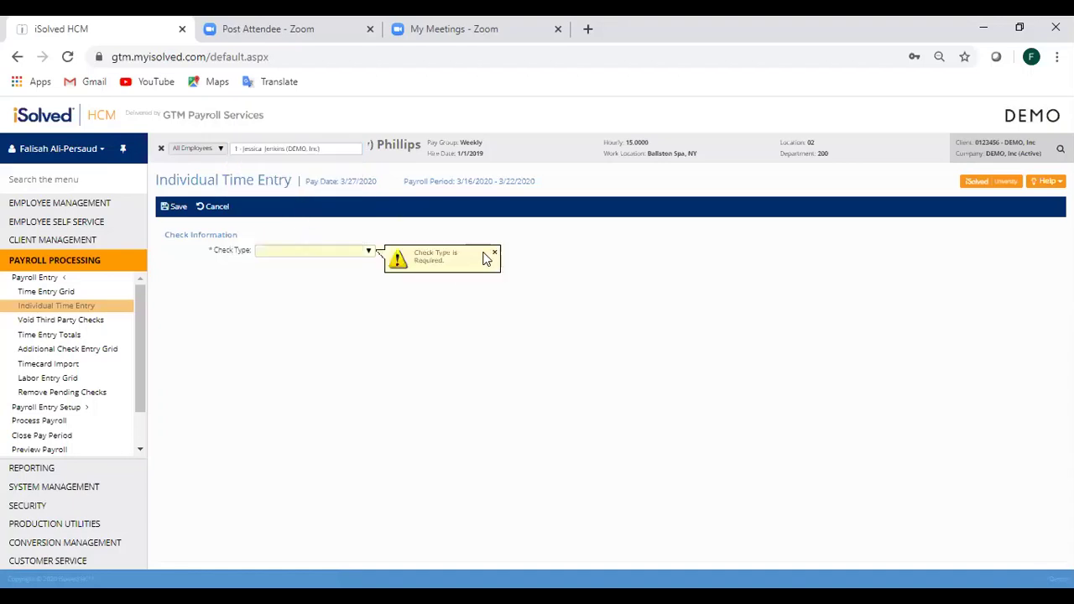
- Cancel the unsaved check and switch to the salaried employee through the employee search
{"action": "left_click", "coordinate": [215, 207]}
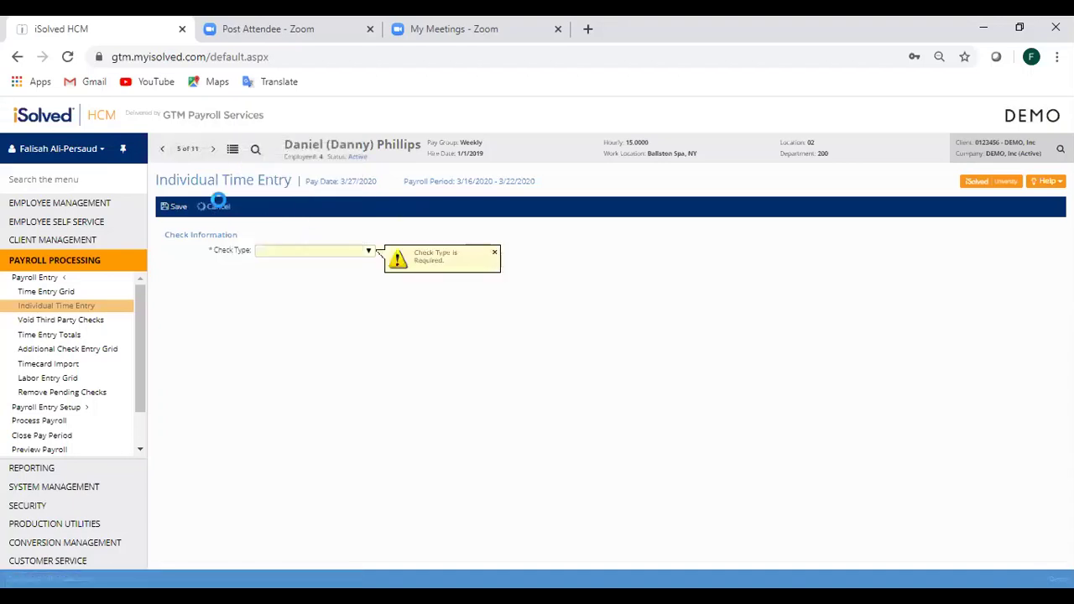
{"action": "left_click", "coordinate": [255, 148]}
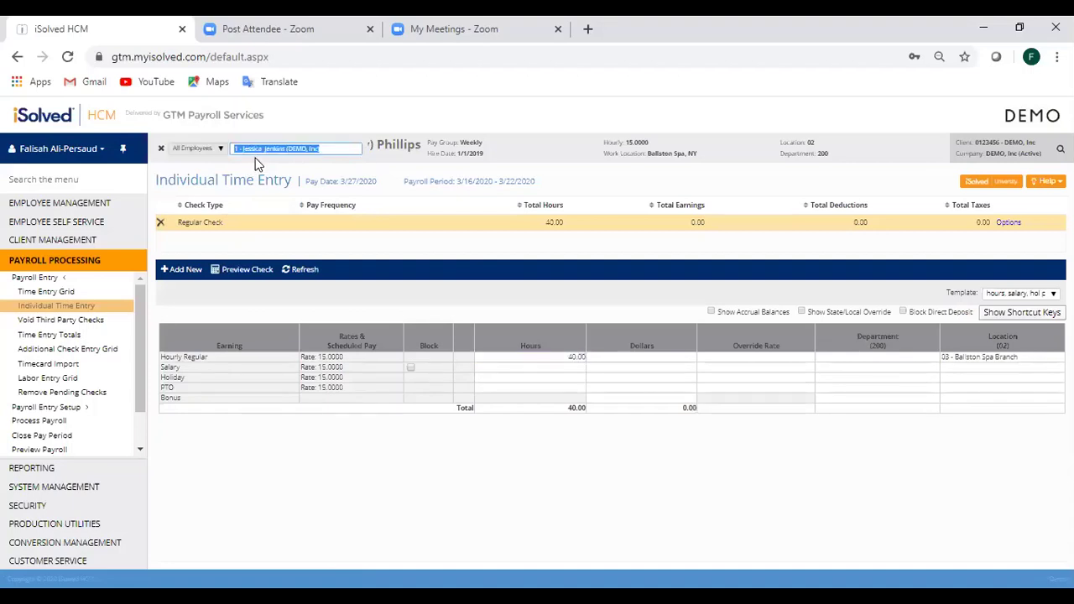
{"action": "type", "text": "jen"}
{"action": "left_click", "coordinate": [282, 193]}
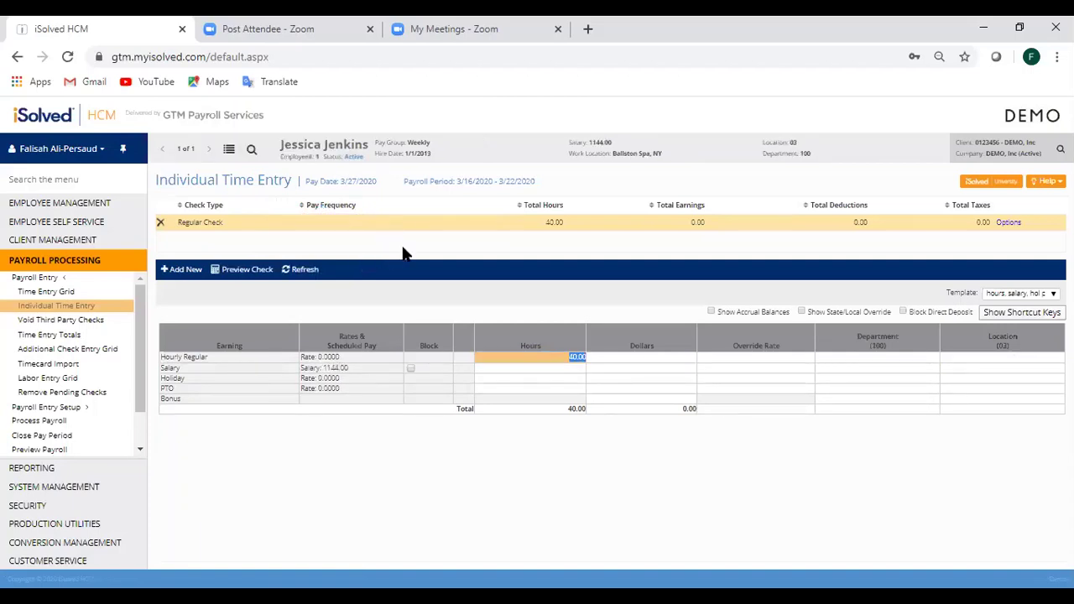
- Add a new check of type Additional Check - No Deductions and view its pay frequency options
{"action": "left_click", "coordinate": [185, 273]}
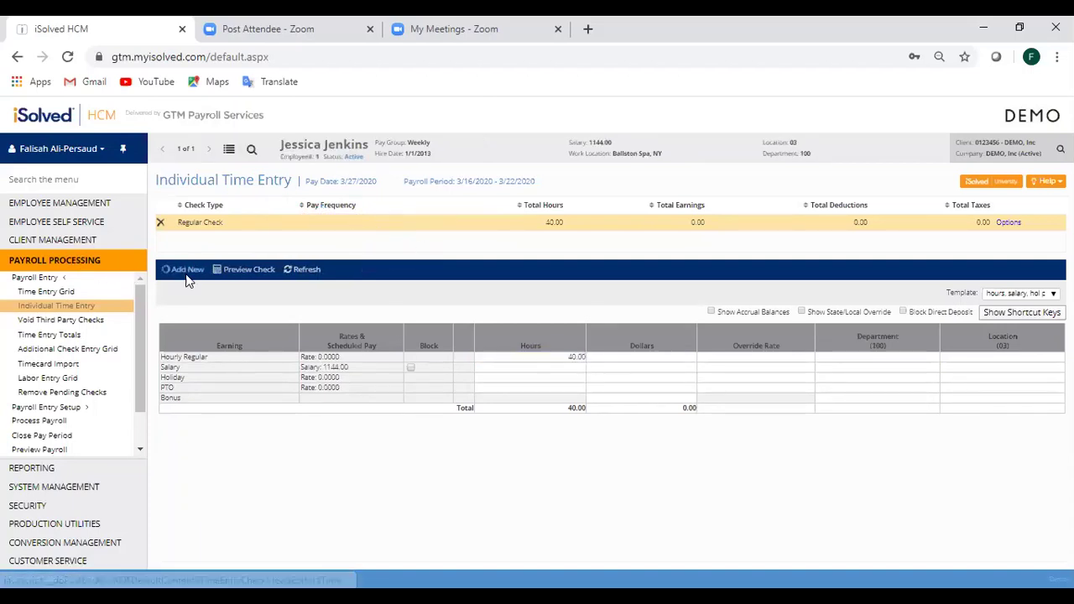
{"action": "left_click", "coordinate": [301, 252]}
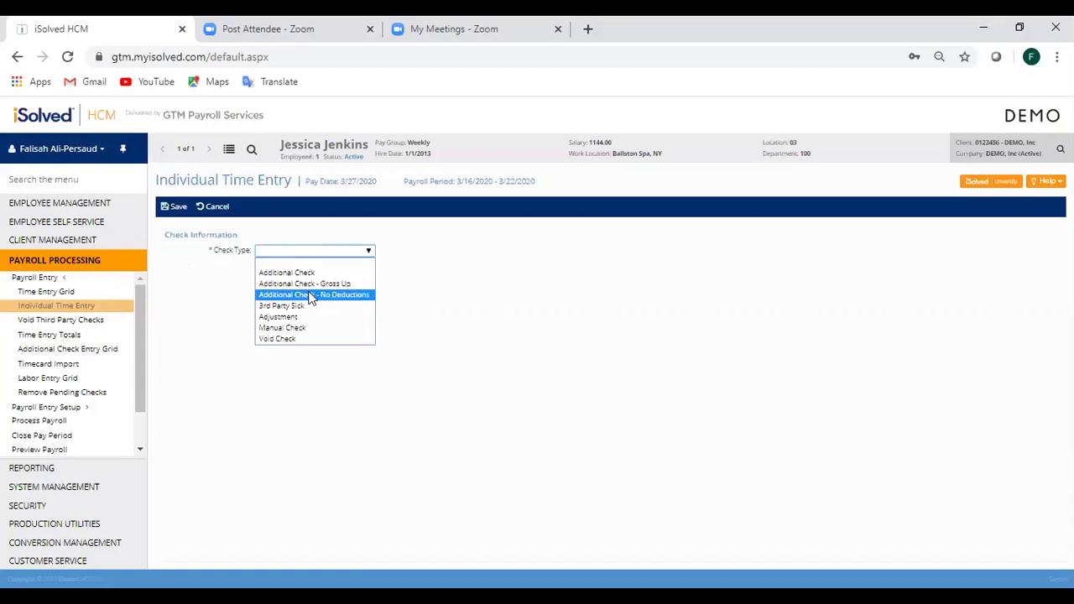
{"action": "left_click", "coordinate": [311, 296]}
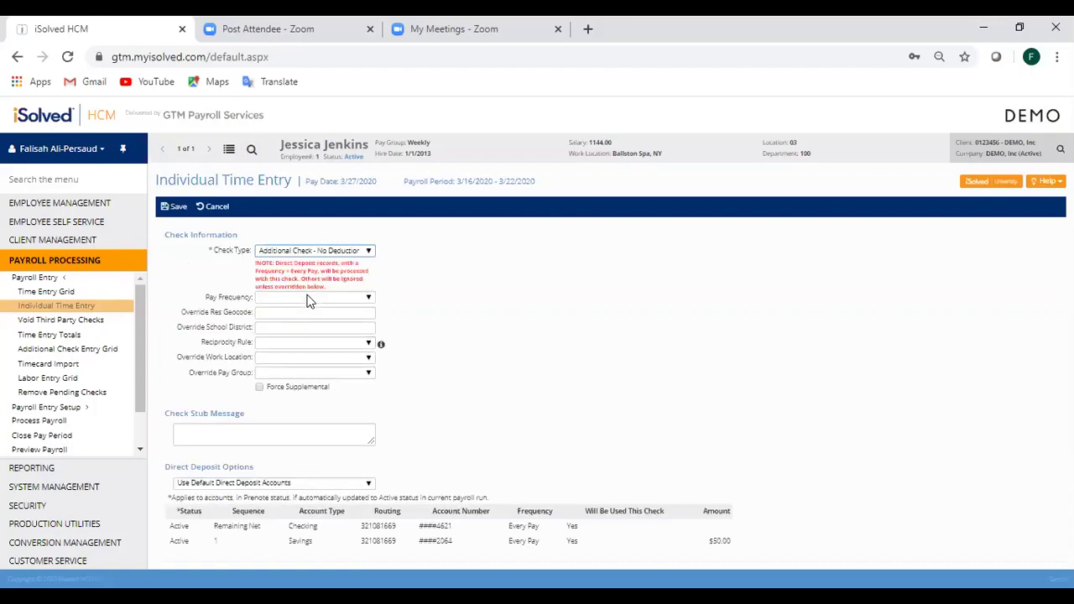
{"action": "left_click", "coordinate": [309, 299]}
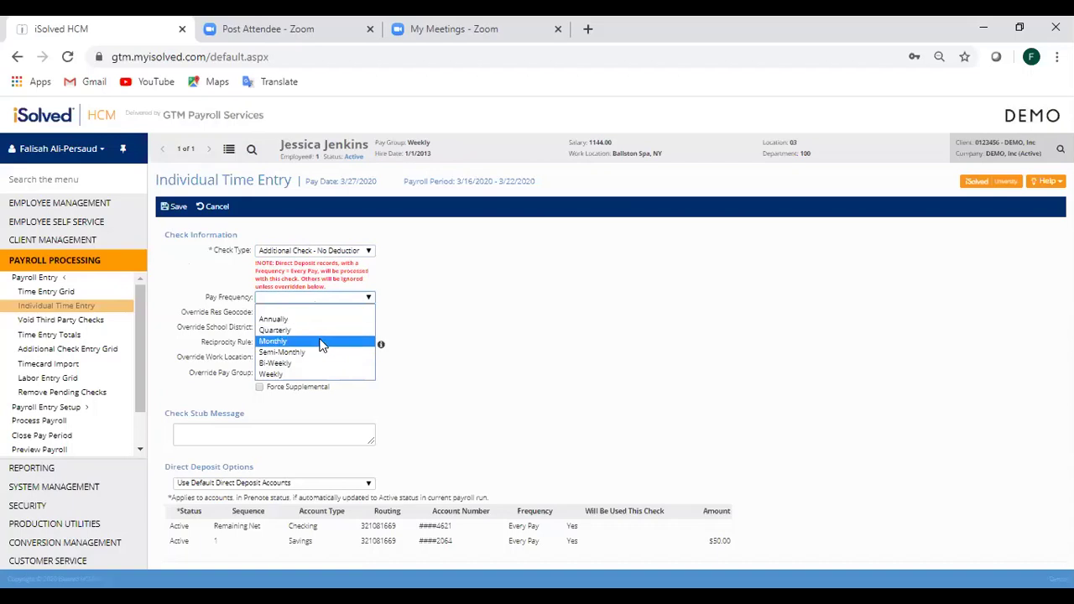
{"action": "left_click", "coordinate": [528, 323]}
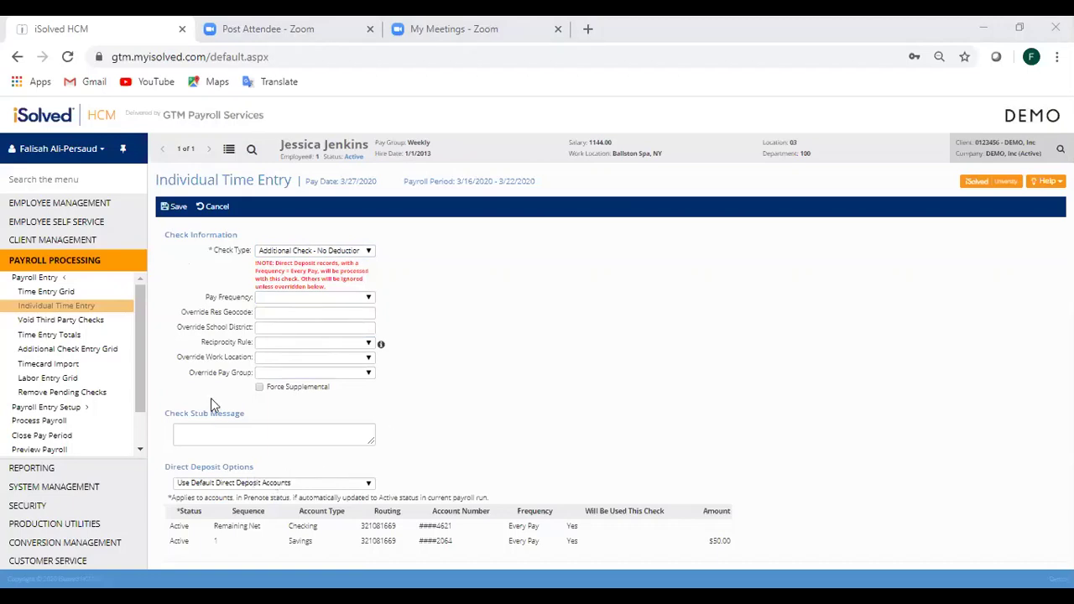
- Check the Use Overrides for Direct Deposit Accounts fields and return the direct deposit option to Use Default Direct Deposit Accounts
{"action": "left_click", "coordinate": [340, 485]}
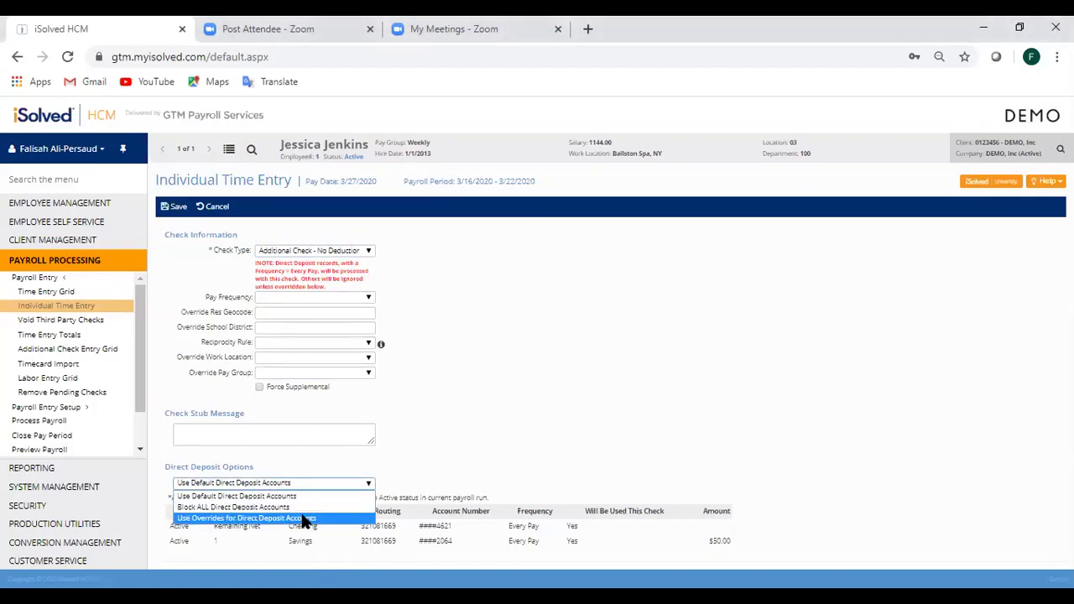
{"action": "left_click", "coordinate": [303, 519]}
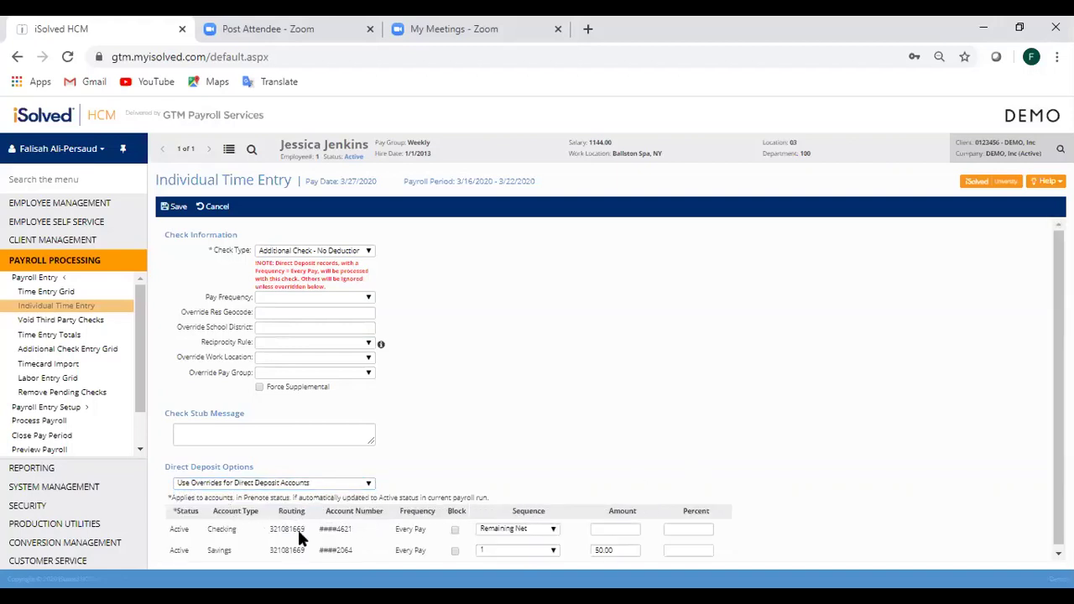
{"action": "left_click", "coordinate": [553, 550]}
{"action": "left_click", "coordinate": [206, 484]}
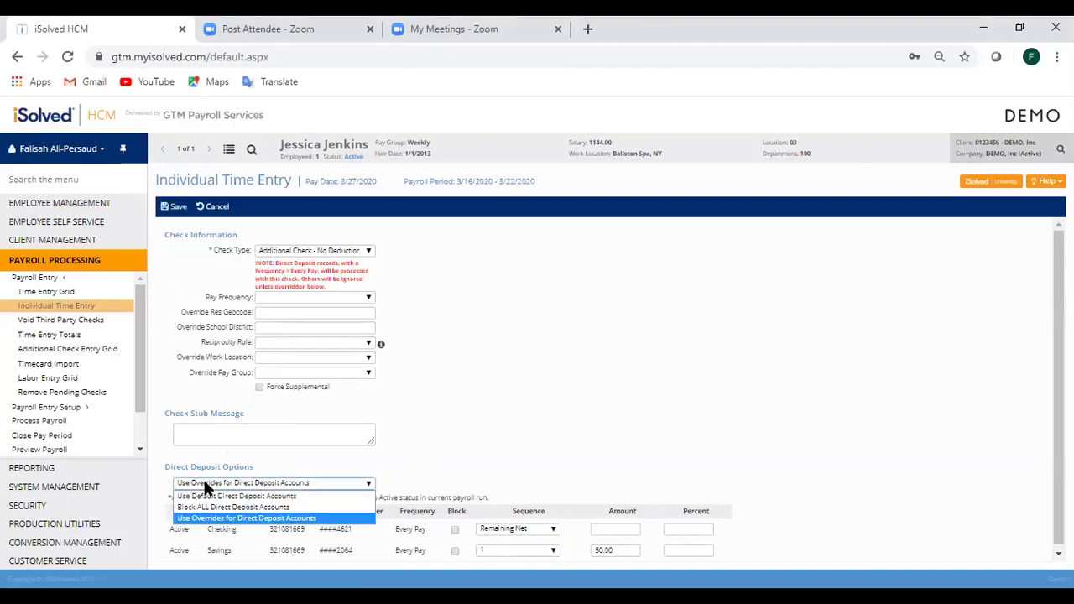
{"action": "left_click", "coordinate": [206, 496]}
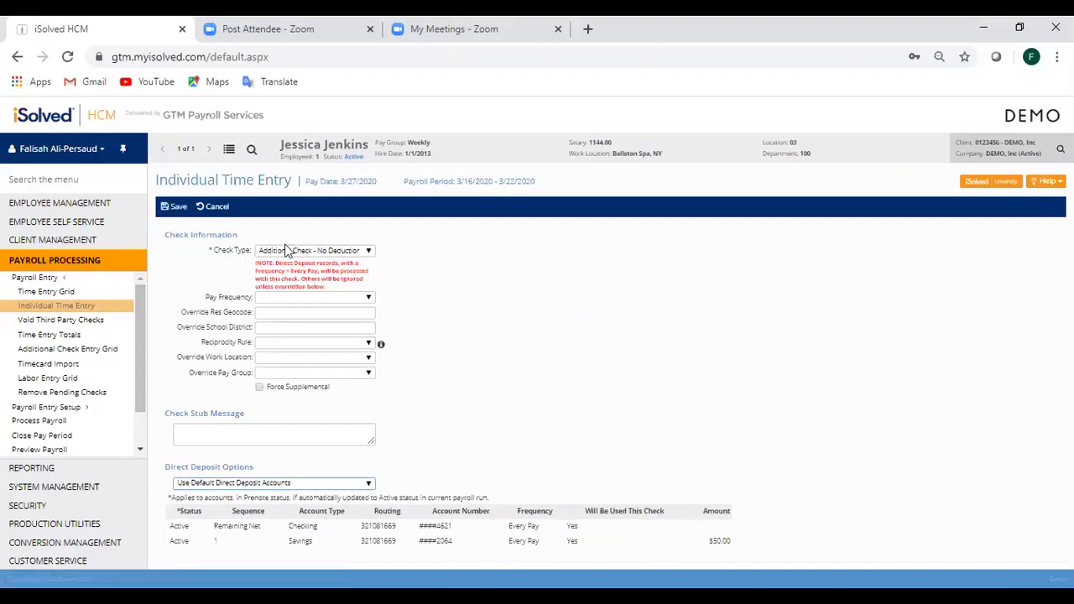
- Save the check without deductions, enter 500 dollars as its Bonus earning and preview it
{"action": "left_click", "coordinate": [168, 202]}
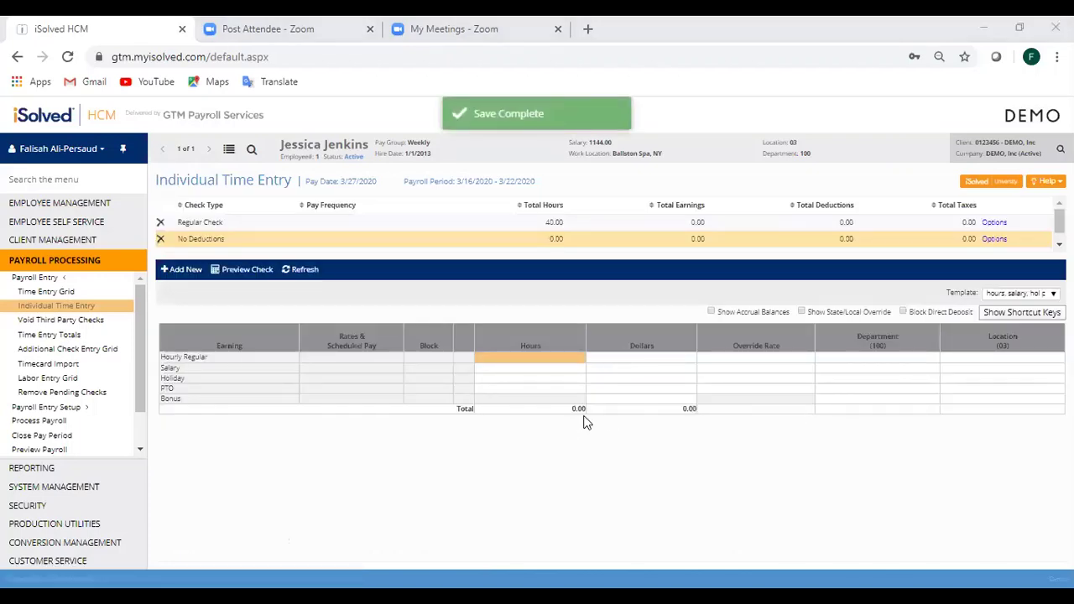
{"action": "left_click", "coordinate": [628, 400]}
{"action": "type", "text": "500"}
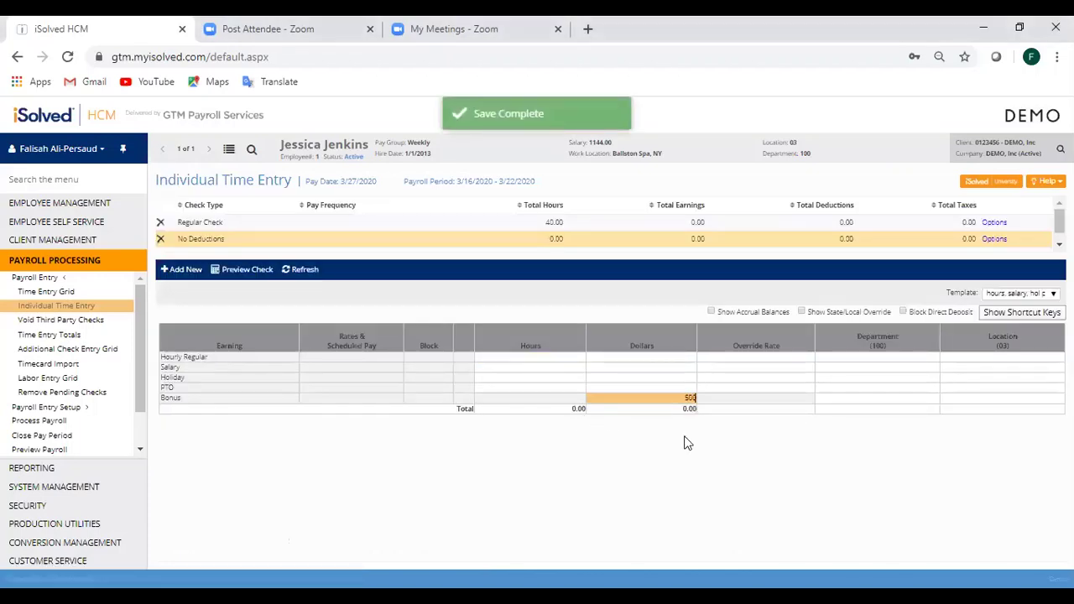
{"action": "left_click", "coordinate": [640, 354]}
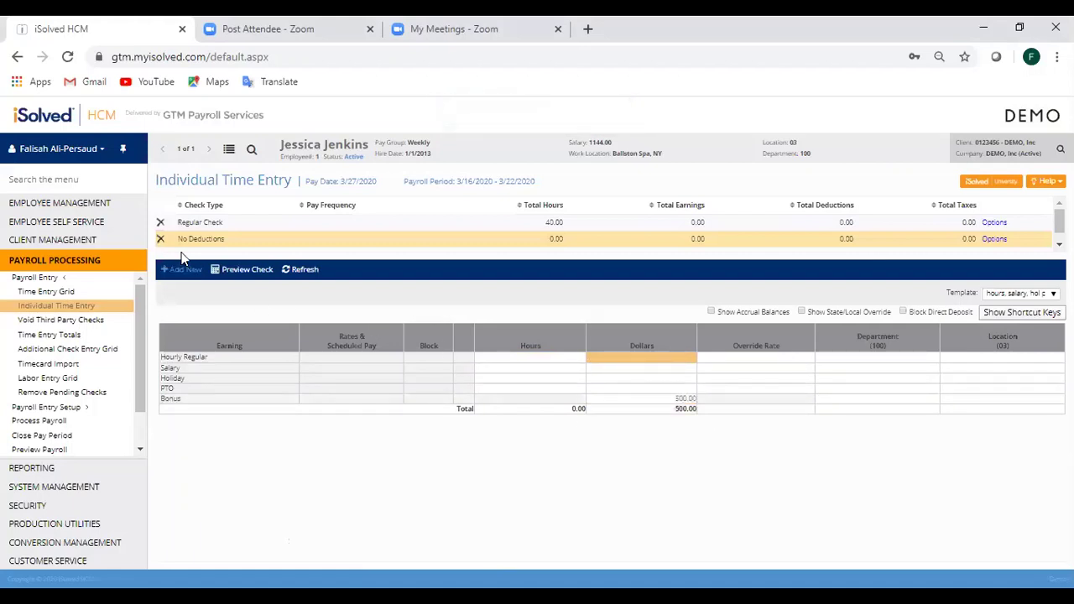
{"action": "left_click", "coordinate": [254, 271]}
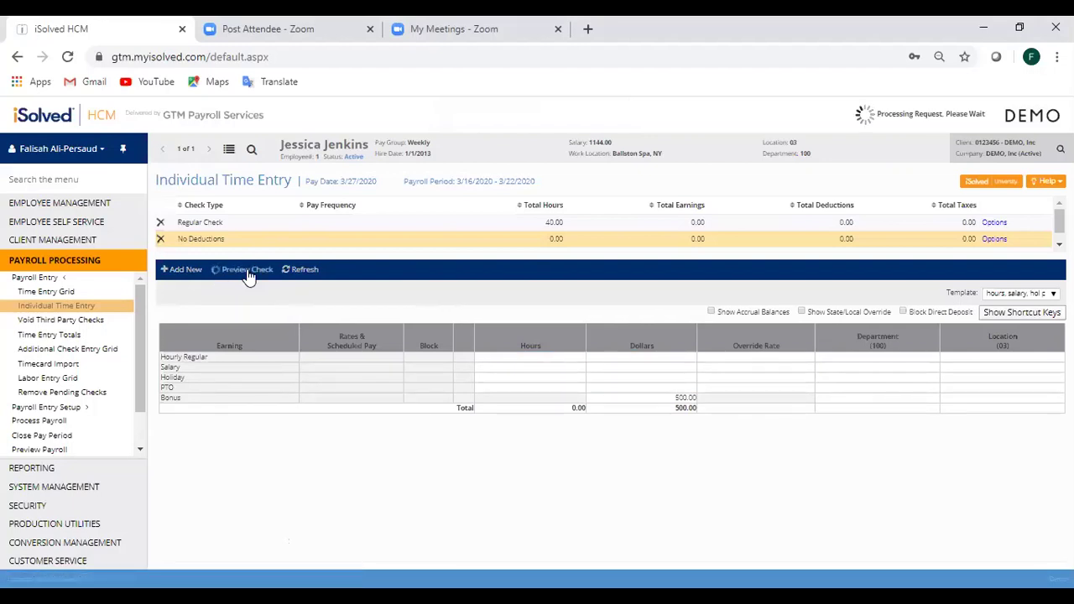
{"action": "scroll", "coordinate": [582, 342], "scroll_direction": "down", "scroll_amount": 2}
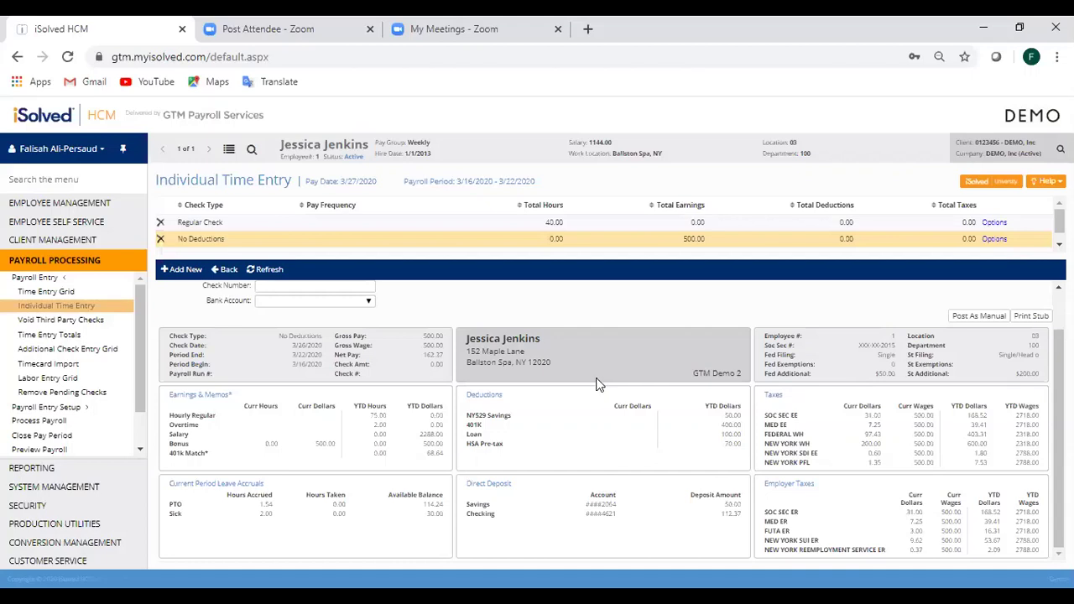
- Add and save a new check of type Additional Check - Gross Up
{"action": "left_click", "coordinate": [196, 268]}
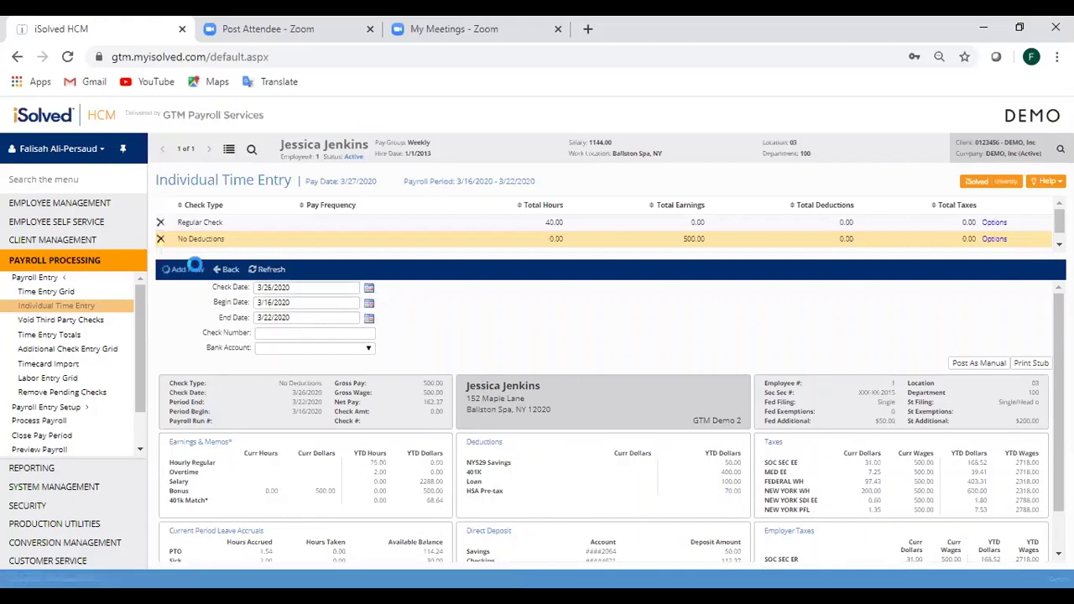
{"action": "left_click", "coordinate": [294, 251]}
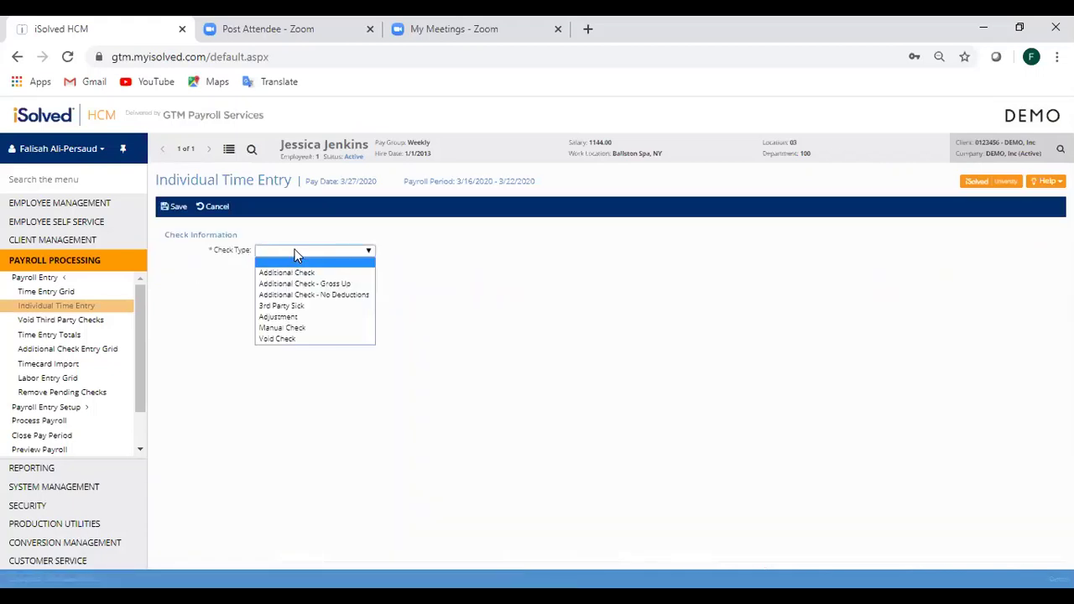
{"action": "left_click", "coordinate": [303, 283]}
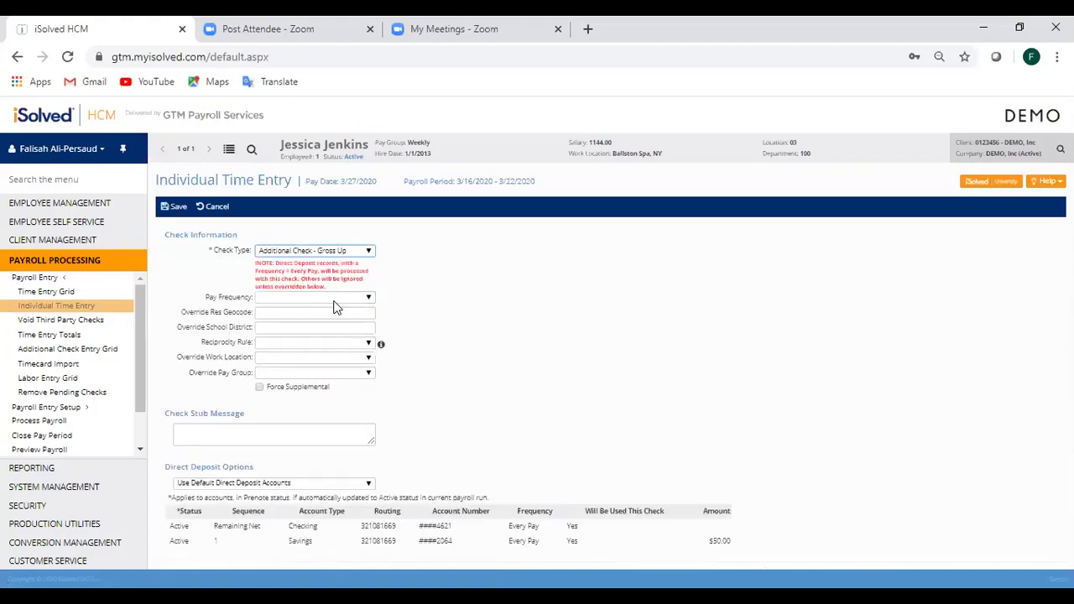
{"action": "left_click", "coordinate": [161, 206]}
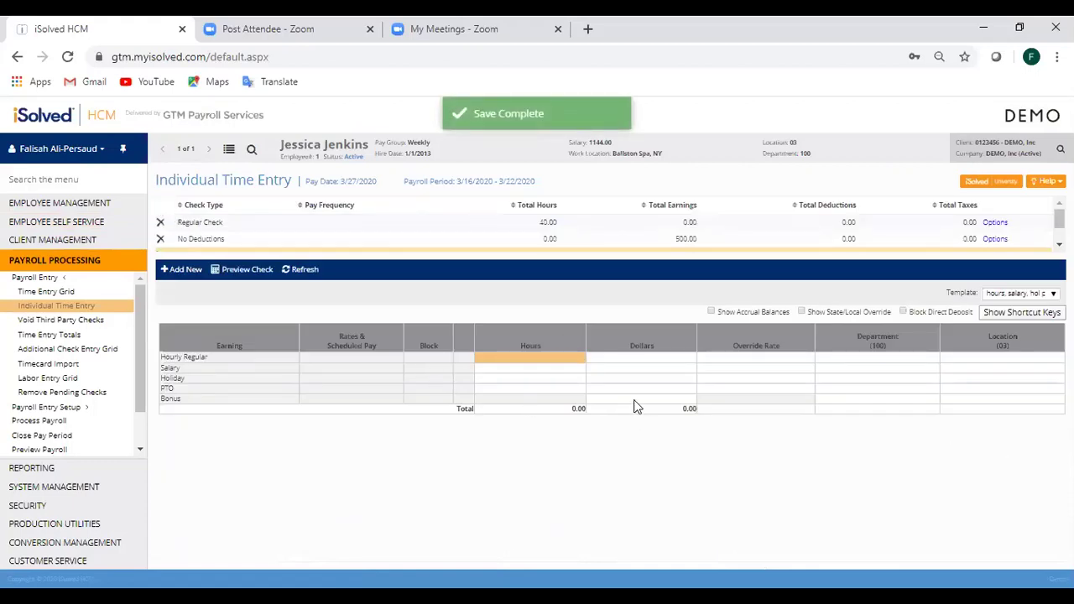
- Enter 500 dollars as the Bonus earning on the gross-up check and preview its pay and taxes
{"action": "left_click", "coordinate": [635, 399]}
{"action": "type", "text": "500"}
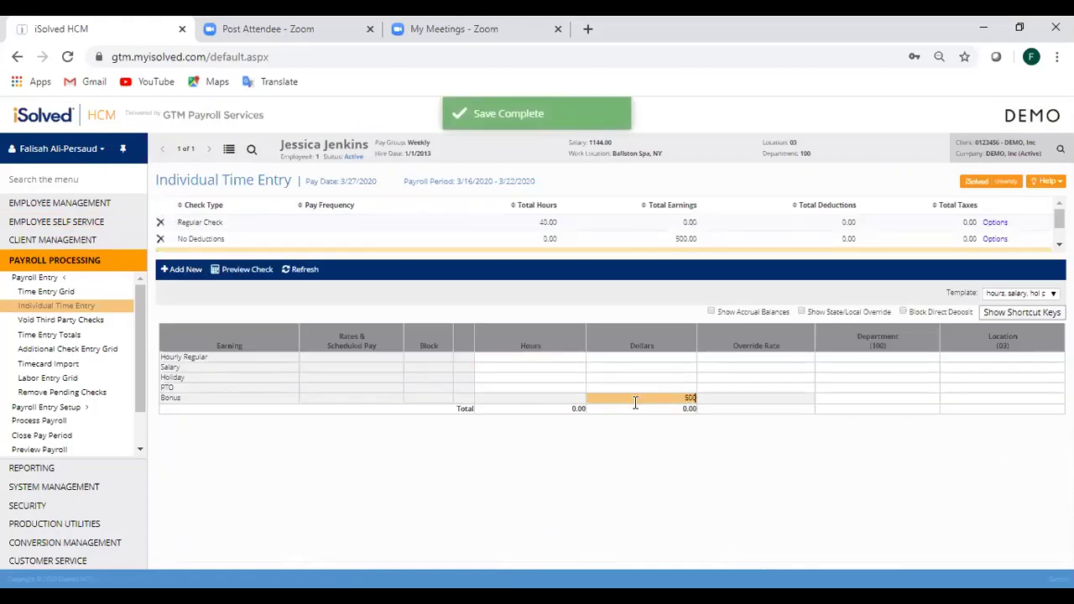
{"action": "left_click", "coordinate": [639, 377]}
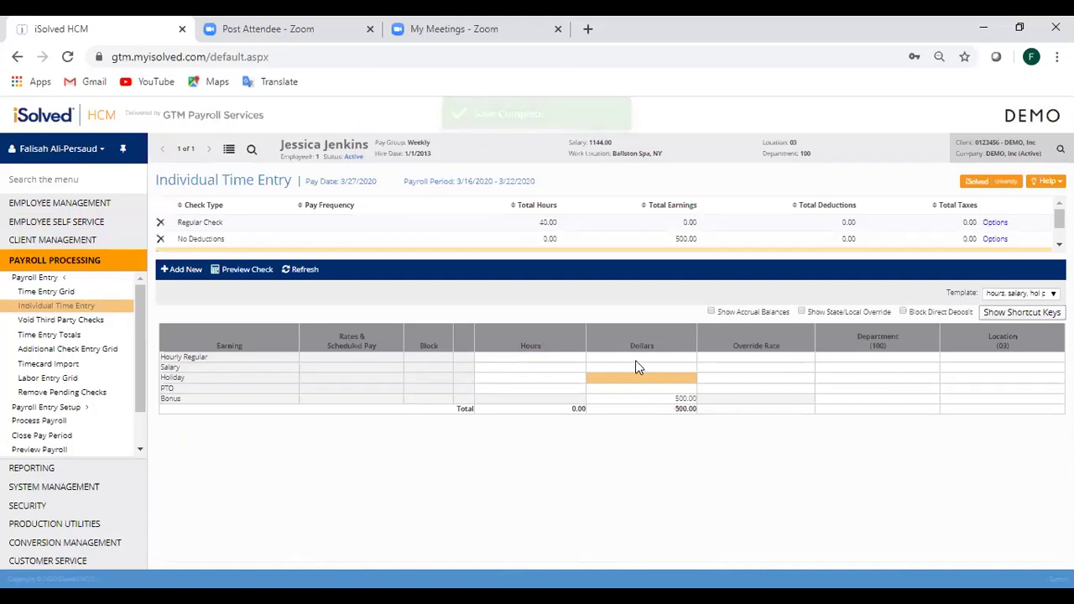
{"action": "left_click", "coordinate": [224, 269]}
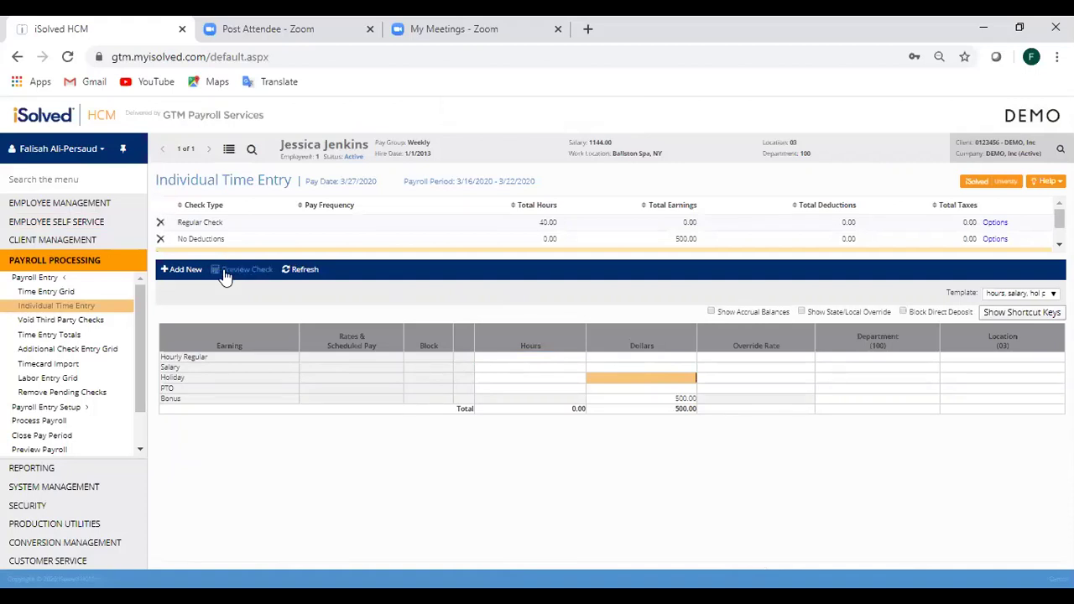
{"action": "left_click", "coordinate": [245, 269]}
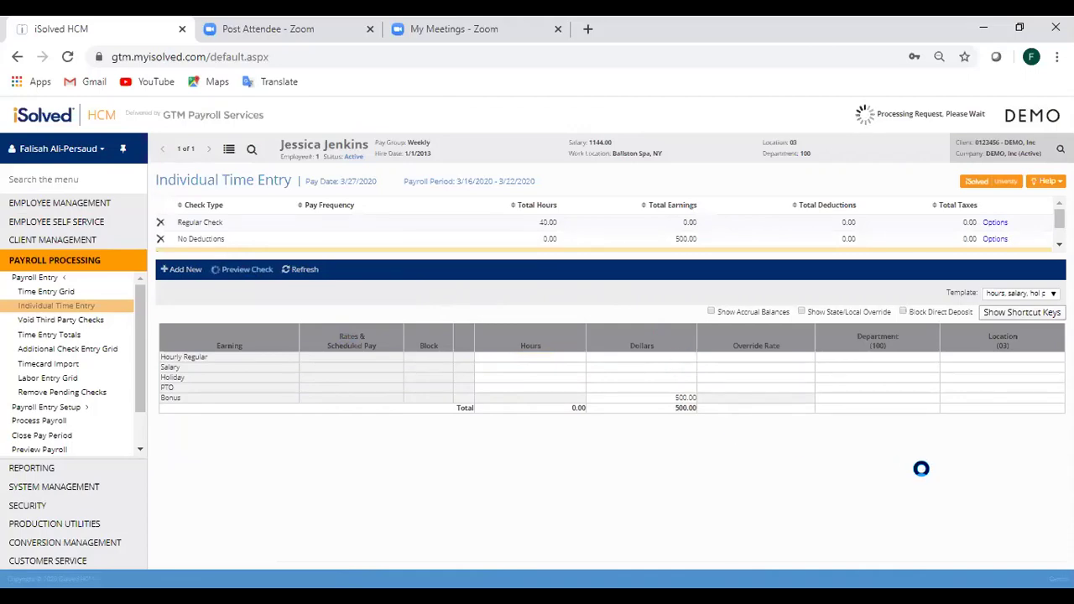
{"action": "scroll", "coordinate": [458, 383], "scroll_direction": "down", "scroll_amount": 1}
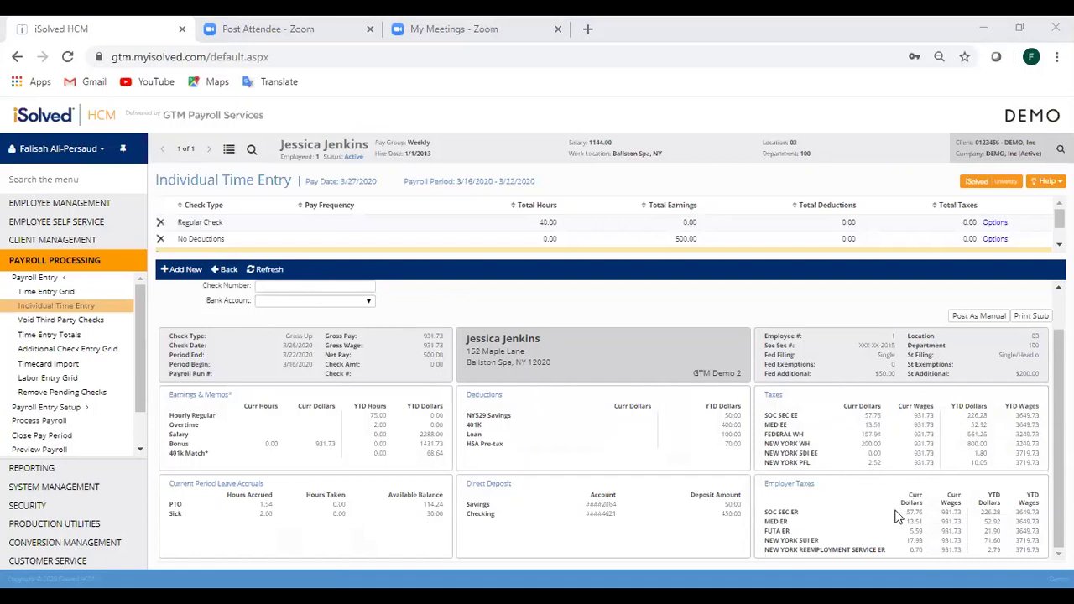
- Add and save a second check of type Additional Check - Gross Up for the same employee
{"action": "left_click", "coordinate": [182, 270]}
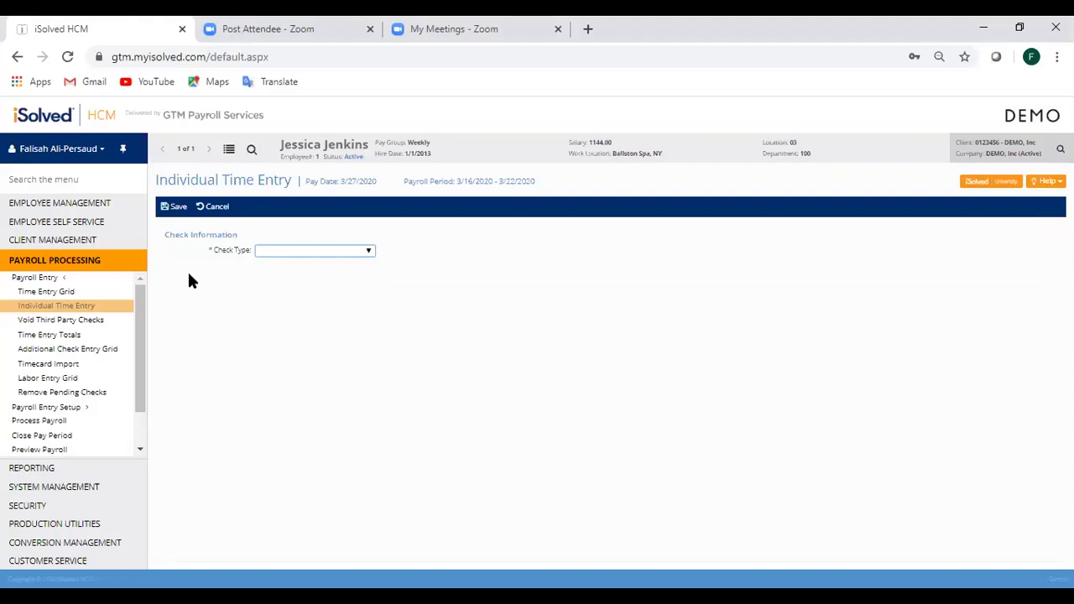
{"action": "left_click", "coordinate": [298, 251]}
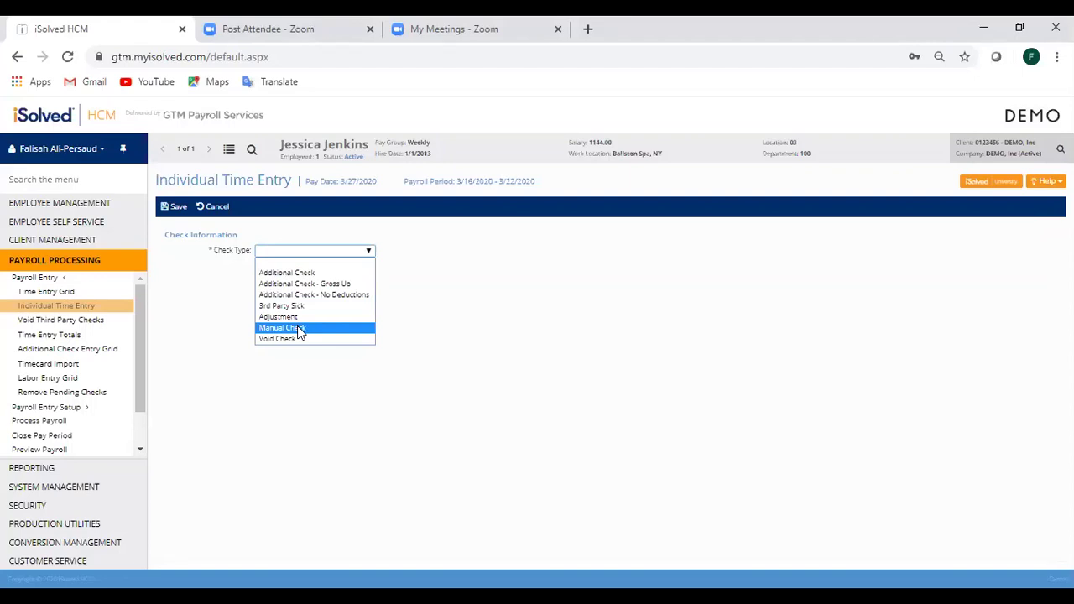
{"action": "left_click", "coordinate": [312, 285]}
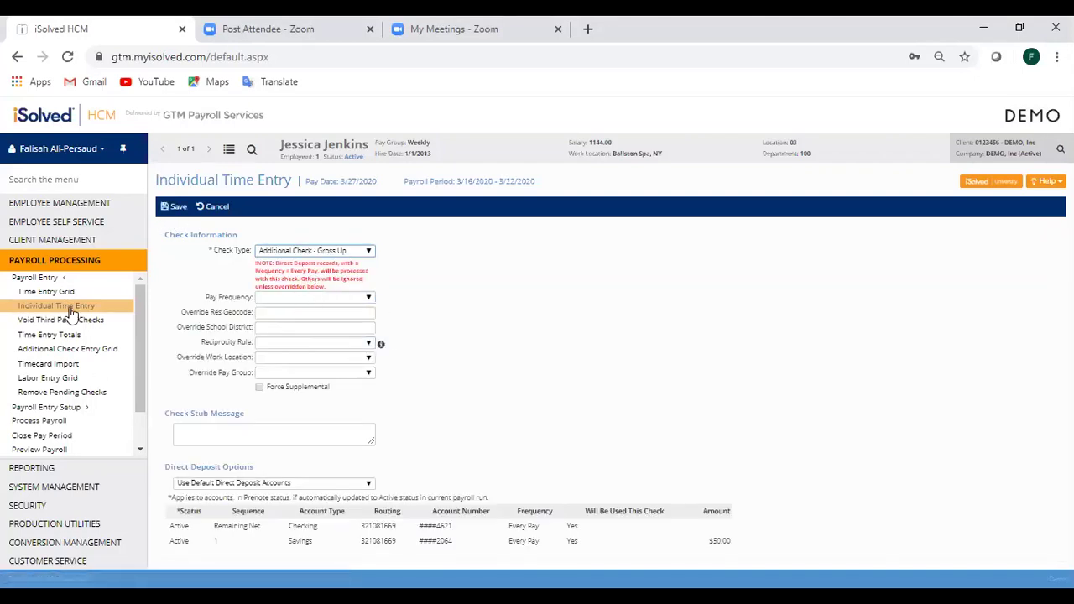
{"action": "left_click", "coordinate": [177, 206]}
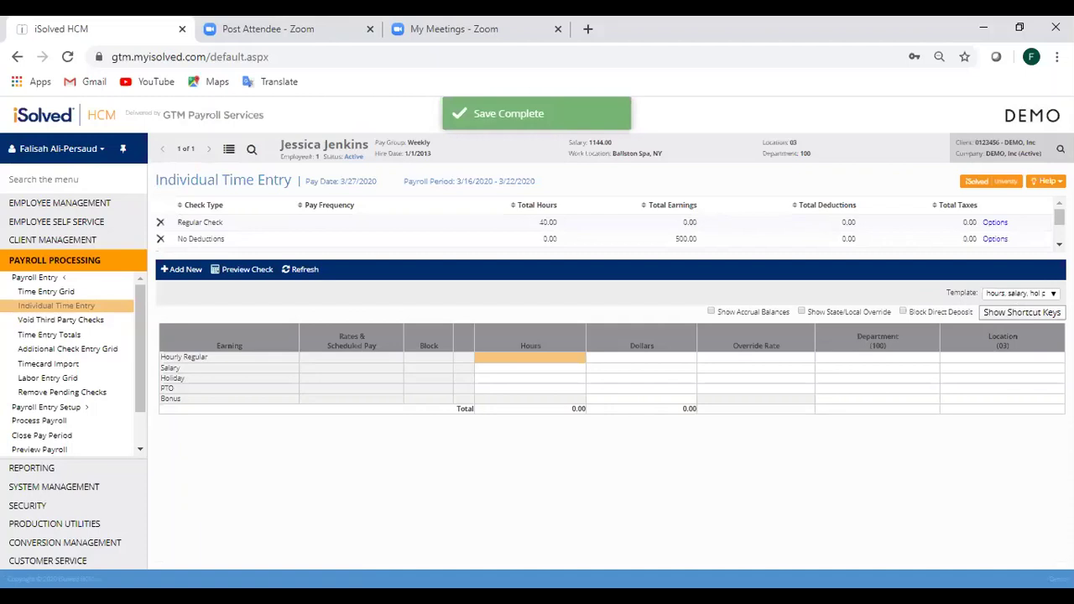
- Preview the second gross-up check with a Bonus of 500 dollars and post it as a manual check
{"action": "left_click", "coordinate": [599, 400]}
{"action": "type", "text": "5"}
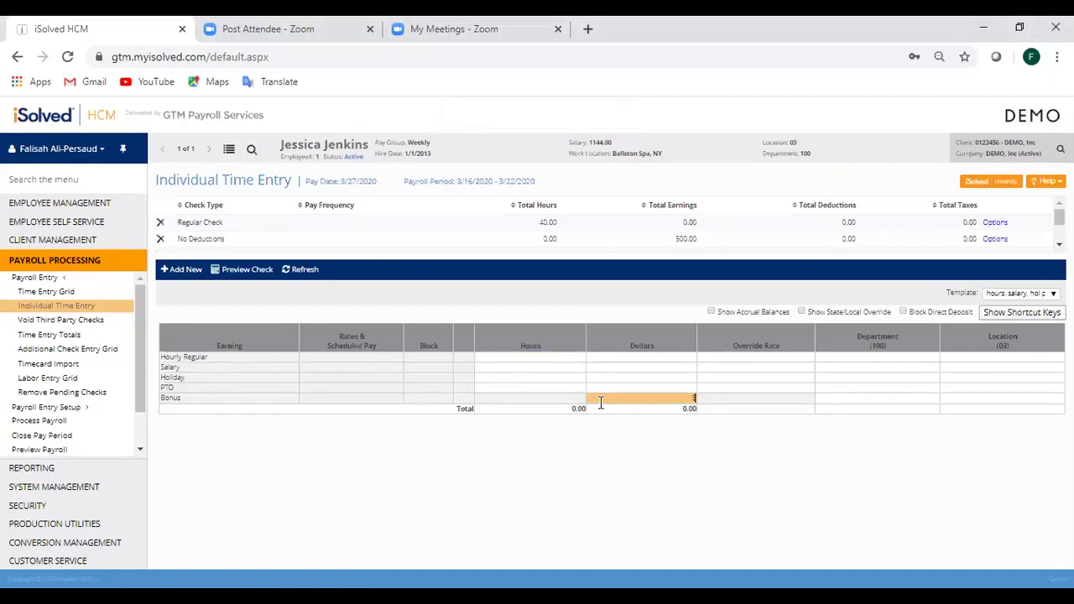
{"action": "type", "text": "00"}
{"action": "left_click", "coordinate": [252, 270]}
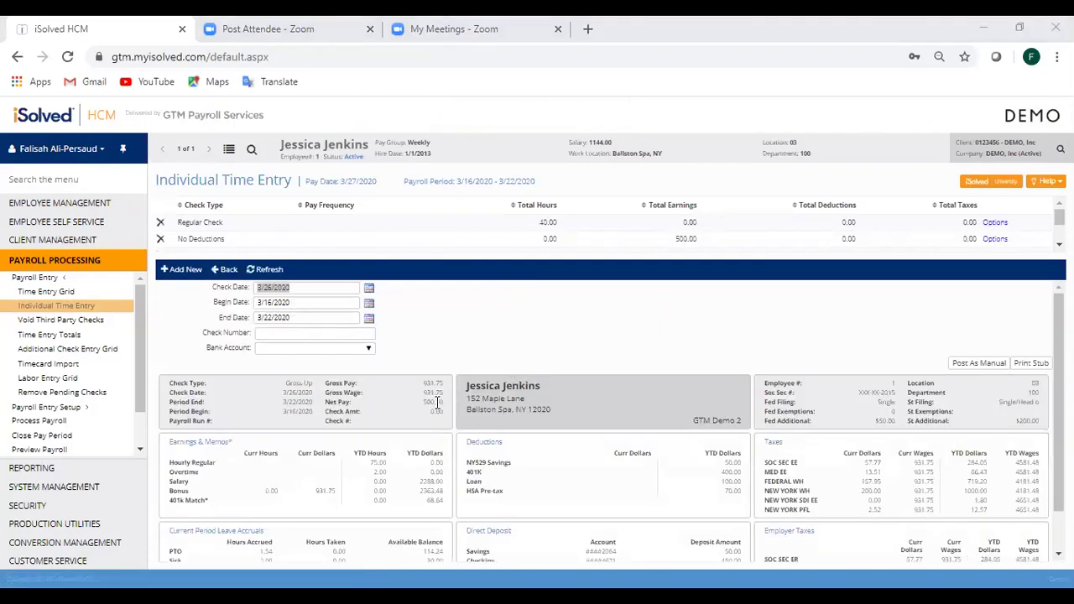
{"action": "left_click", "coordinate": [977, 364]}
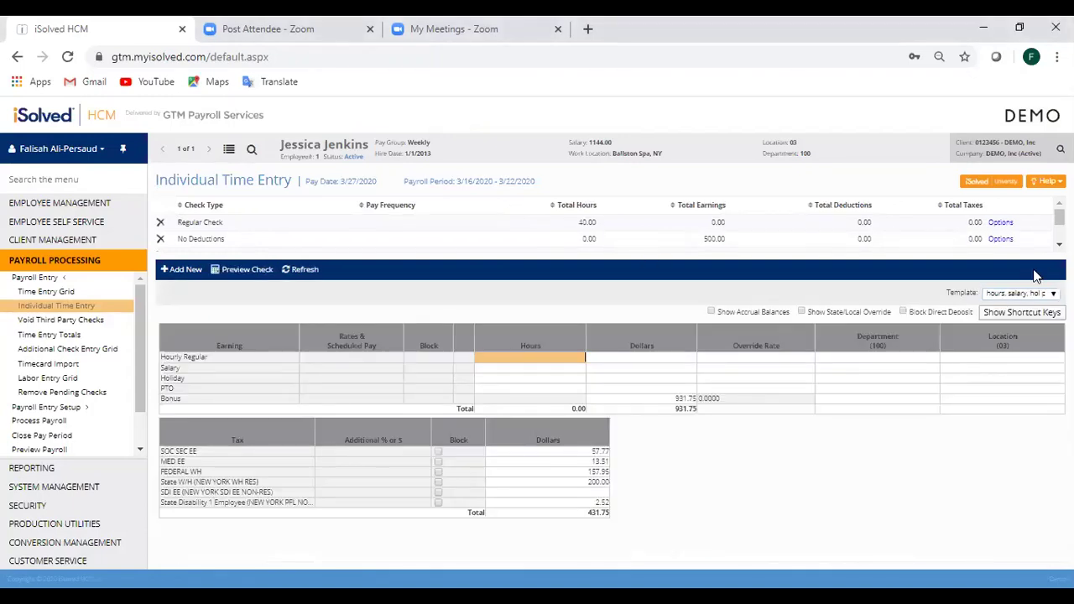
{"action": "left_click_drag", "start_coordinate": [1057, 213], "coordinate": [1058, 224]}
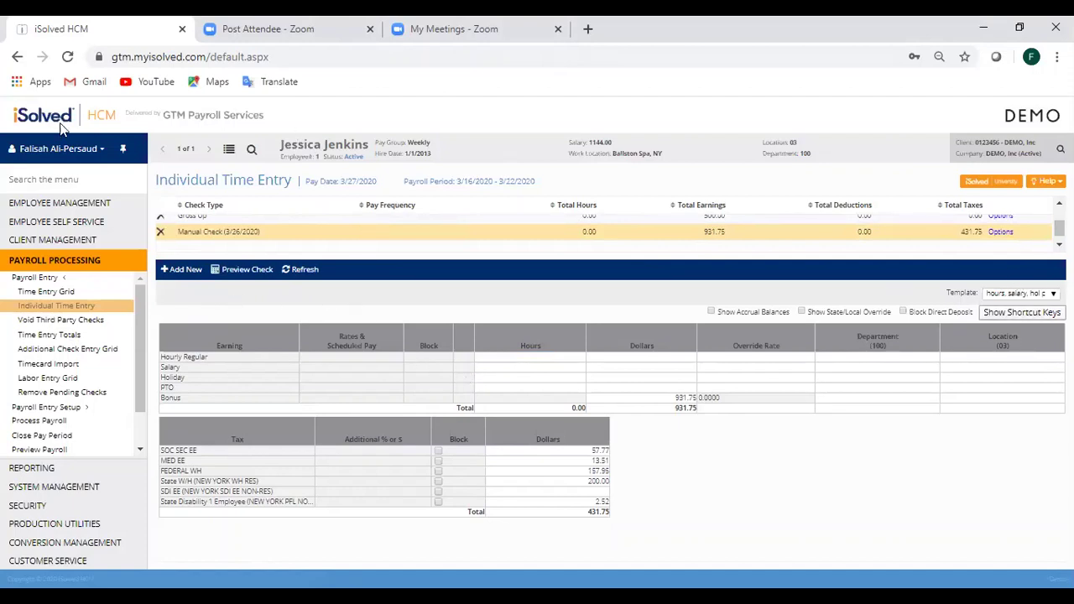
- Open the Time Entry Grid and insert three additional lines for the employee paid at the 13.5000 rate
{"action": "left_click", "coordinate": [51, 294]}
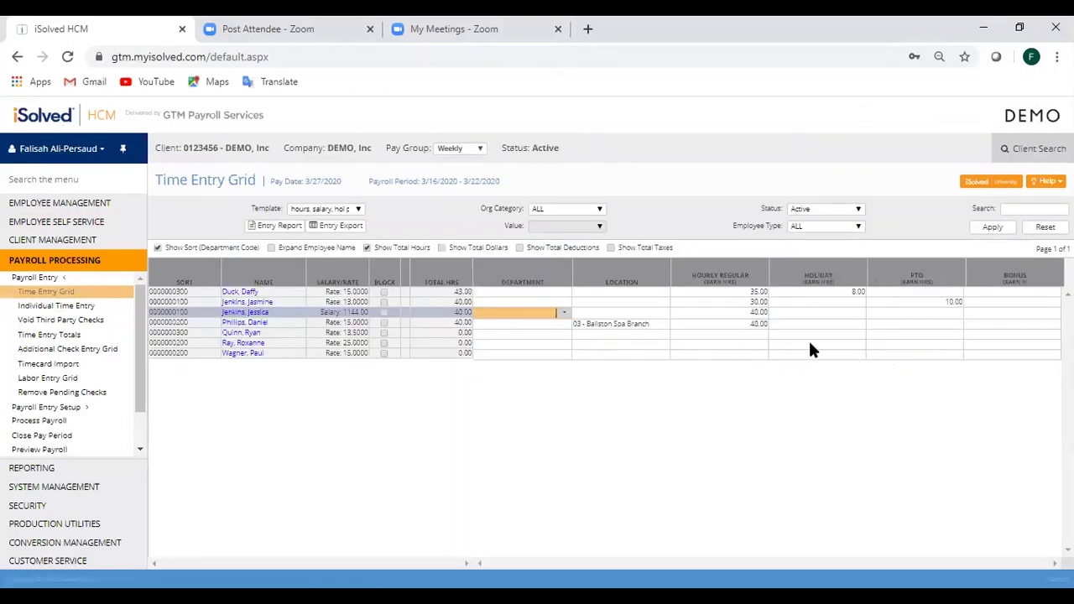
{"action": "left_click", "coordinate": [684, 333]}
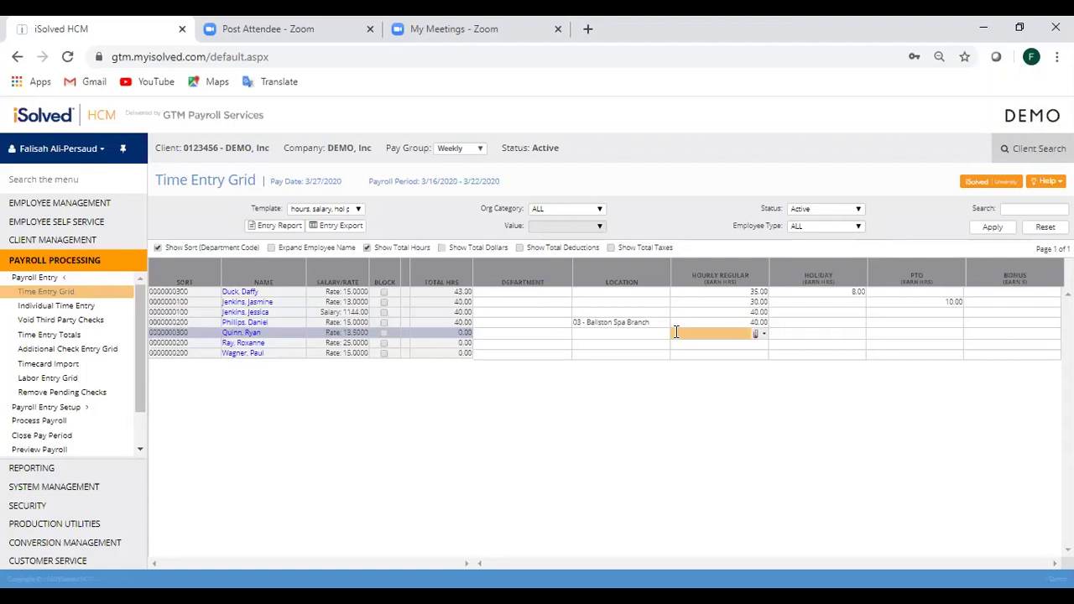
{"action": "key", "text": "Insert"}
{"action": "key", "text": "Insert"}
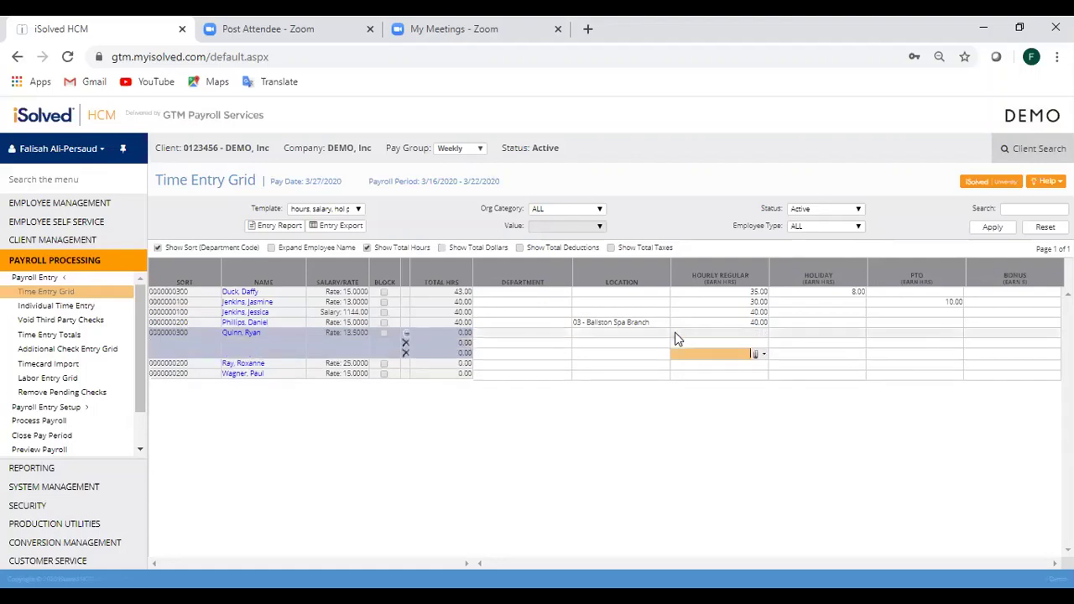
{"action": "key", "text": "Insert"}
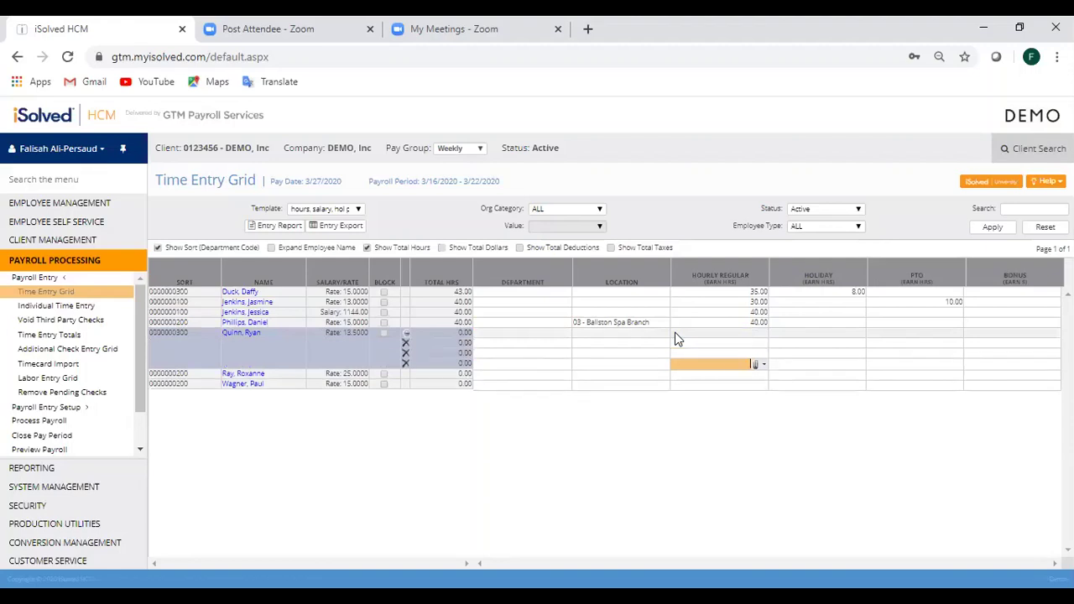
- Enter 20 Hourly Regular hours on the first added line of the employee paid at the 13.5000 rate
{"action": "left_click", "coordinate": [730, 345]}
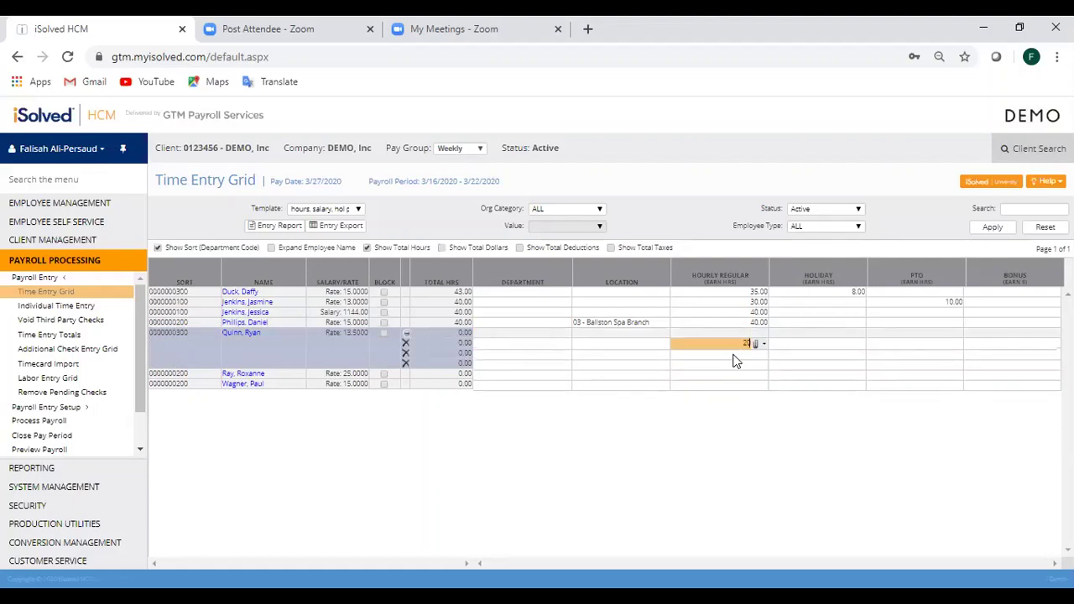
{"action": "type", "text": "20"}
{"action": "key", "text": "Return"}
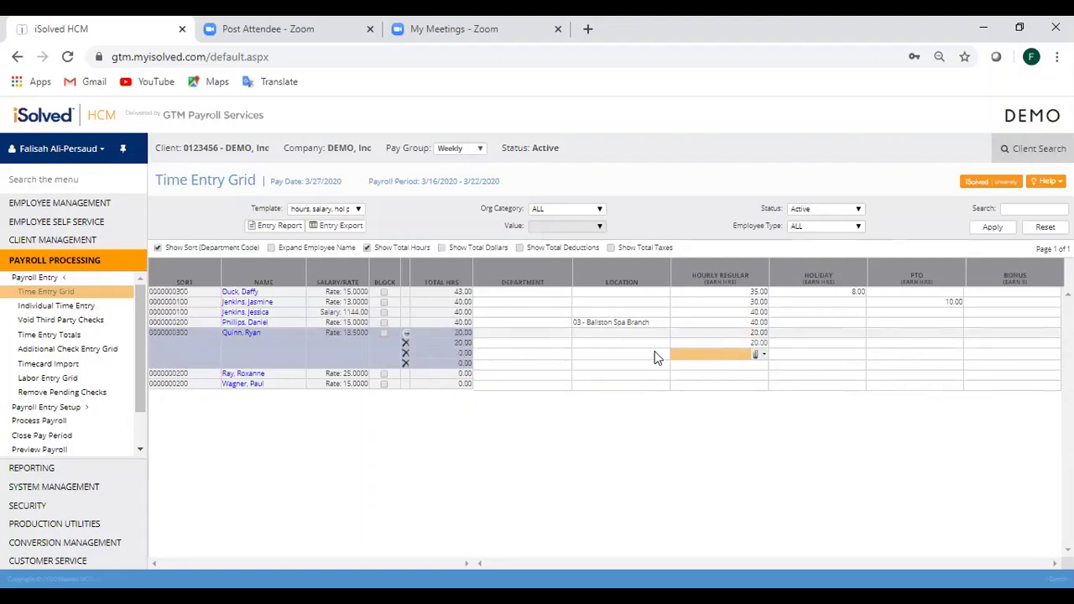
- Assign the first added line of the employee paid at the 13.5000 rate to location 01 - Syracuse Branch
{"action": "left_click", "coordinate": [655, 354]}
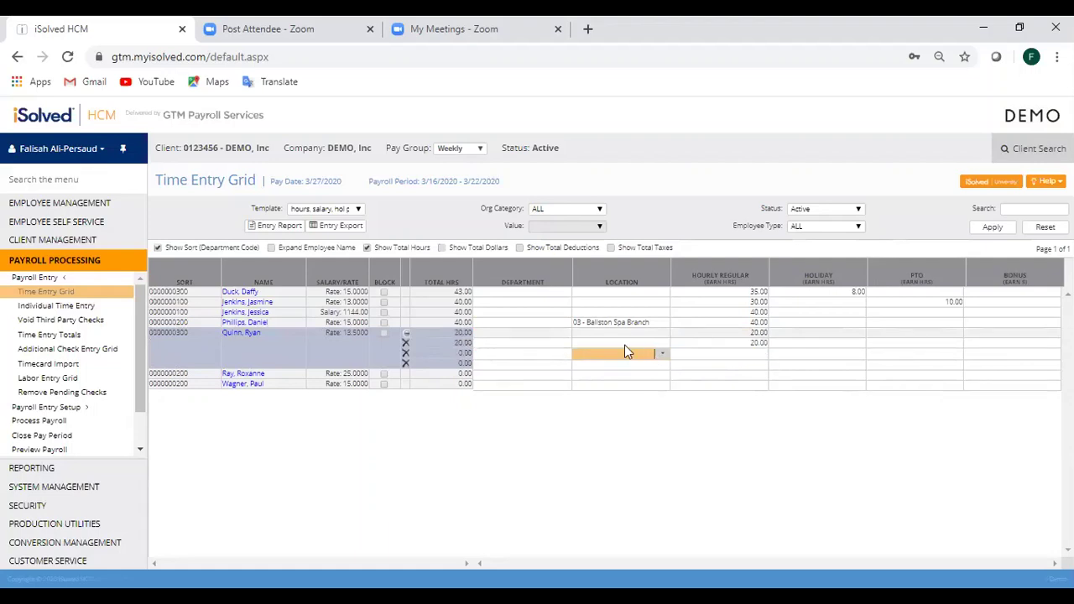
{"action": "left_click", "coordinate": [625, 345]}
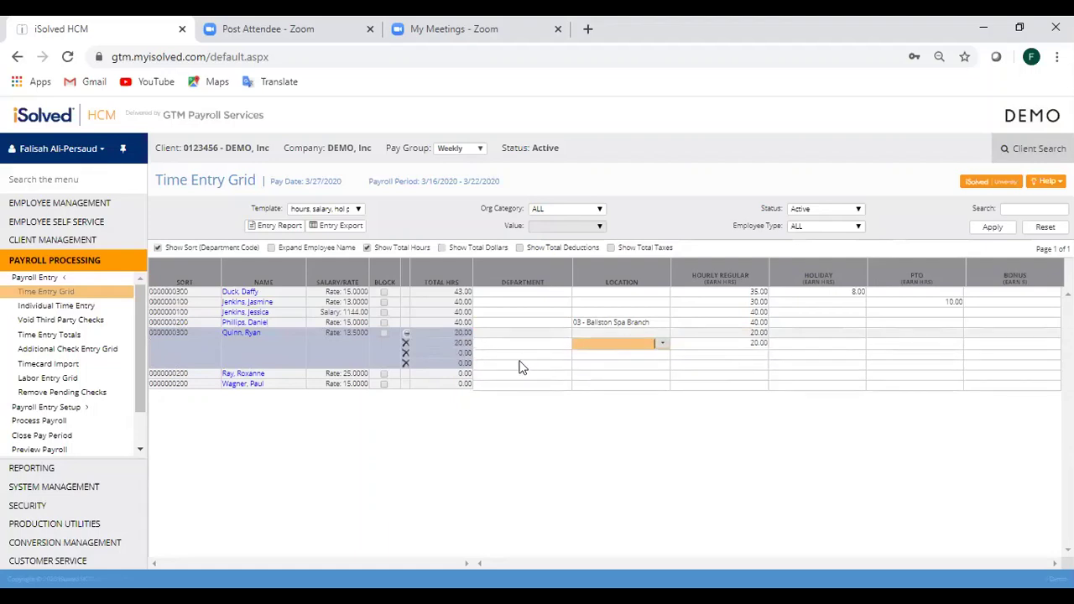
{"action": "left_click", "coordinate": [663, 348]}
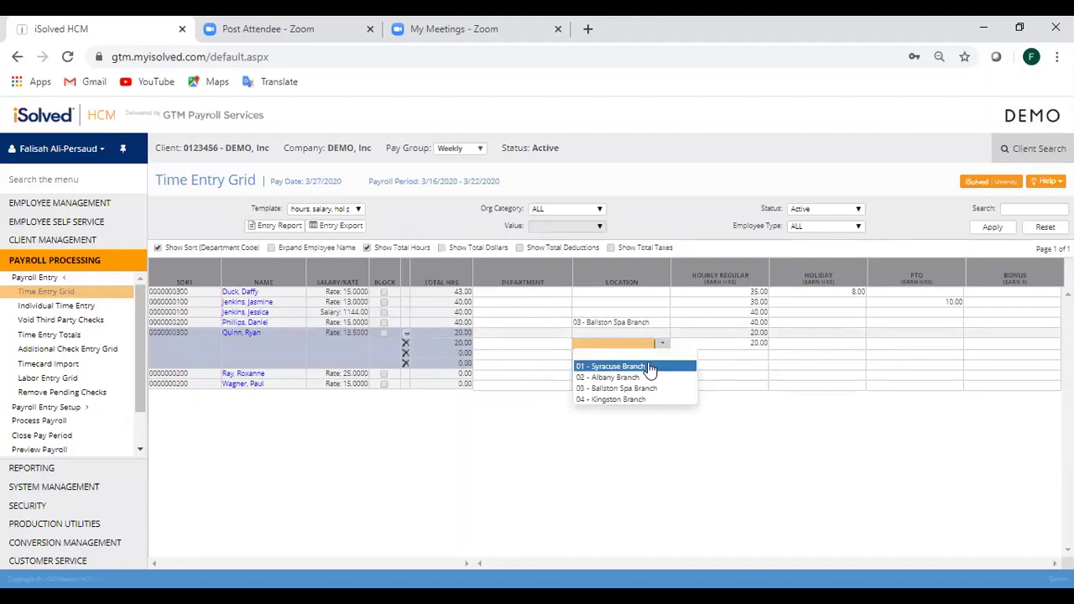
{"action": "left_click", "coordinate": [651, 367]}
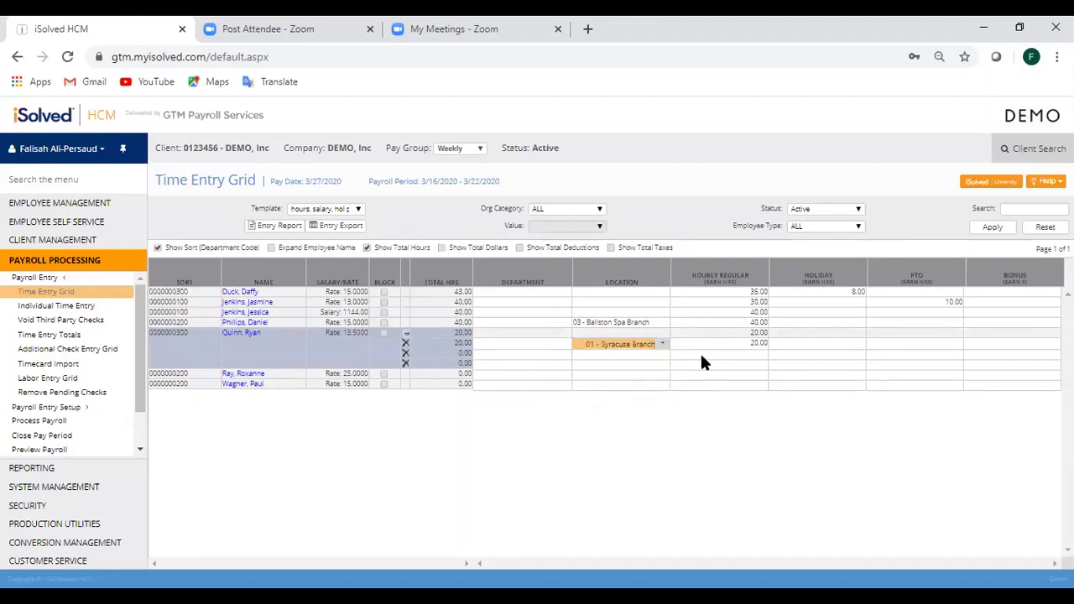
- Enter 10 Hourly Regular hours on the second added line and set its location to 02 - Albany Branch
{"action": "left_click", "coordinate": [703, 356]}
{"action": "type", "text": "10"}
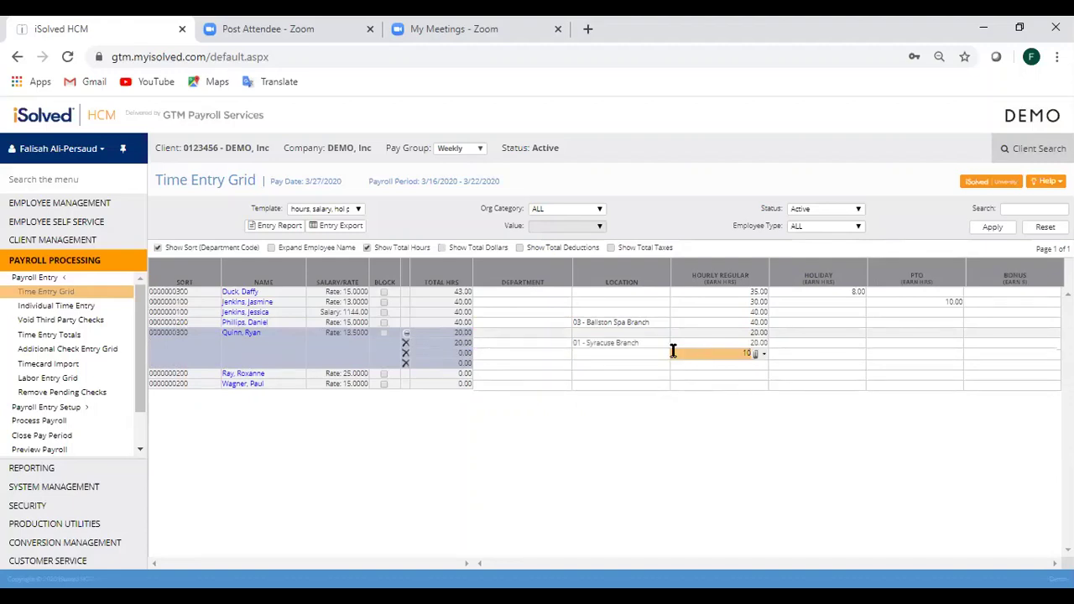
{"action": "left_click", "coordinate": [638, 353]}
{"action": "left_click", "coordinate": [663, 357]}
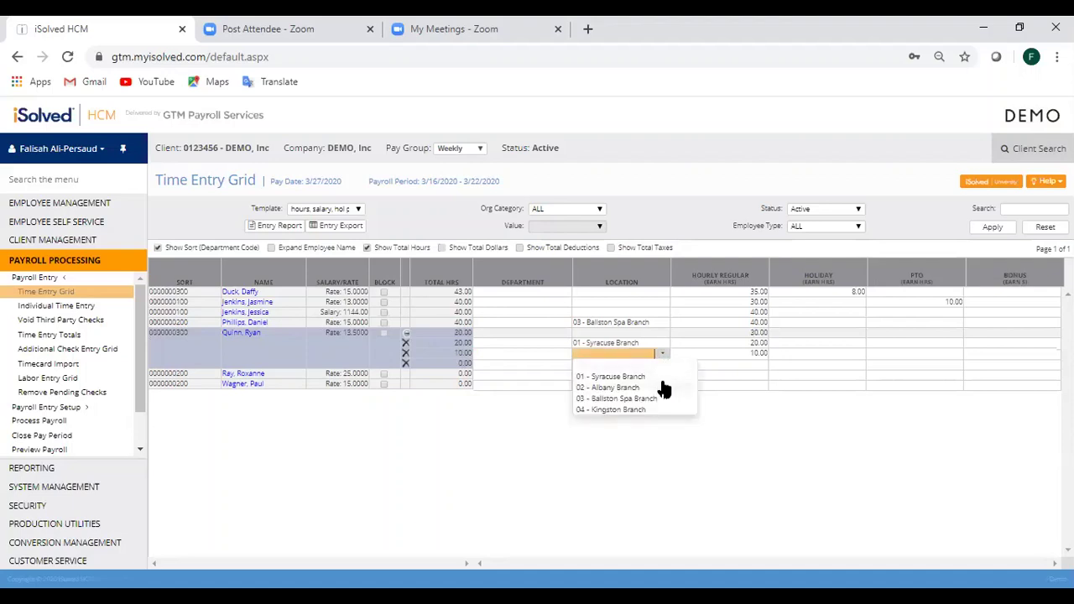
{"action": "left_click", "coordinate": [663, 388]}
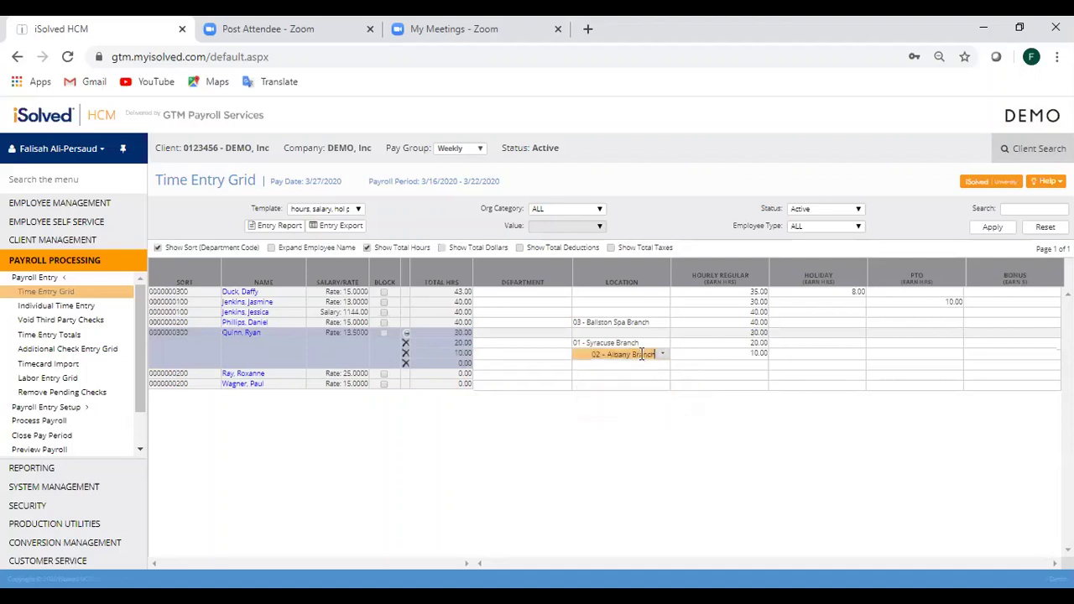
- Set the third added line's location to 04 - Kingston Branch and enter 10 Hourly Regular hours
{"action": "left_click", "coordinate": [635, 365]}
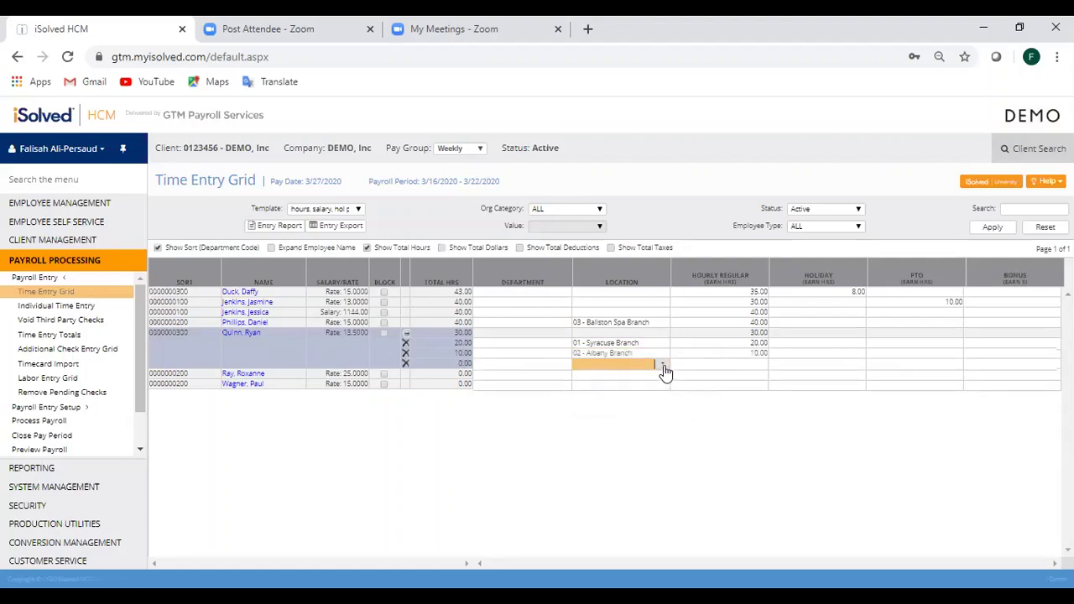
{"action": "left_click", "coordinate": [662, 365]}
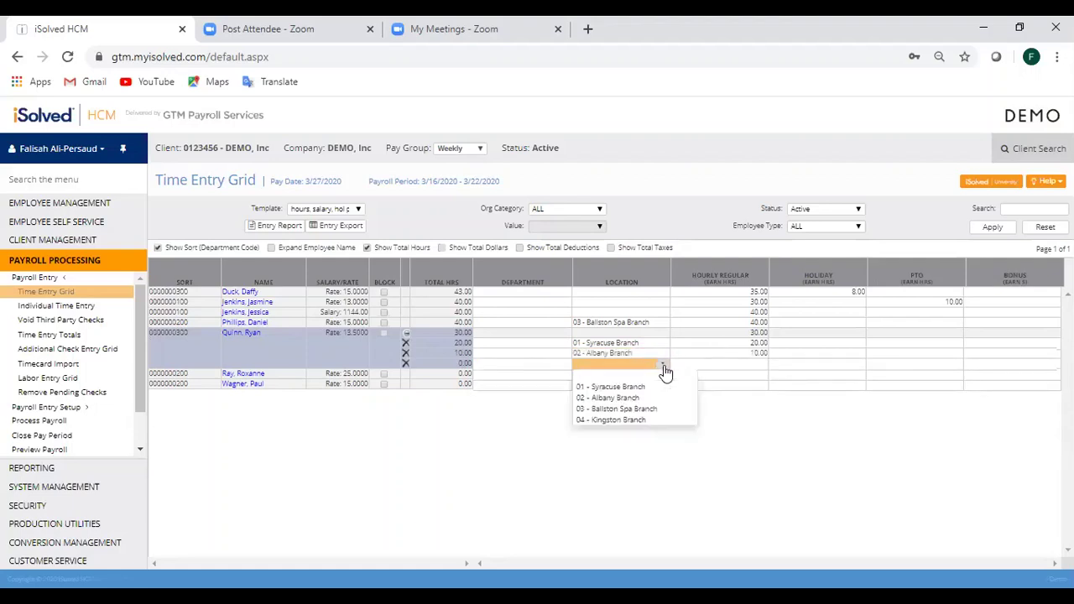
{"action": "left_click", "coordinate": [648, 419]}
{"action": "left_click", "coordinate": [739, 363]}
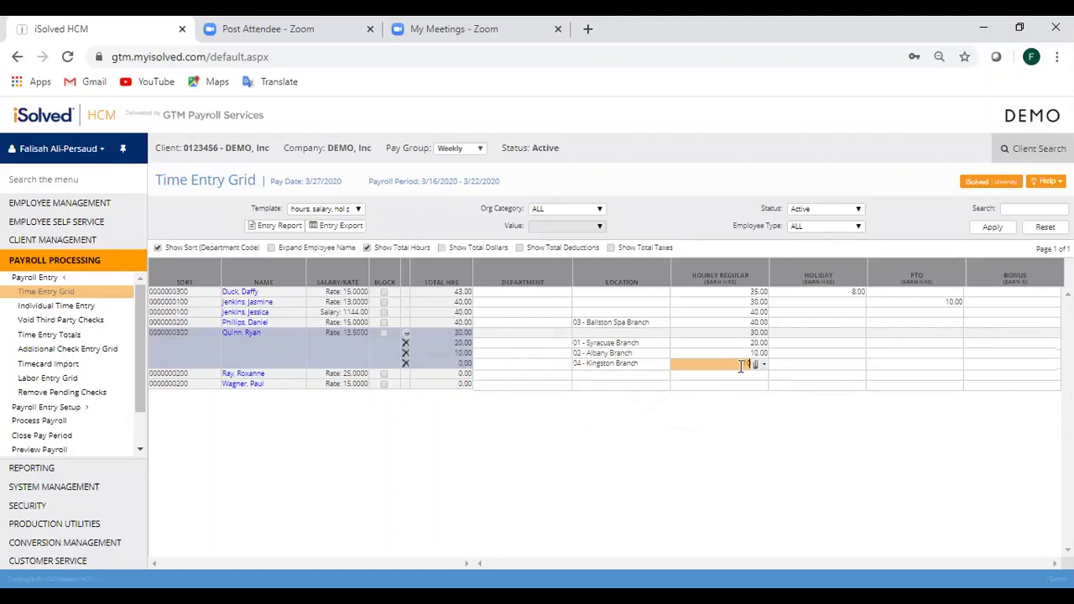
{"action": "type", "text": "10"}
{"action": "left_click", "coordinate": [864, 346]}
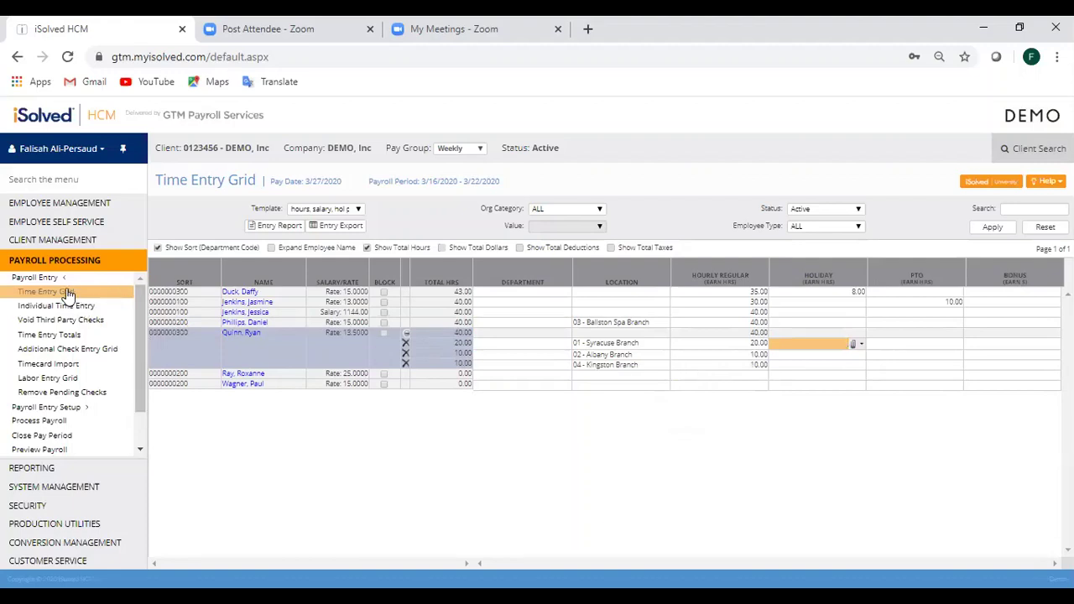
- In Time Entry Totals, enter and save control totals of 185 Hourly Regular, 8 Holiday, 1000 Bonus and 10 PTO
{"action": "left_click", "coordinate": [60, 335]}
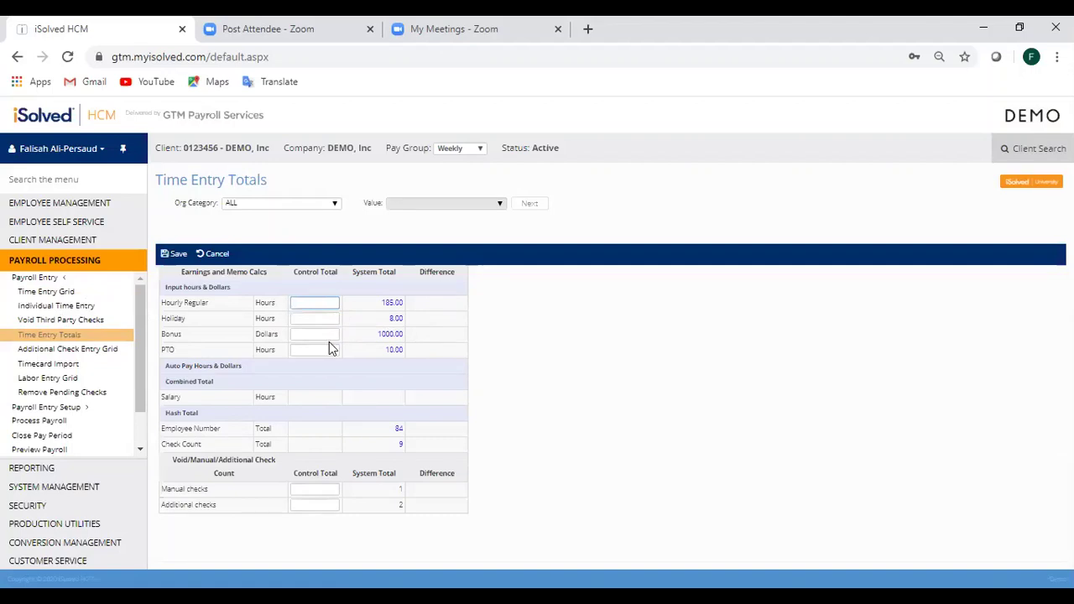
{"action": "type", "text": "185"}
{"action": "key", "text": "Tab"}
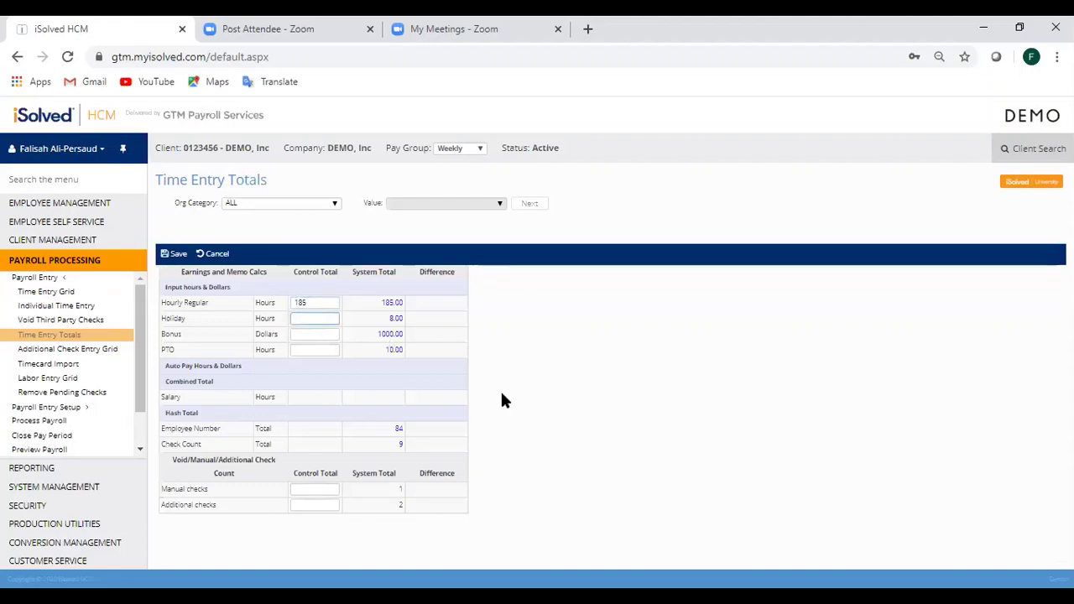
{"action": "left_click", "coordinate": [330, 335]}
{"action": "type", "text": "1000"}
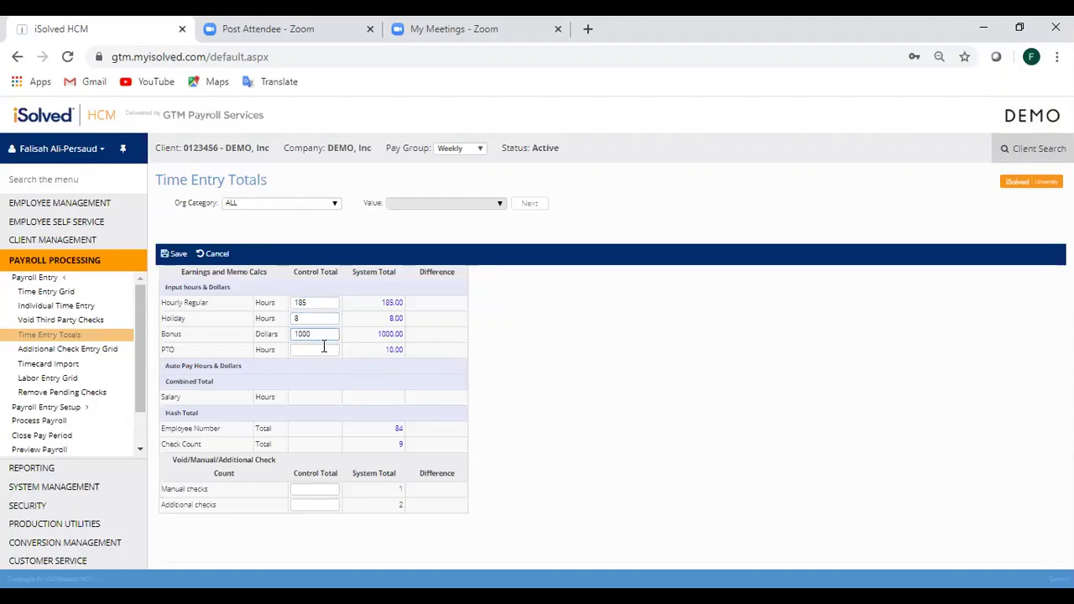
{"action": "left_click", "coordinate": [323, 350]}
{"action": "type", "text": "10"}
{"action": "left_click", "coordinate": [175, 253]}
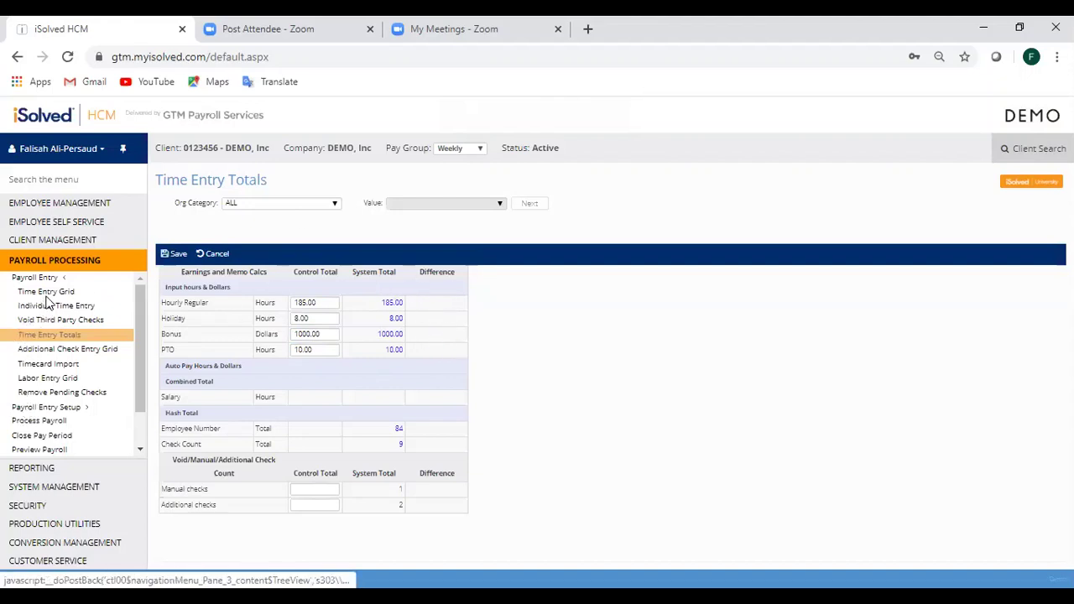
- Run a payroll preview for the next scheduled regular payroll
{"action": "scroll", "coordinate": [50, 407], "scroll_direction": "down", "scroll_amount": 1}
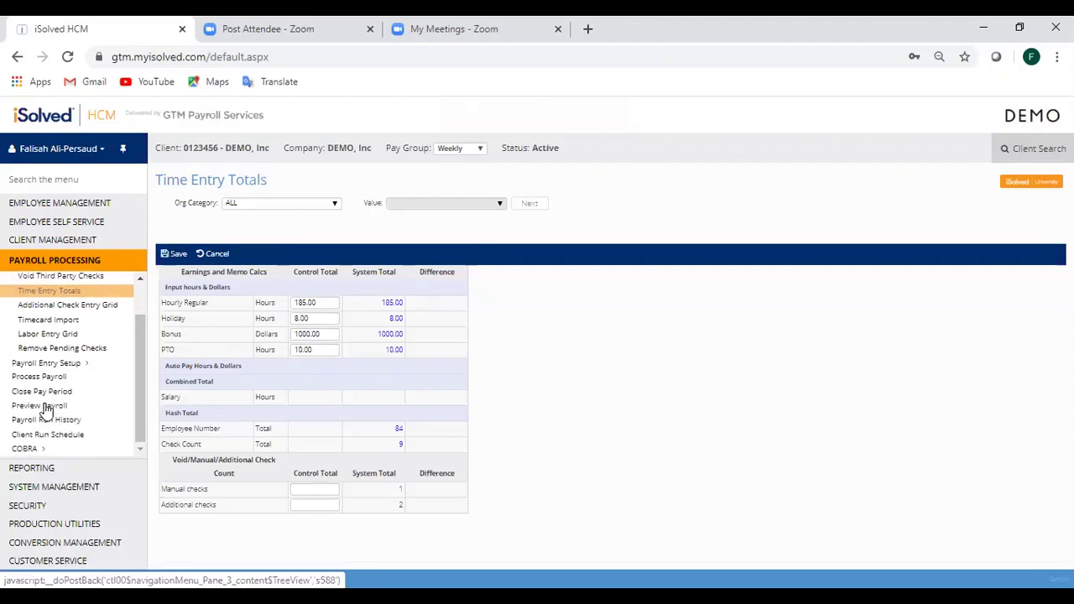
{"action": "left_click", "coordinate": [46, 406]}
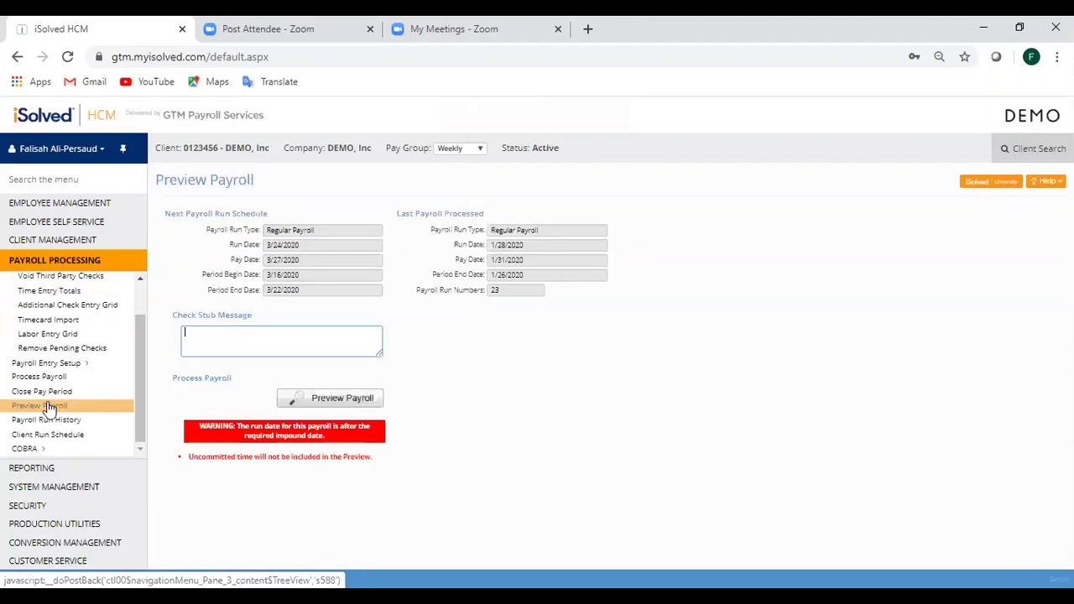
{"action": "left_click", "coordinate": [329, 401]}
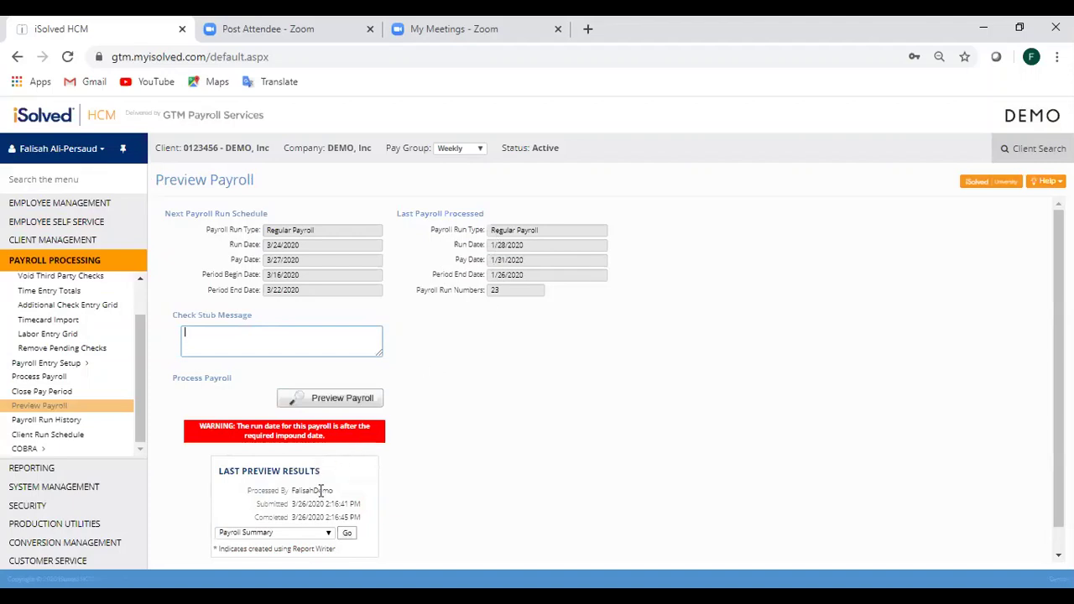
- Open the Payroll Register report from the last preview results
{"action": "left_click", "coordinate": [293, 535]}
{"action": "left_click", "coordinate": [612, 447]}
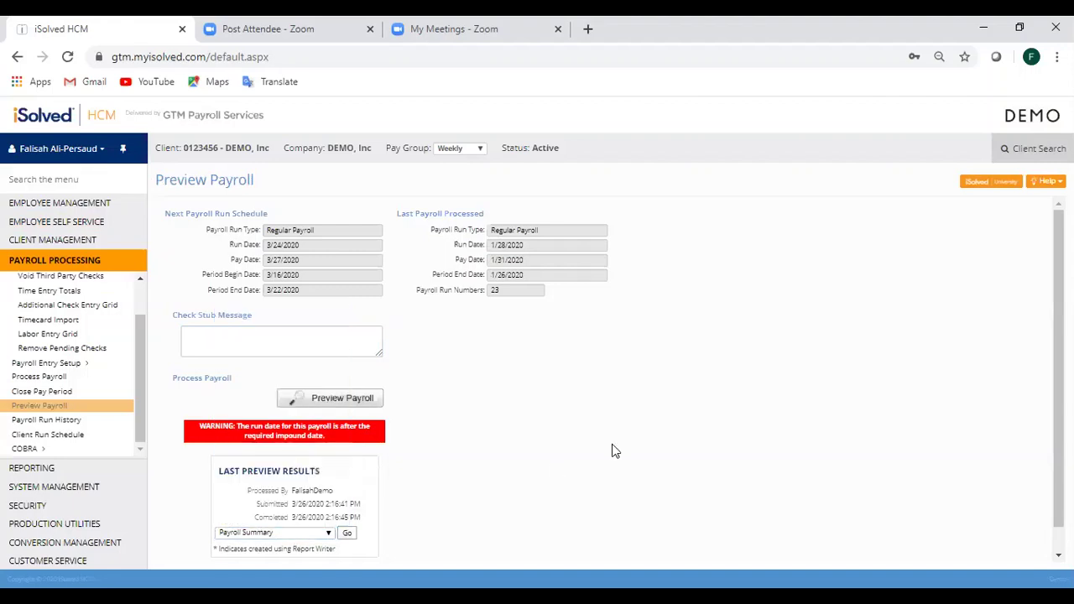
{"action": "left_click", "coordinate": [314, 532]}
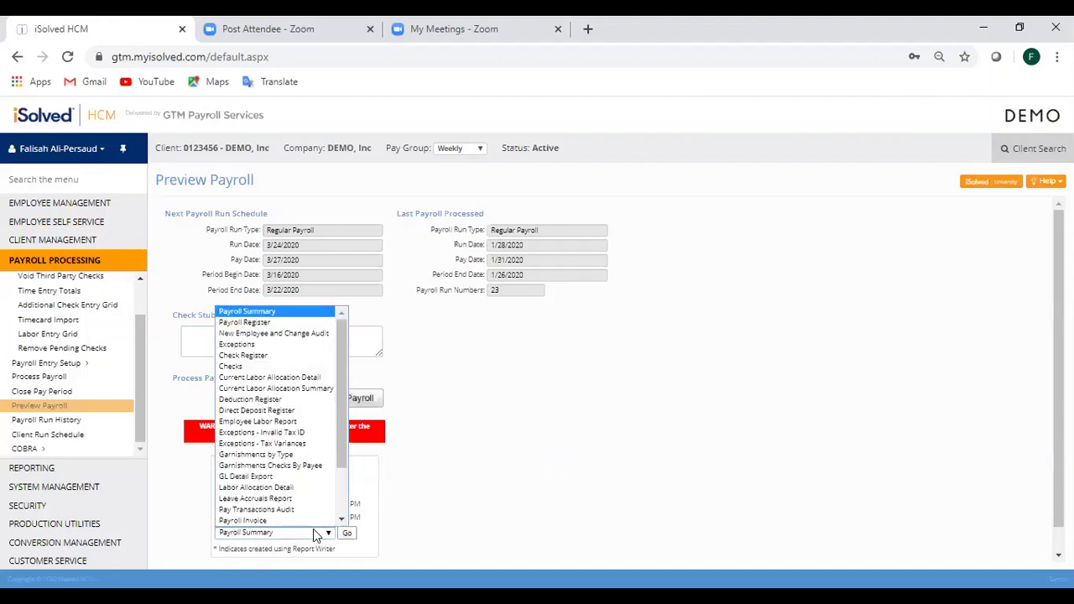
{"action": "left_click", "coordinate": [272, 324]}
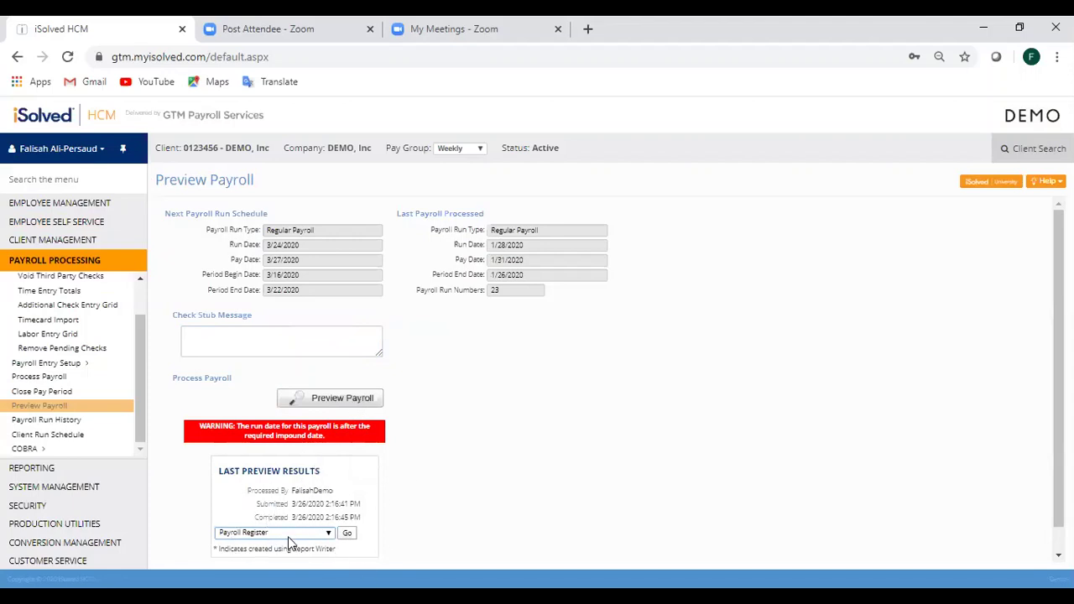
{"action": "left_click", "coordinate": [263, 534]}
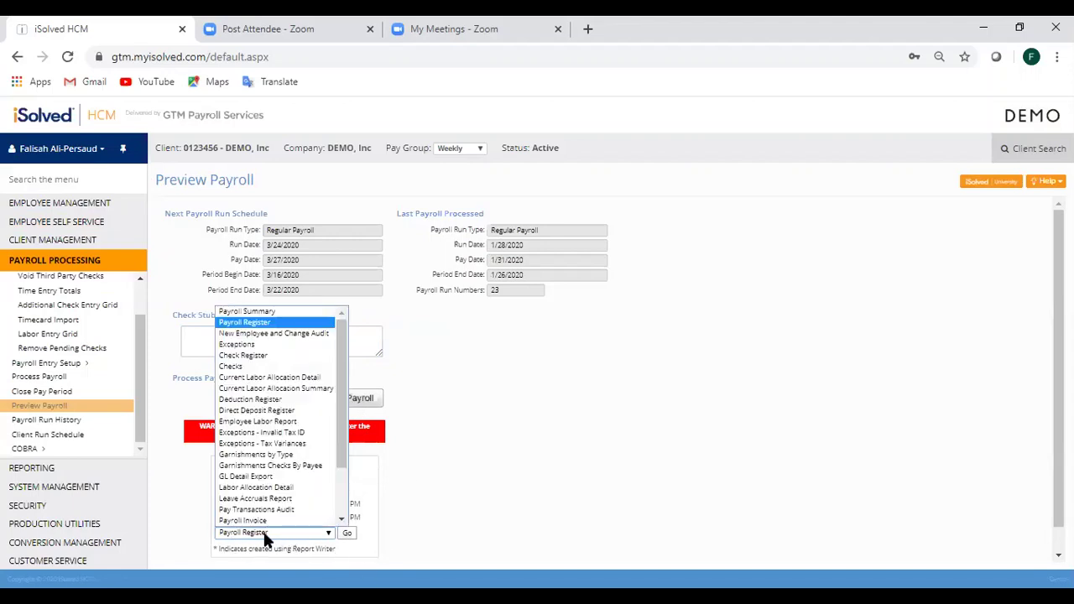
{"action": "left_click", "coordinate": [250, 324]}
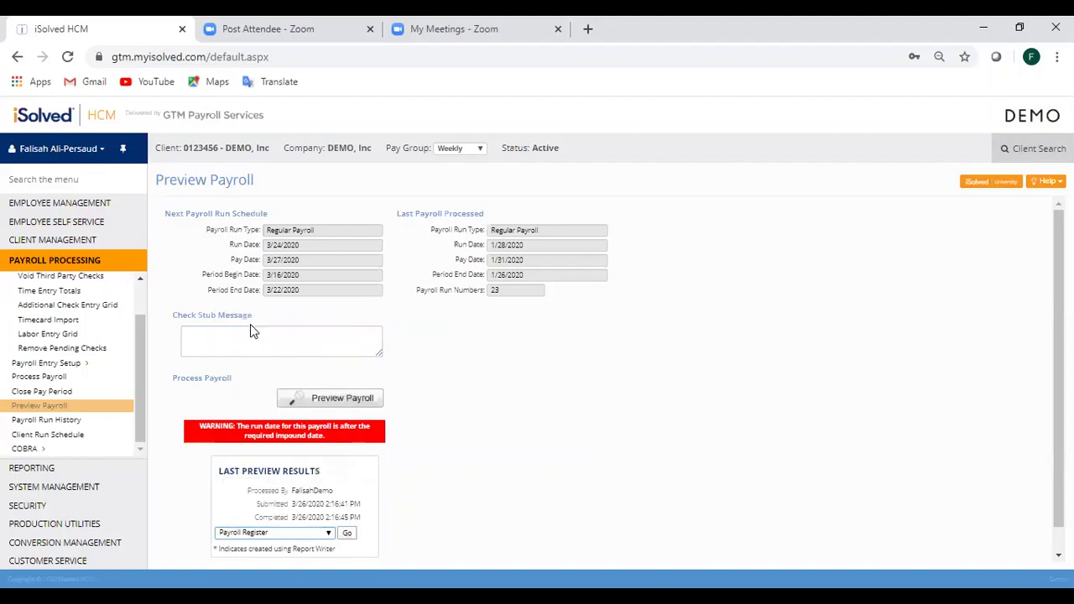
{"action": "left_click", "coordinate": [349, 533]}
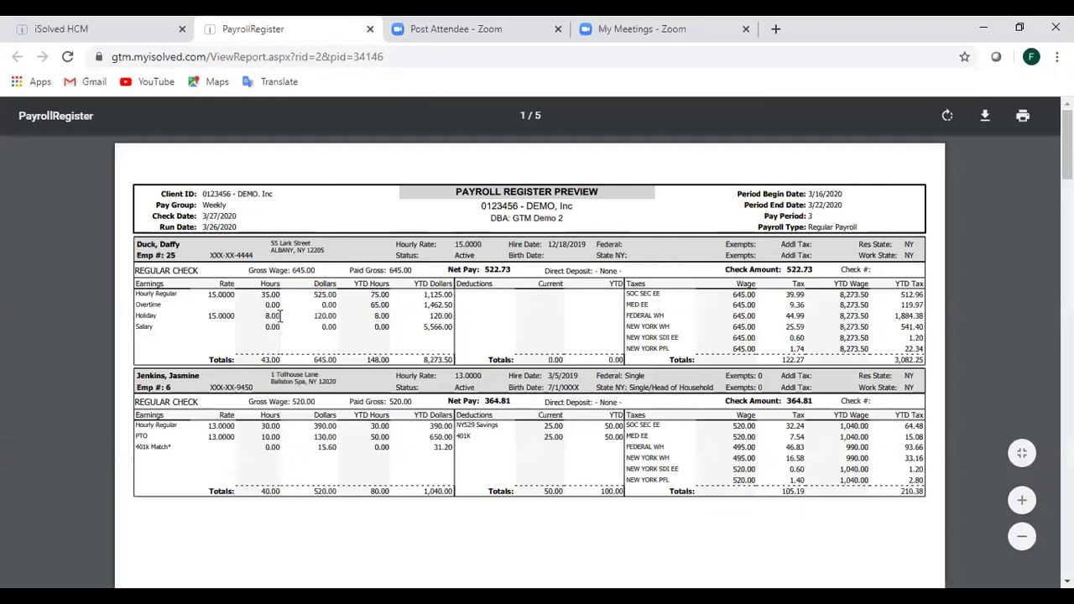
- Examine the first employees' earnings, deductions and taxes in the Payroll Register, including the no-deductions, gross-up, manual and regular checks
{"action": "scroll", "coordinate": [280, 388], "scroll_direction": "down", "scroll_amount": 1}
{"action": "scroll", "coordinate": [281, 389], "scroll_direction": "down", "scroll_amount": 1}
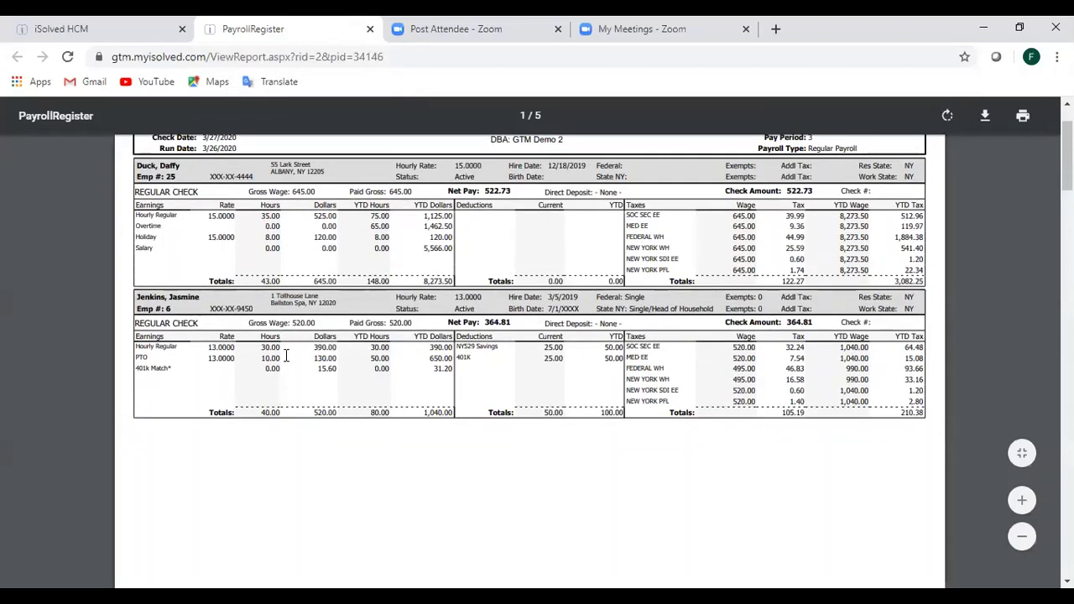
{"action": "scroll", "coordinate": [285, 356], "scroll_direction": "down", "scroll_amount": 4}
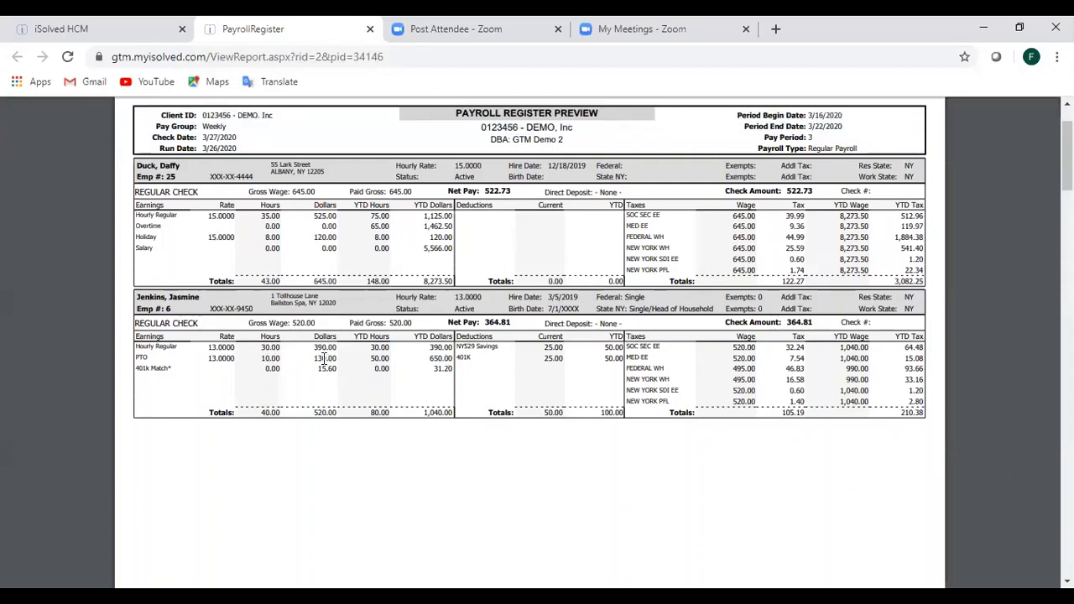
{"action": "scroll", "coordinate": [323, 364], "scroll_direction": "down", "scroll_amount": 10}
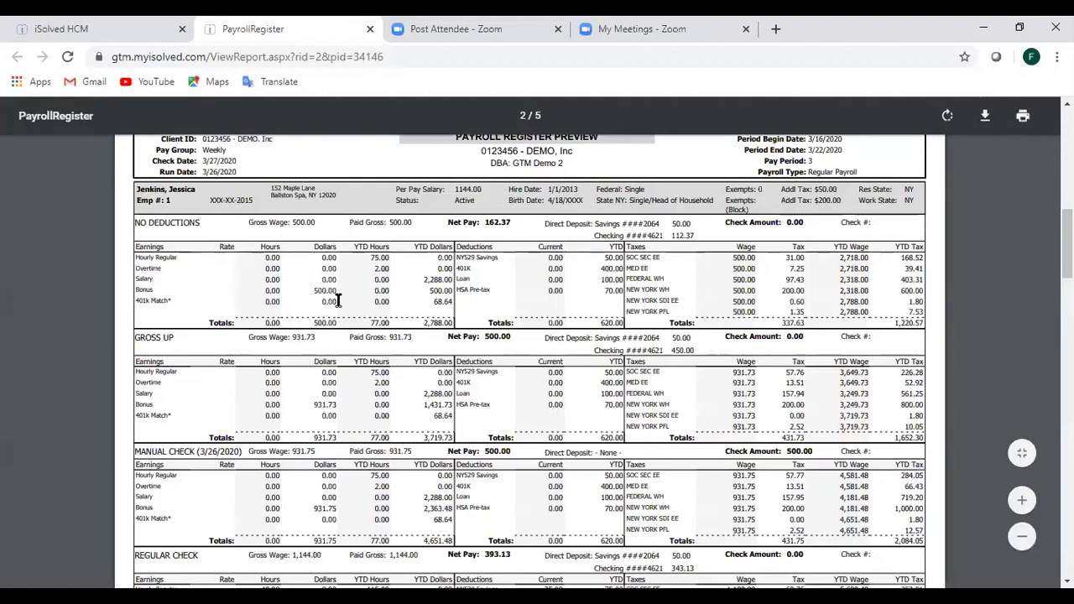
{"action": "scroll", "coordinate": [226, 335], "scroll_direction": "down", "scroll_amount": 1}
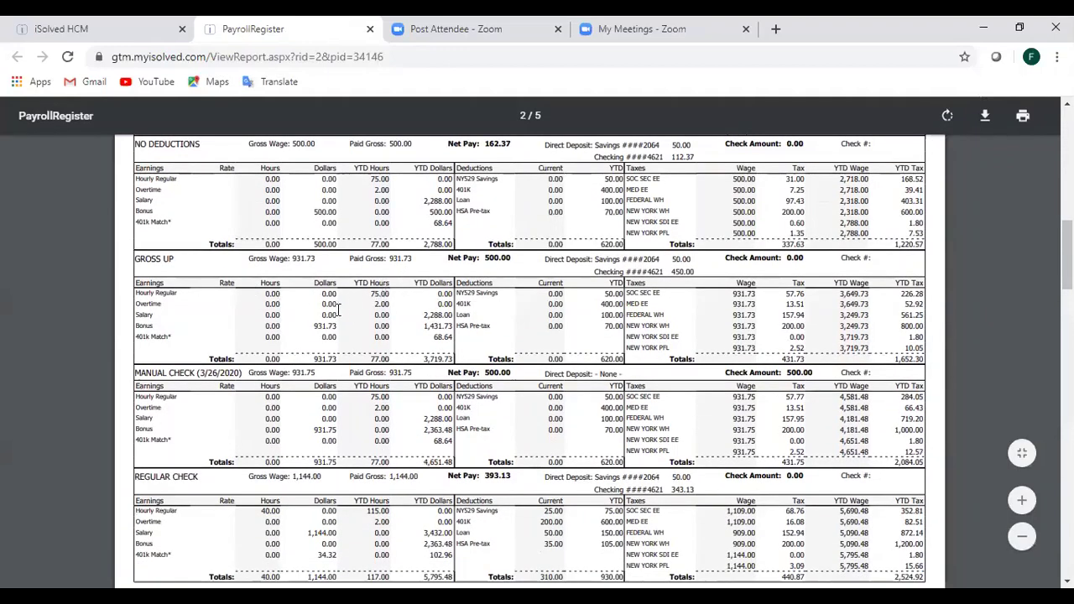
{"action": "left_click_drag", "start_coordinate": [344, 324], "coordinate": [318, 317]}
{"action": "mouse_move", "coordinate": [701, 267]}
{"action": "left_mouse_down"}
{"action": "mouse_move", "coordinate": [678, 267]}
{"action": "mouse_move", "coordinate": [699, 270]}
{"action": "left_mouse_up"}
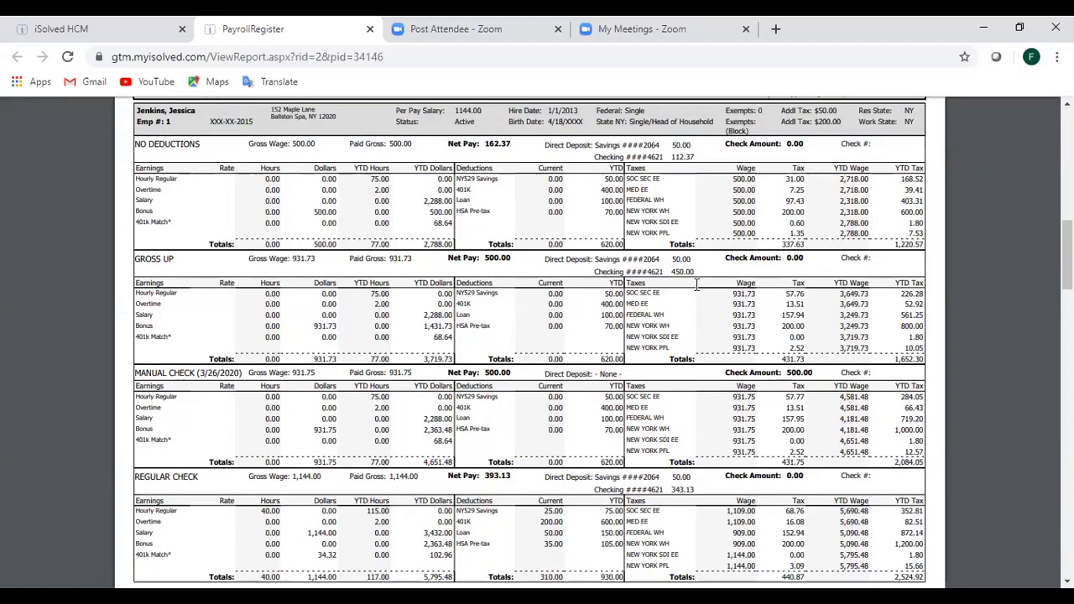
{"action": "scroll", "coordinate": [663, 339], "scroll_direction": "down", "scroll_amount": 1}
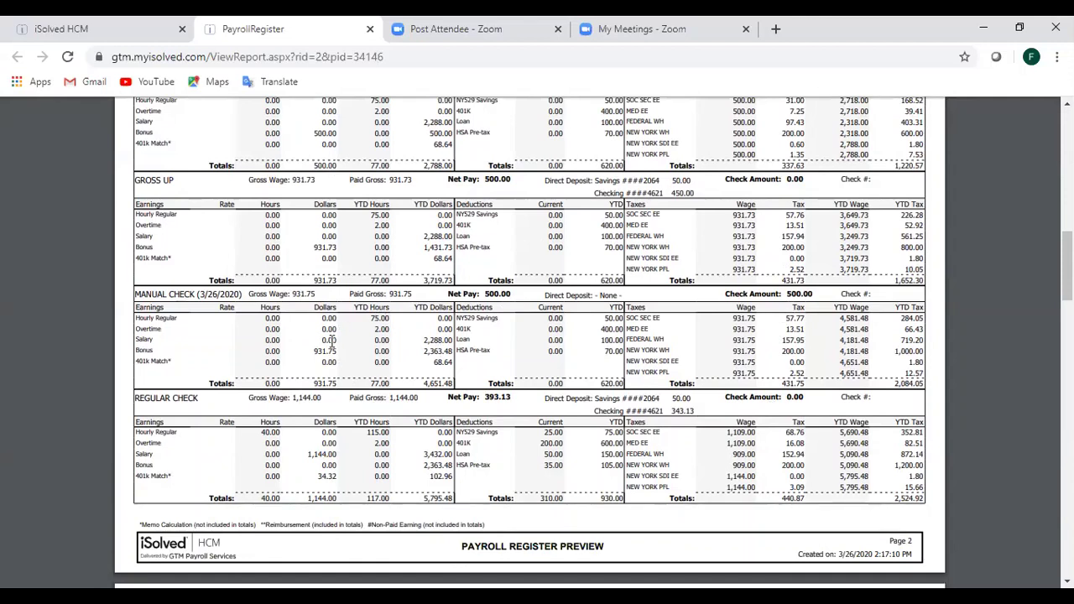
{"action": "scroll", "coordinate": [331, 340], "scroll_direction": "down", "scroll_amount": 1}
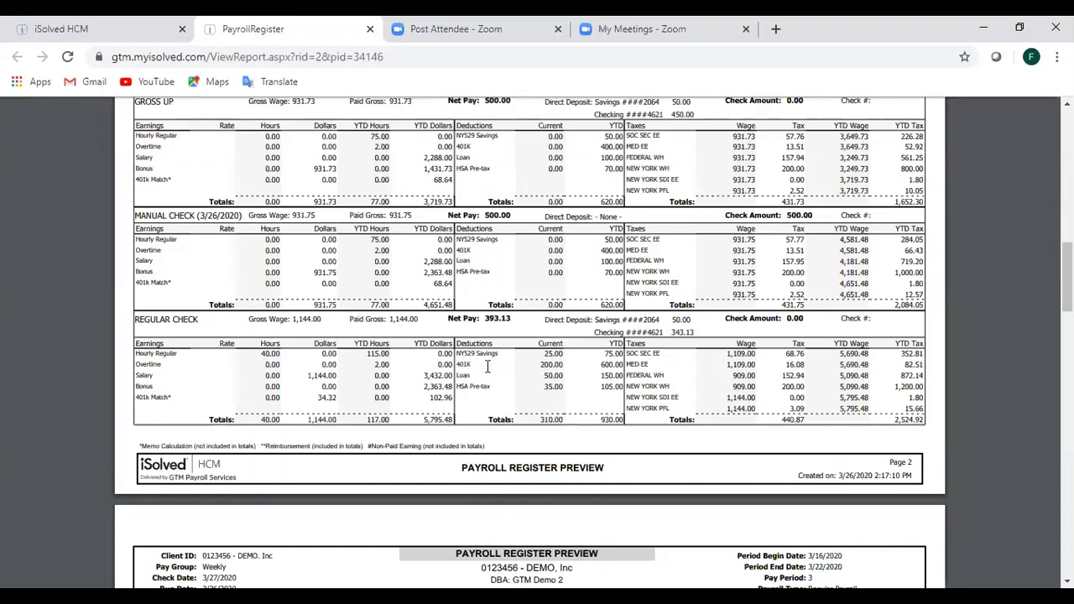
- Review the remaining employees' gross and net pay in the Payroll Register, through to the Company Total section
{"action": "scroll", "coordinate": [485, 363], "scroll_direction": "down", "scroll_amount": 4}
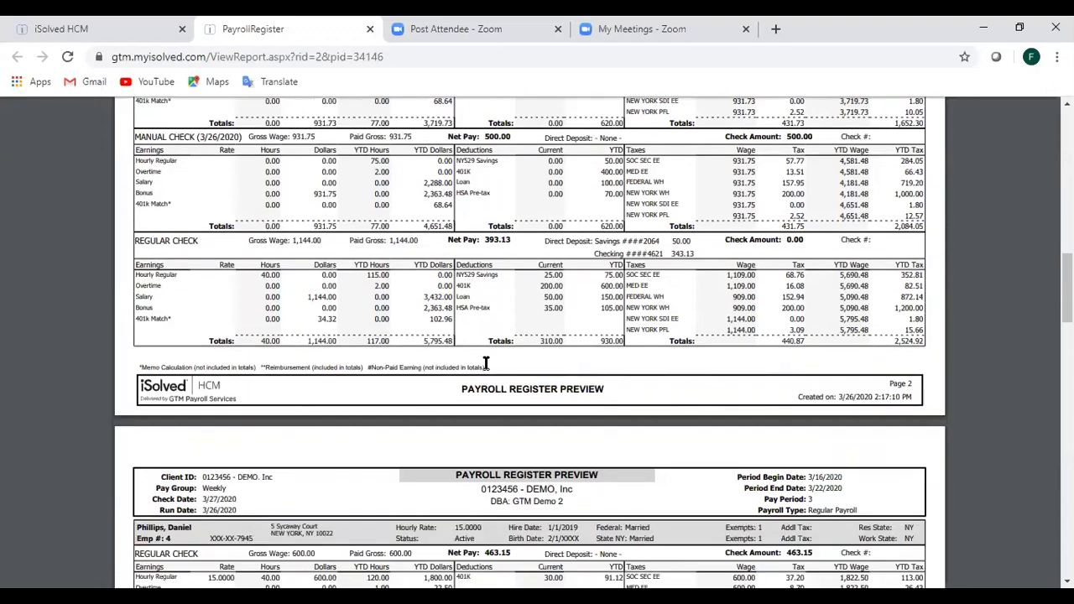
{"action": "scroll", "coordinate": [485, 367], "scroll_direction": "down", "scroll_amount": 1}
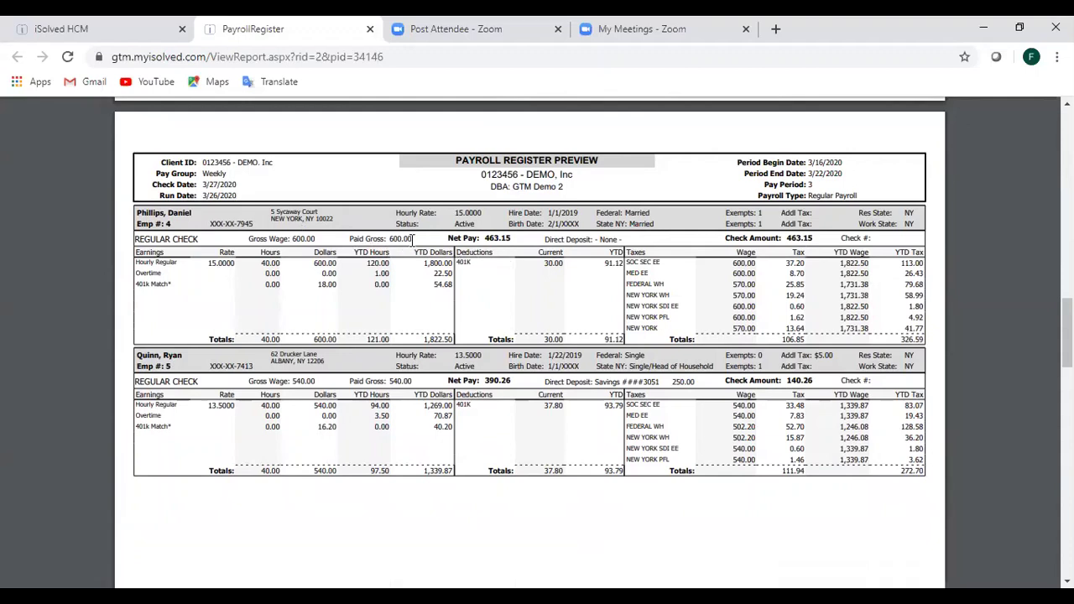
{"action": "left_click_drag", "start_coordinate": [412, 238], "coordinate": [359, 237]}
{"action": "left_click", "coordinate": [521, 237]}
{"action": "scroll", "coordinate": [531, 340], "scroll_direction": "down", "scroll_amount": 1}
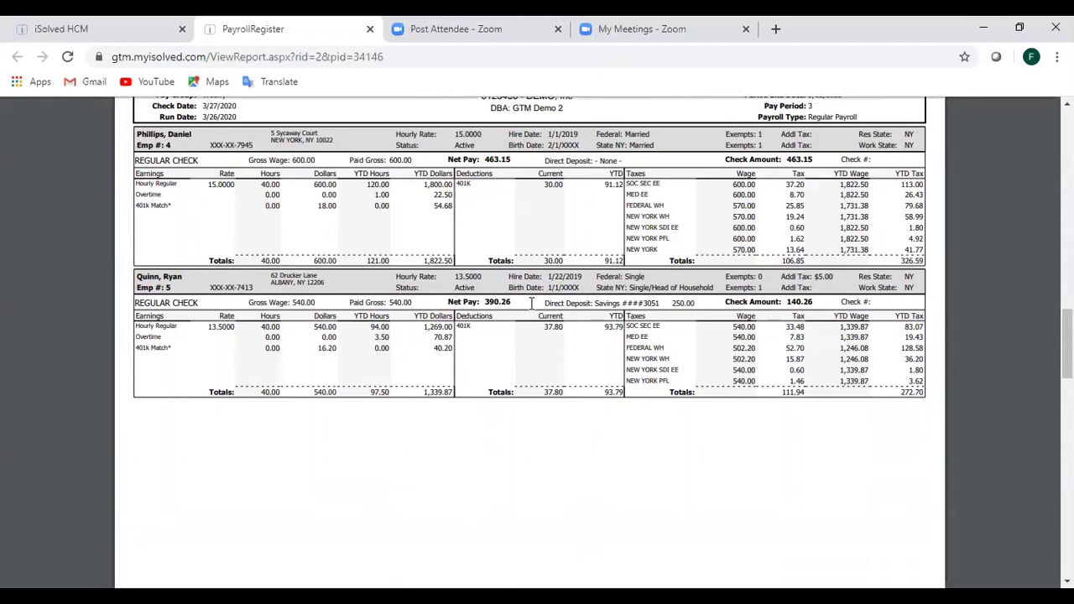
{"action": "scroll", "coordinate": [434, 386], "scroll_direction": "down", "scroll_amount": 10}
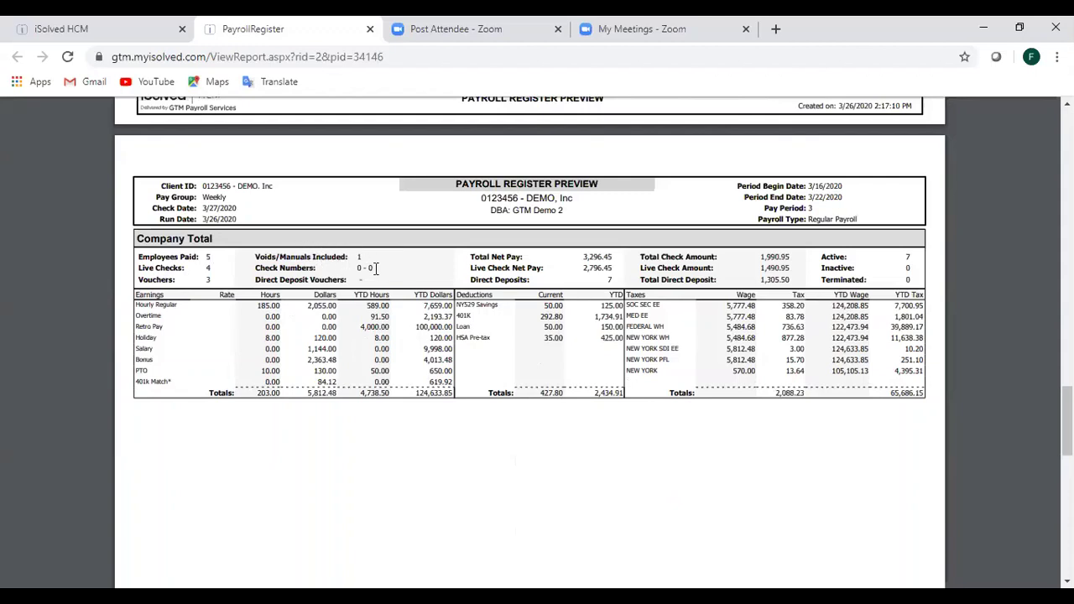
- Open the Payroll Summary report from the last preview results
{"action": "mouse_move", "coordinate": [377, 268]}
{"action": "left_mouse_down"}
{"action": "mouse_move", "coordinate": [355, 256]}
{"action": "mouse_move", "coordinate": [357, 268]}
{"action": "left_mouse_up"}
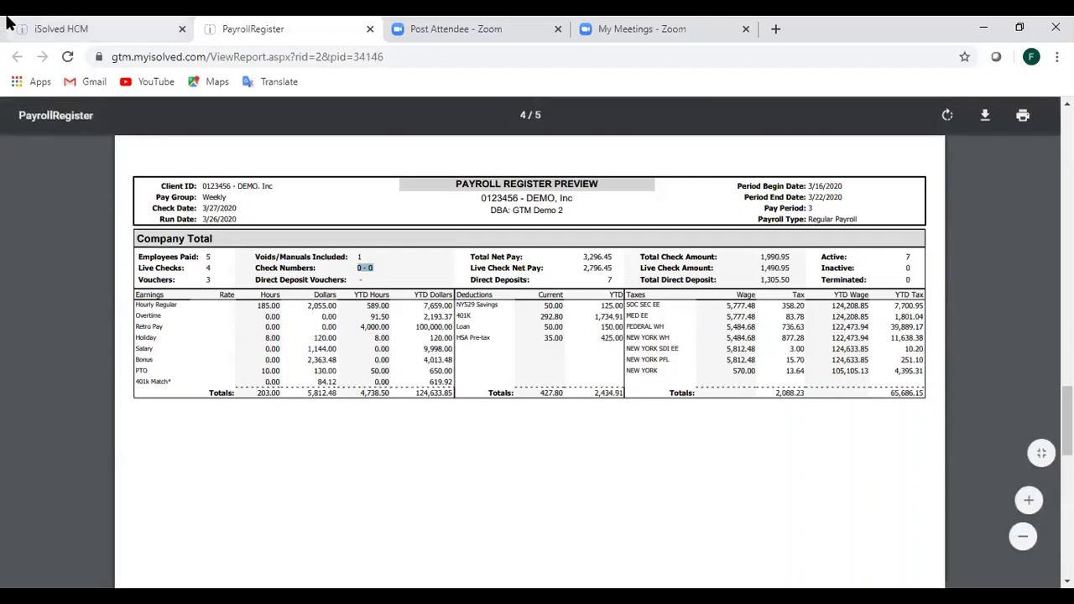
{"action": "left_click", "coordinate": [90, 34]}
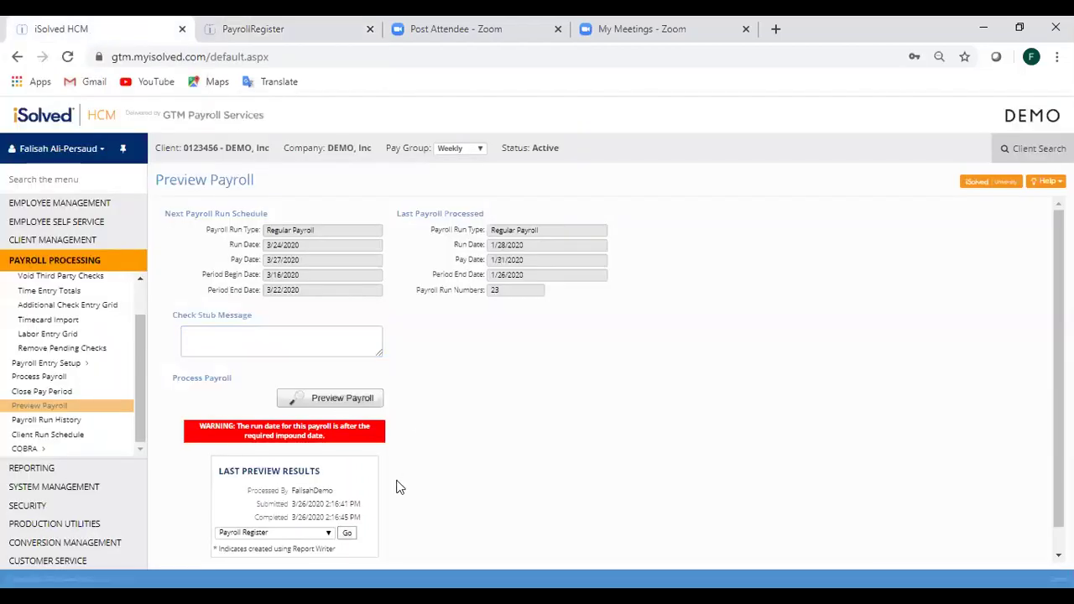
{"action": "scroll", "coordinate": [352, 482], "scroll_direction": "down", "scroll_amount": 1}
{"action": "left_click", "coordinate": [294, 506]}
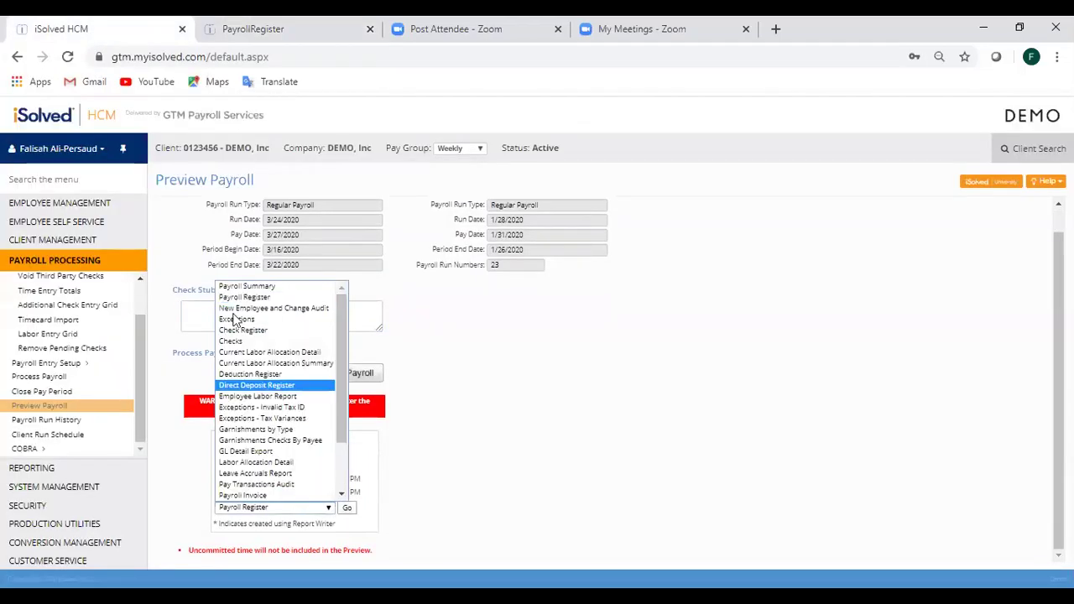
{"action": "left_click", "coordinate": [231, 287]}
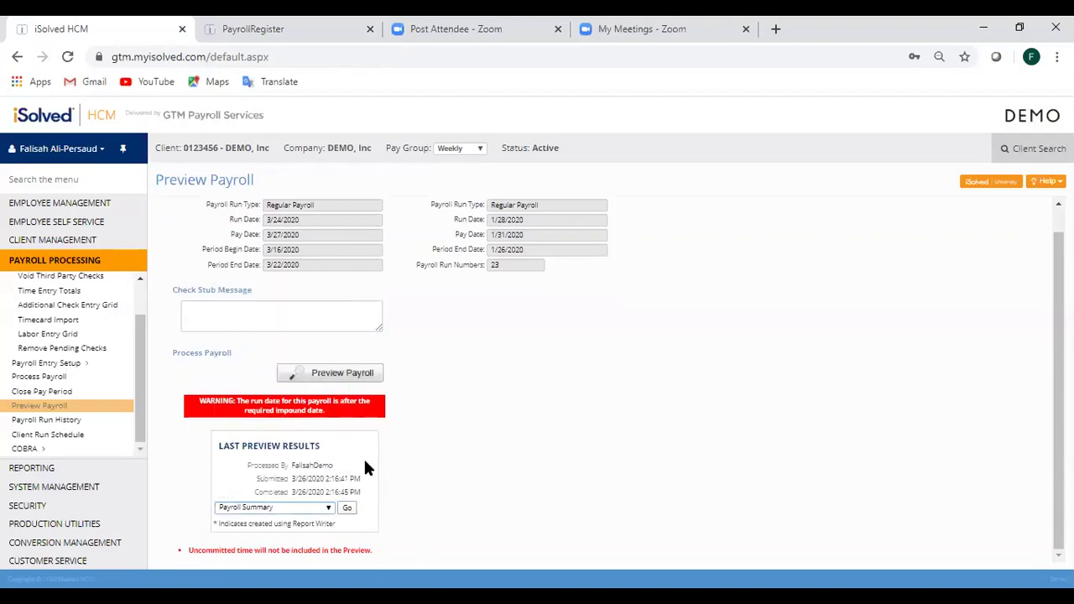
{"action": "left_click", "coordinate": [347, 509]}
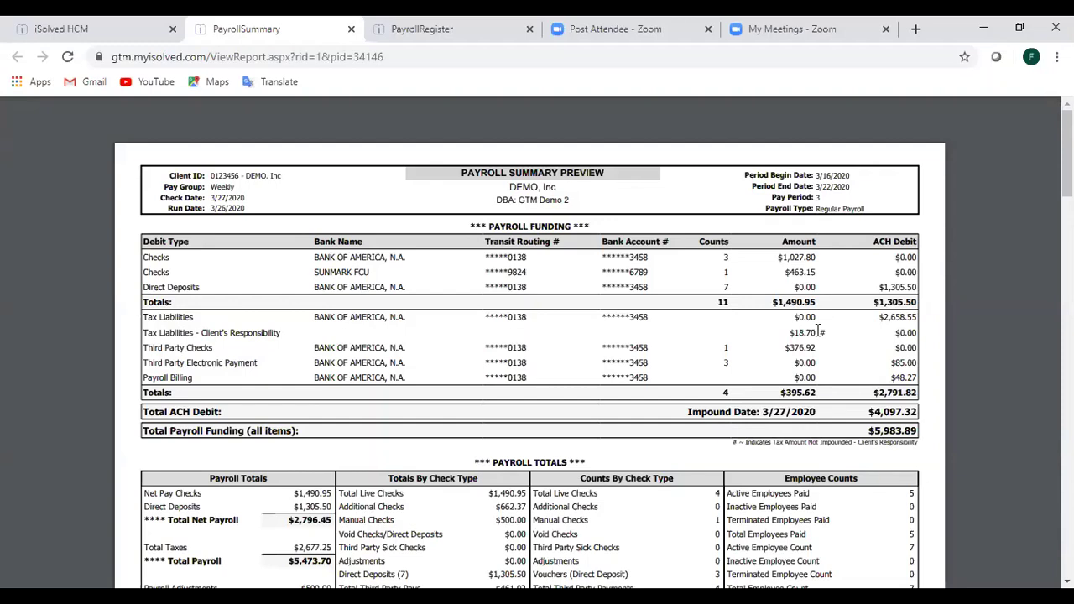
- Examine the Payroll Funding and Payroll Totals sections of the Payroll Summary, including third party checks, client-responsibility tax liabilities and total ACH debit
{"action": "scroll", "coordinate": [811, 308], "scroll_direction": "down", "scroll_amount": 1}
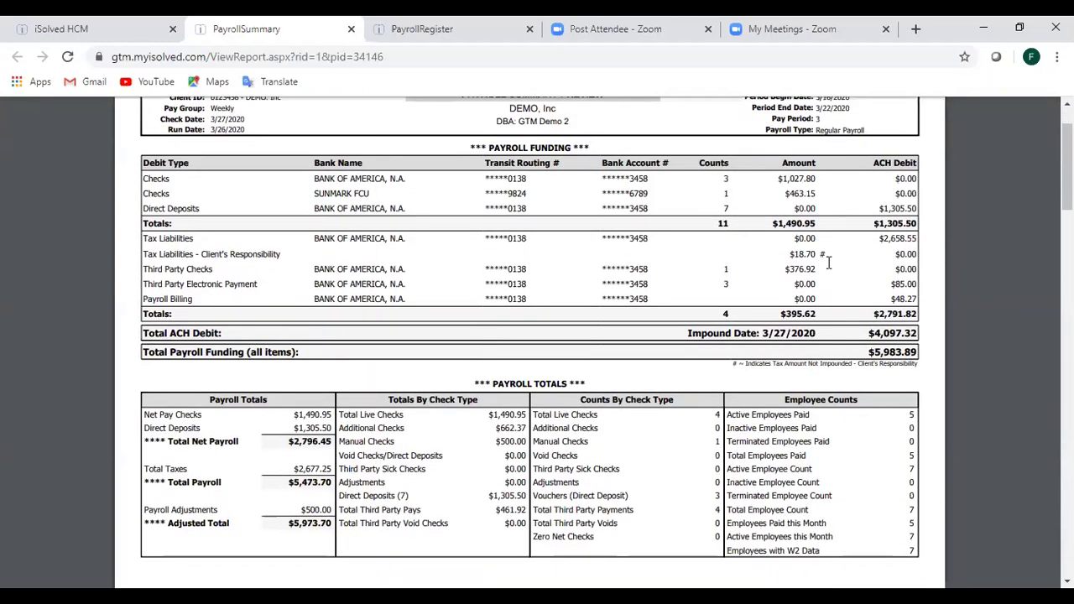
{"action": "mouse_move", "coordinate": [828, 262]}
{"action": "left_mouse_down"}
{"action": "mouse_move", "coordinate": [797, 268]}
{"action": "mouse_move", "coordinate": [816, 266]}
{"action": "left_mouse_up"}
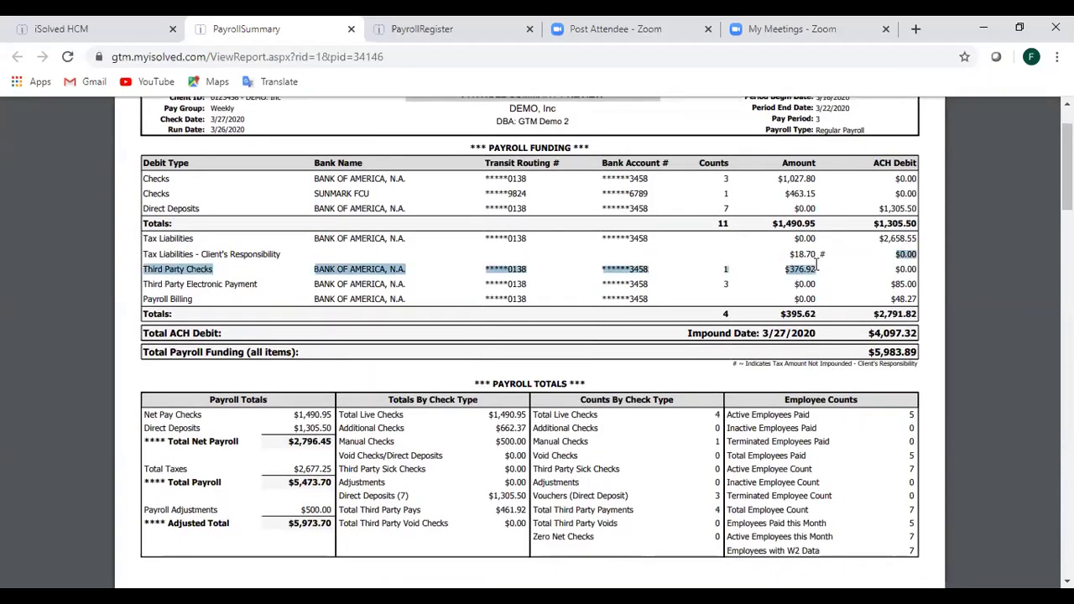
{"action": "left_click", "coordinate": [827, 269]}
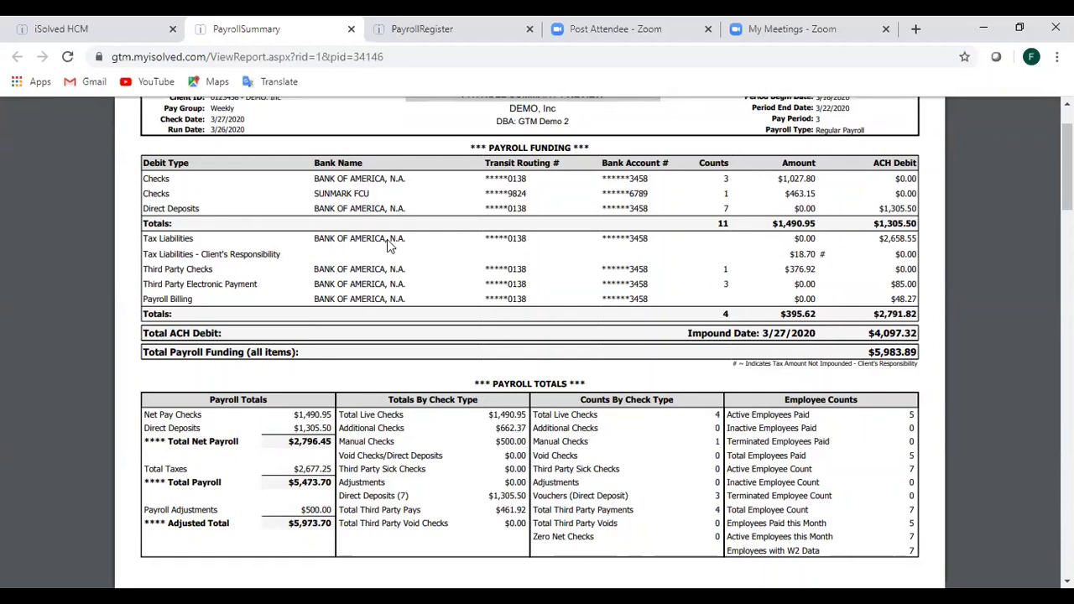
{"action": "scroll", "coordinate": [613, 367], "scroll_direction": "down", "scroll_amount": 1}
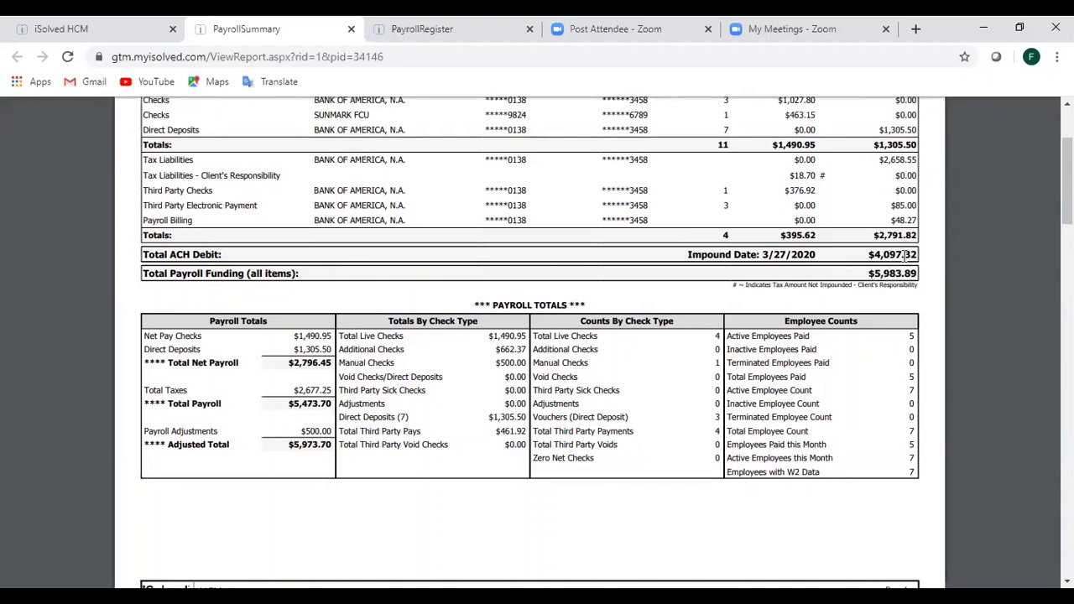
{"action": "scroll", "coordinate": [904, 256], "scroll_direction": "up", "scroll_amount": 1}
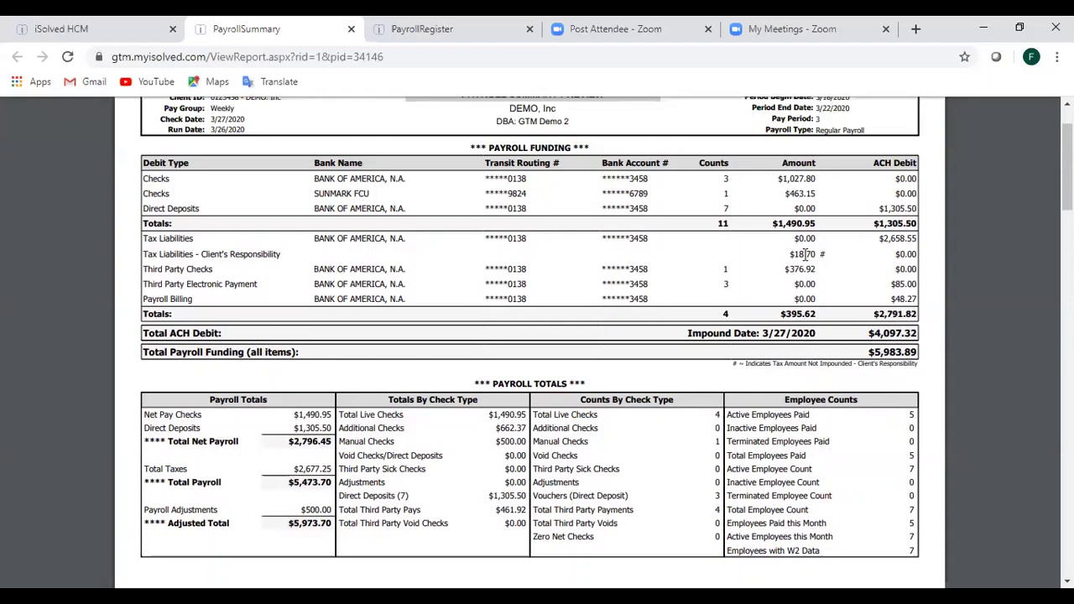
{"action": "scroll", "coordinate": [268, 405], "scroll_direction": "down", "scroll_amount": 1}
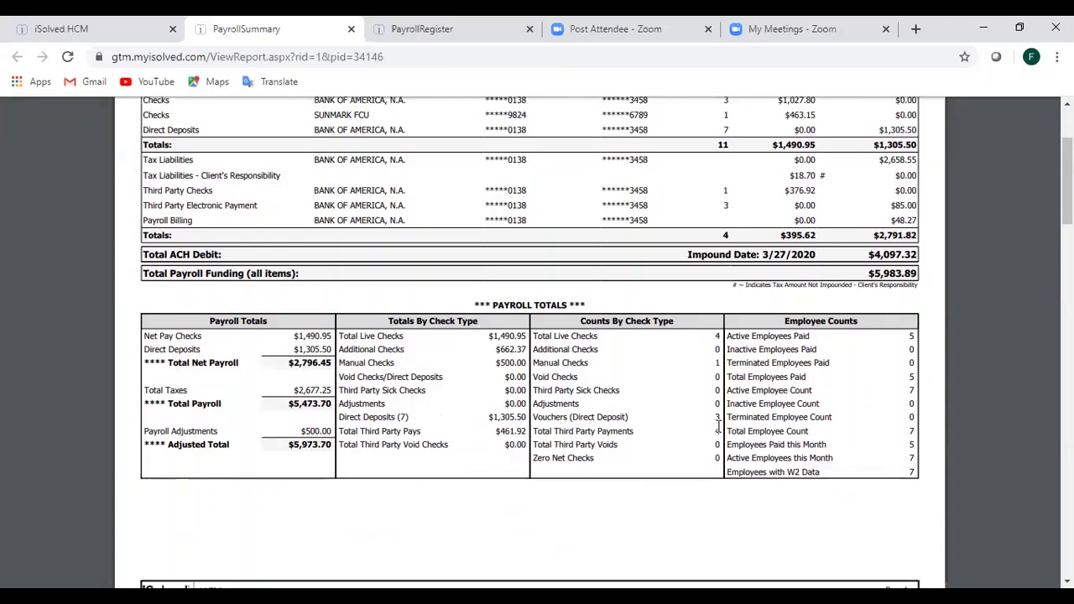
- Review the Payroll Summary's Payroll Taxes, Employer Tax Expense, Tax Agency Id's and Earnings & Deductions sections
{"action": "scroll", "coordinate": [599, 312], "scroll_direction": "down", "scroll_amount": 5}
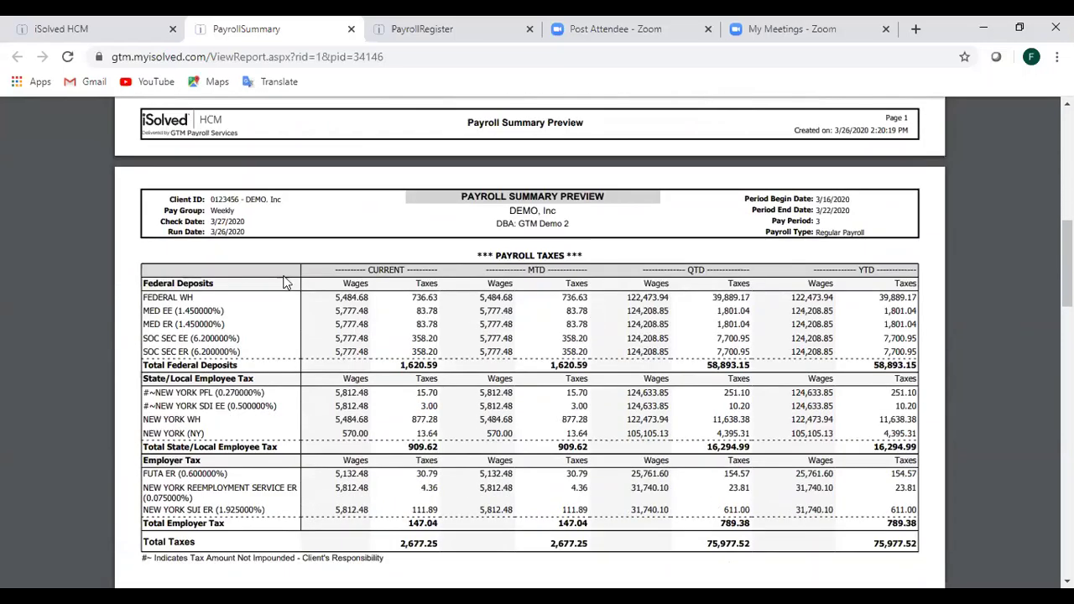
{"action": "scroll", "coordinate": [277, 277], "scroll_direction": "down", "scroll_amount": 1}
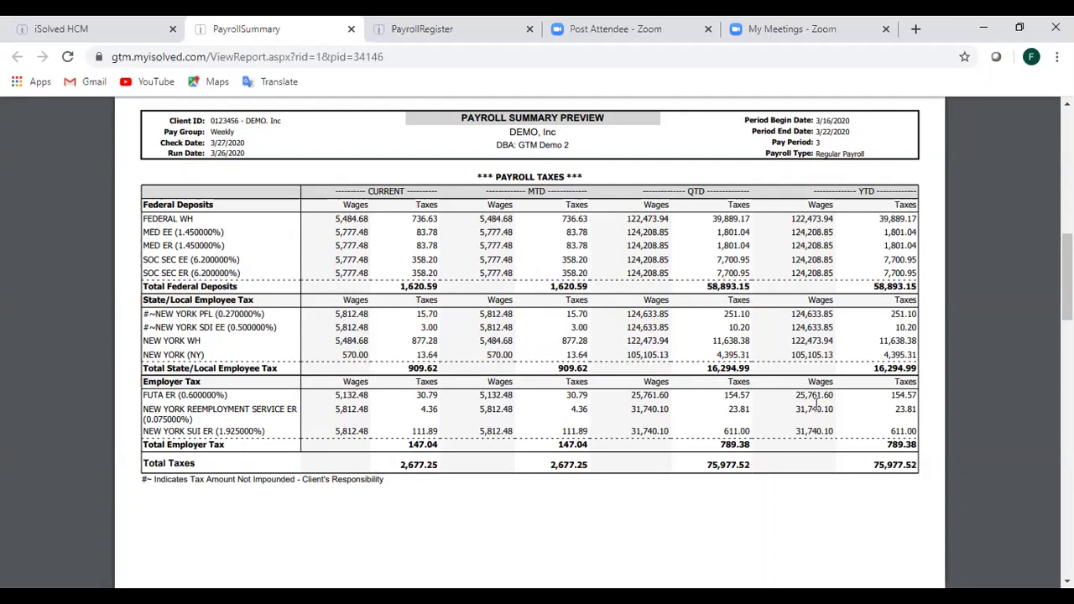
{"action": "scroll", "coordinate": [676, 388], "scroll_direction": "down", "scroll_amount": 1}
{"action": "scroll", "coordinate": [674, 388], "scroll_direction": "down", "scroll_amount": 5}
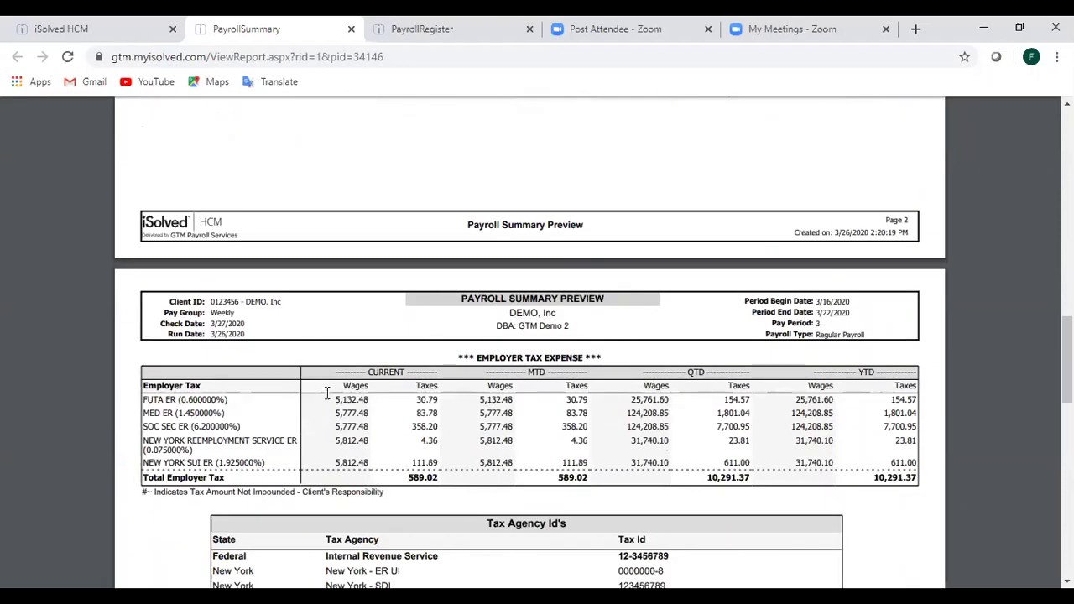
{"action": "scroll", "coordinate": [328, 390], "scroll_direction": "down", "scroll_amount": 1}
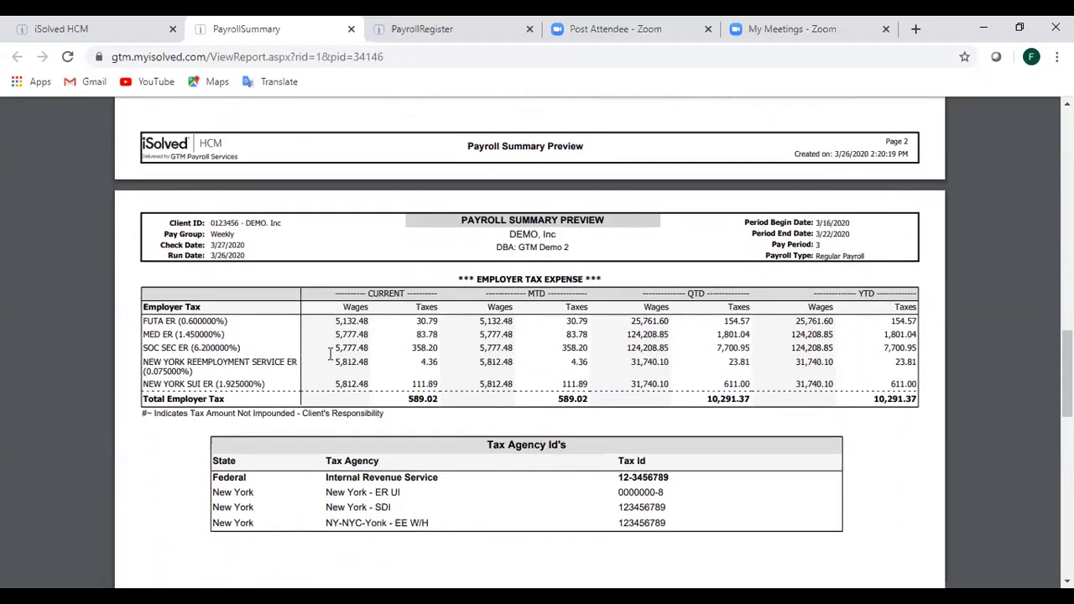
{"action": "scroll", "coordinate": [330, 354], "scroll_direction": "down", "scroll_amount": 1}
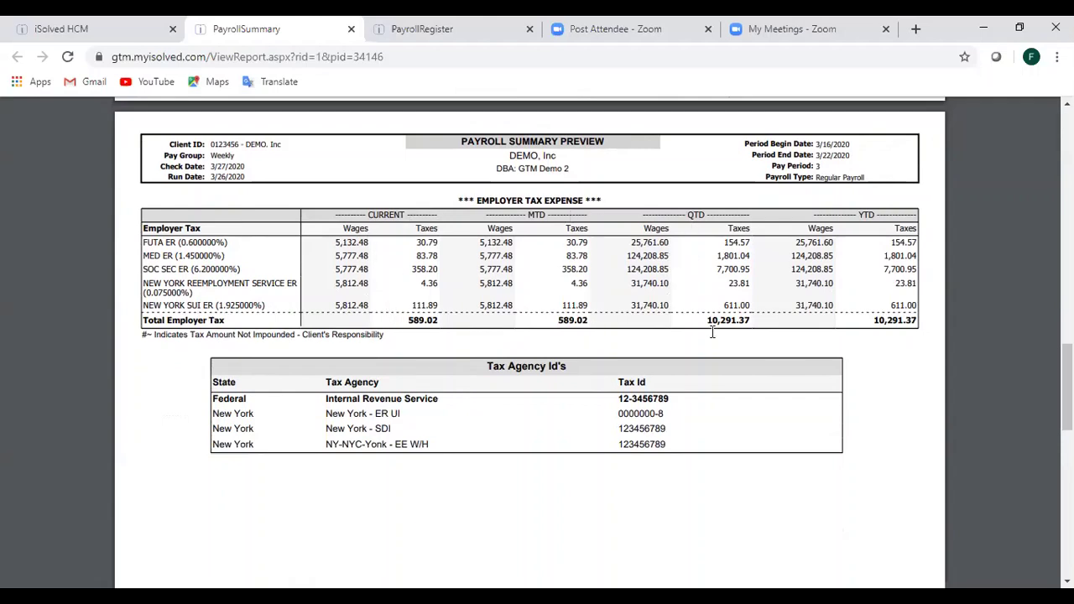
{"action": "scroll", "coordinate": [822, 278], "scroll_direction": "down", "scroll_amount": 7}
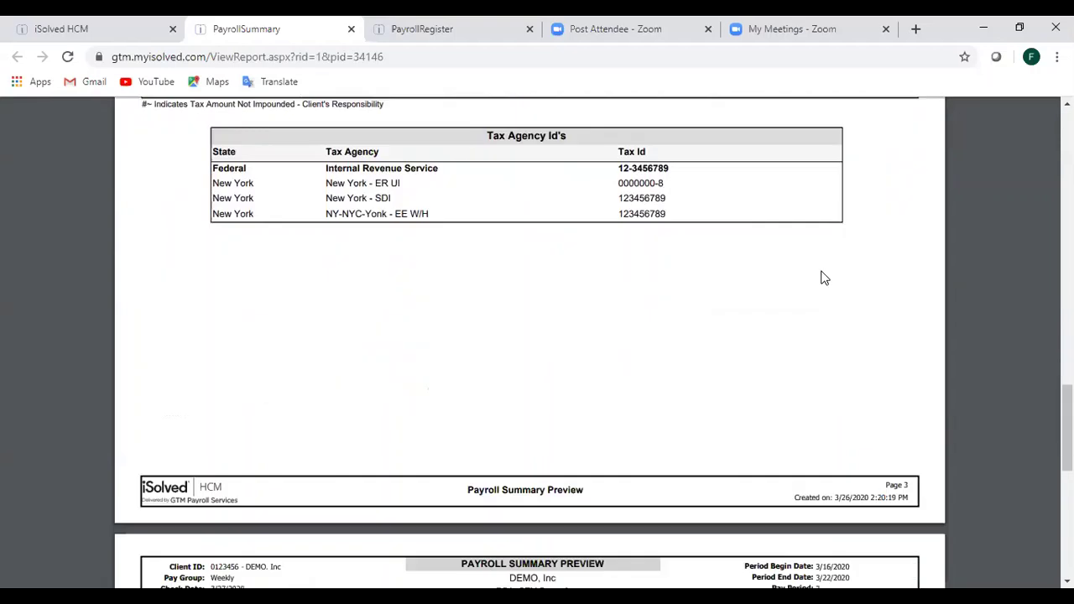
{"action": "scroll", "coordinate": [818, 270], "scroll_direction": "down", "scroll_amount": 1}
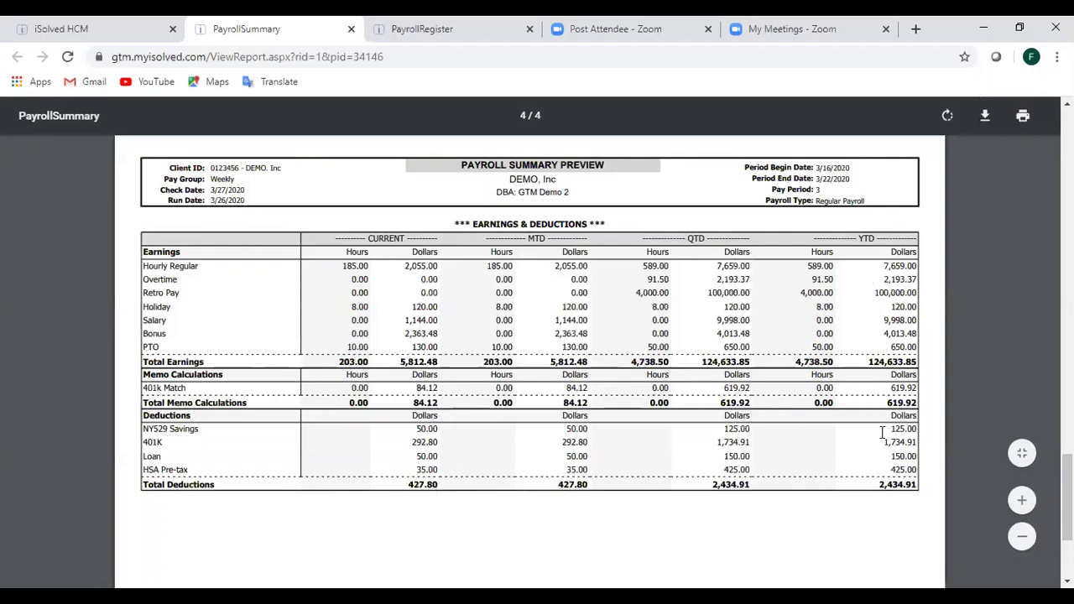
- Open the Time Entry Templates page in Payroll Entry Setup and look through the existing templates, including Bonus
{"action": "left_click", "coordinate": [67, 25]}
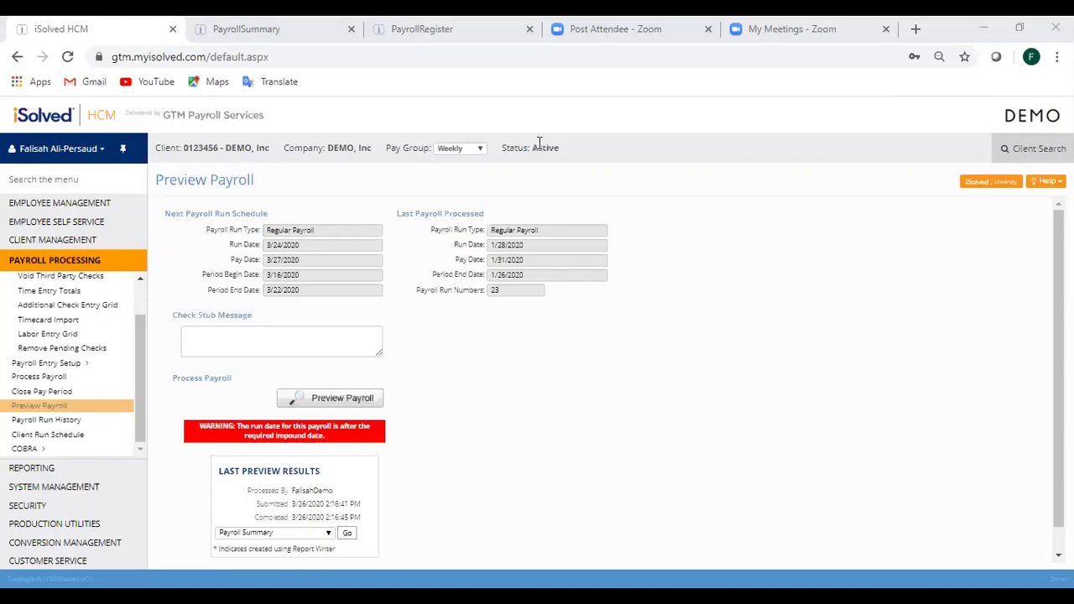
{"action": "left_click", "coordinate": [63, 367]}
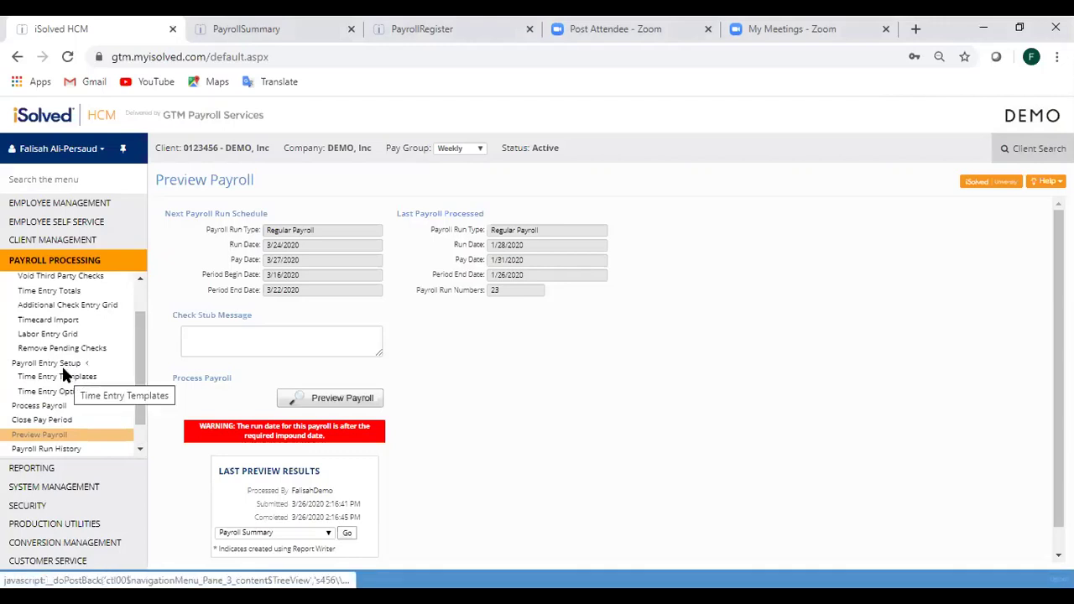
{"action": "scroll", "coordinate": [52, 304], "scroll_direction": "up", "scroll_amount": 1}
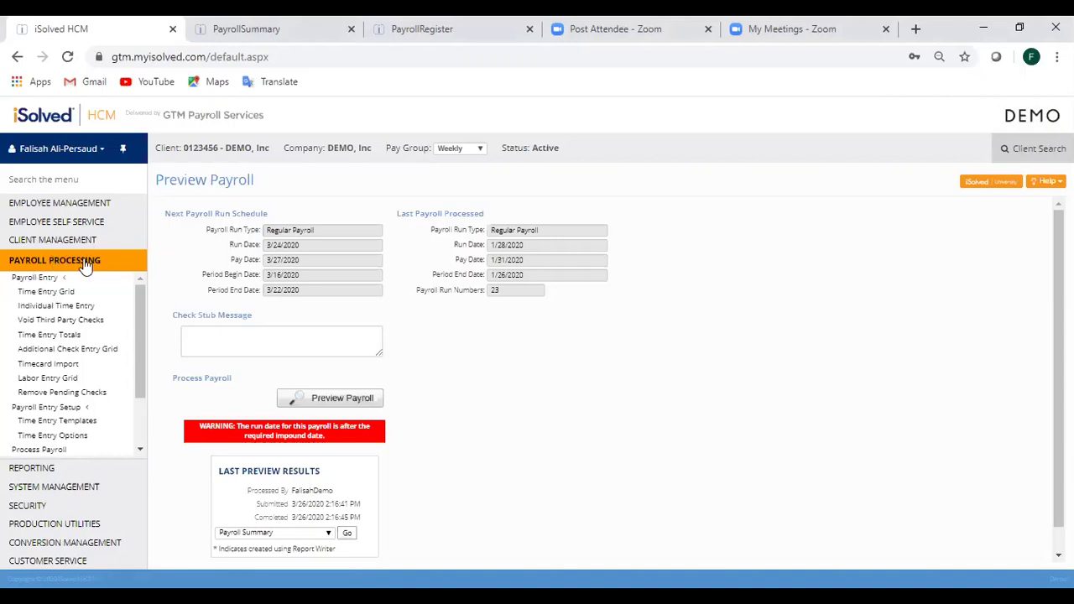
{"action": "left_click", "coordinate": [37, 420]}
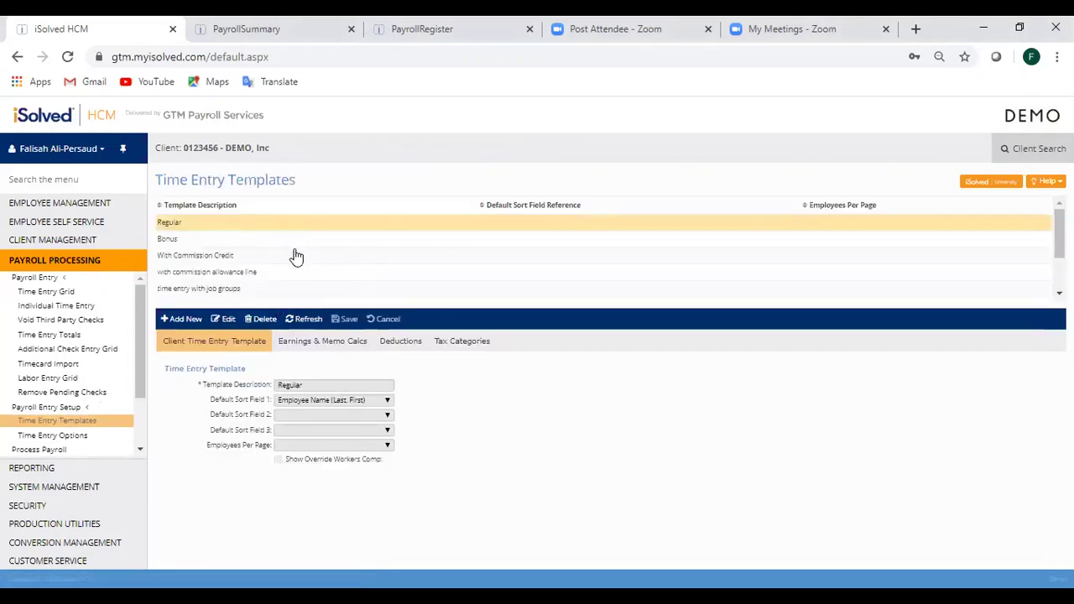
{"action": "left_click", "coordinate": [181, 239]}
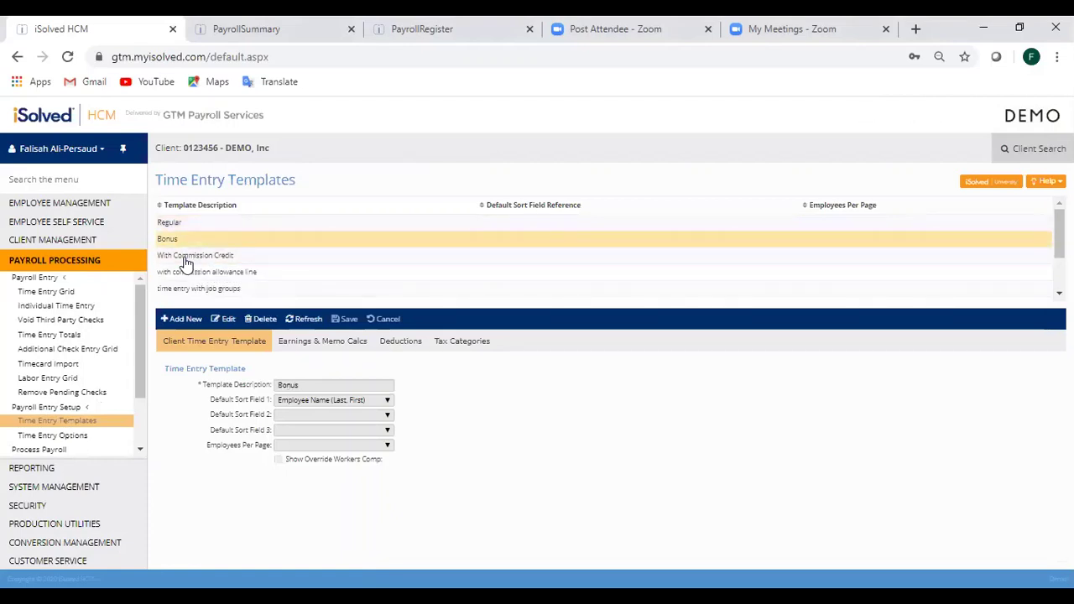
{"action": "scroll", "coordinate": [185, 261], "scroll_direction": "down", "scroll_amount": 2}
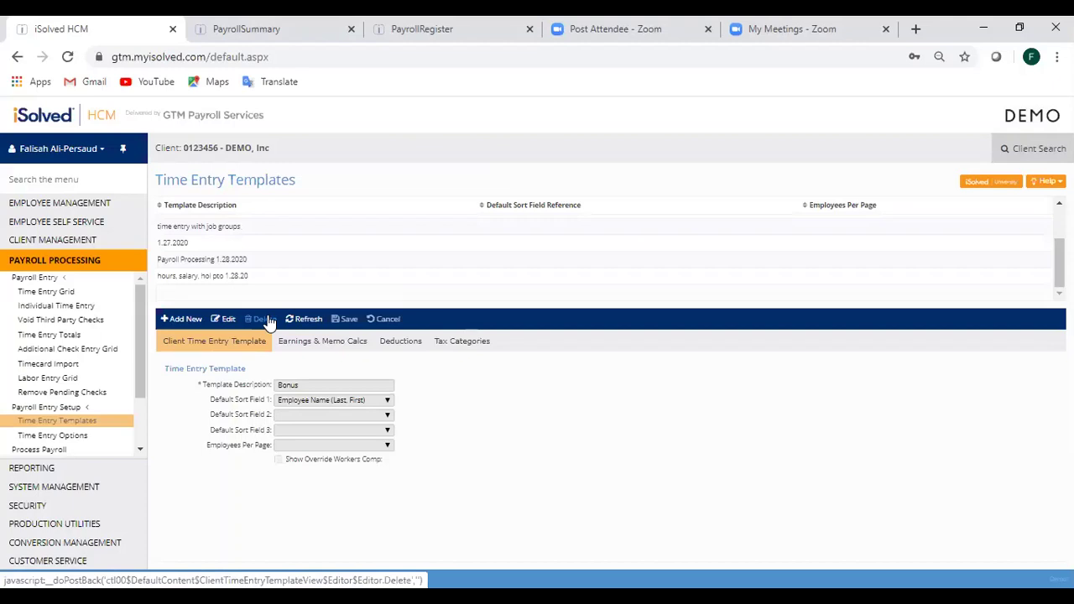
- Add and save a time entry template named with the administrator's first name plus "Template", sorted first by Employee Name (Last, First)
{"action": "left_click", "coordinate": [188, 325]}
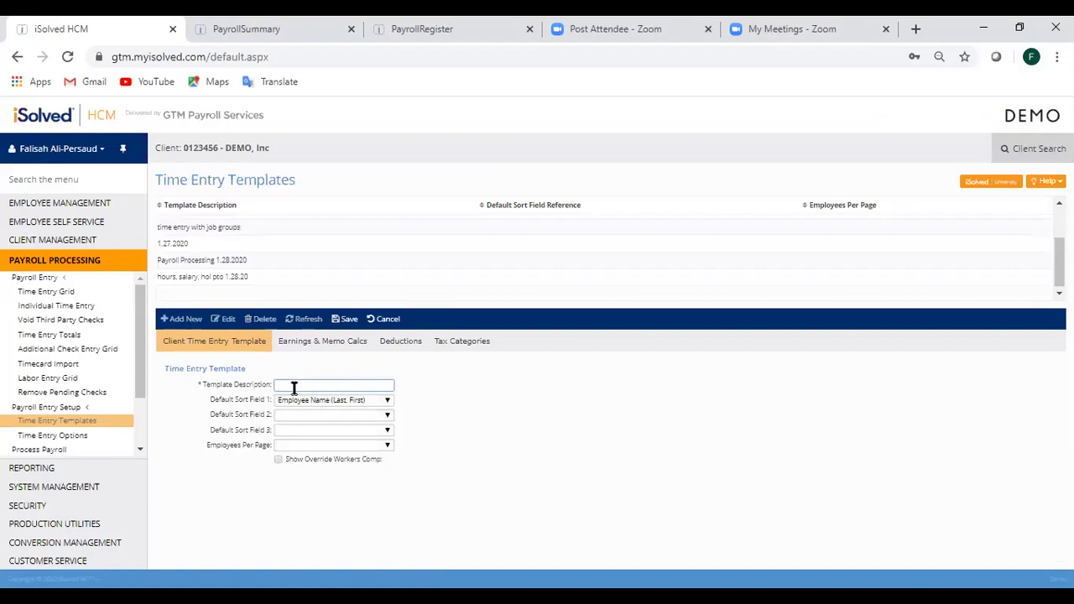
{"action": "type", "text": "Falisah'Template"}
{"action": "left_click", "coordinate": [303, 384]}
{"action": "key", "text": "BackSpace"}
{"action": "left_click", "coordinate": [374, 405]}
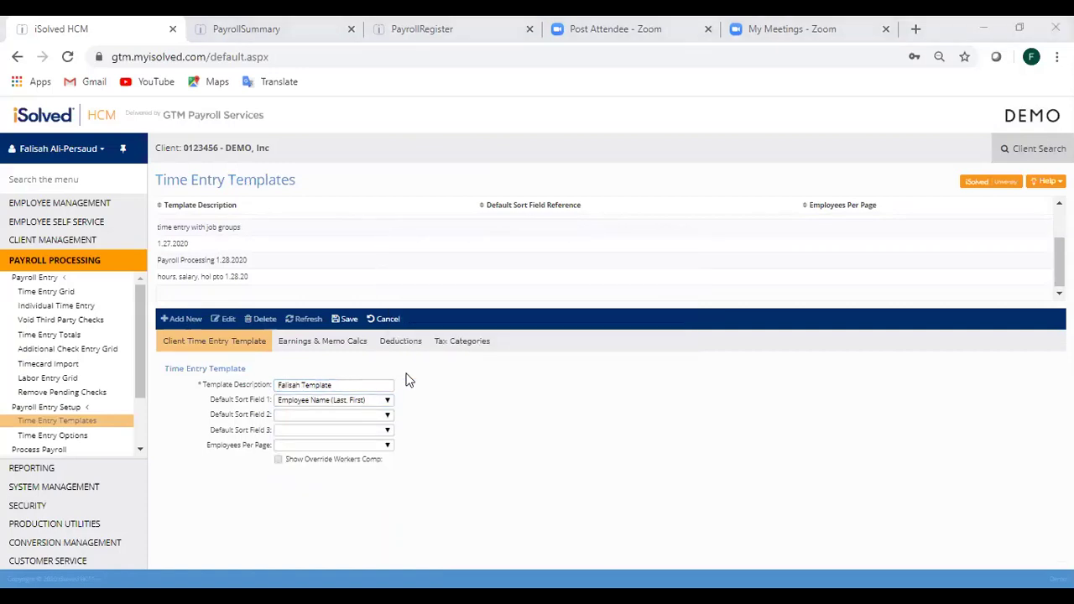
{"action": "left_click", "coordinate": [367, 403]}
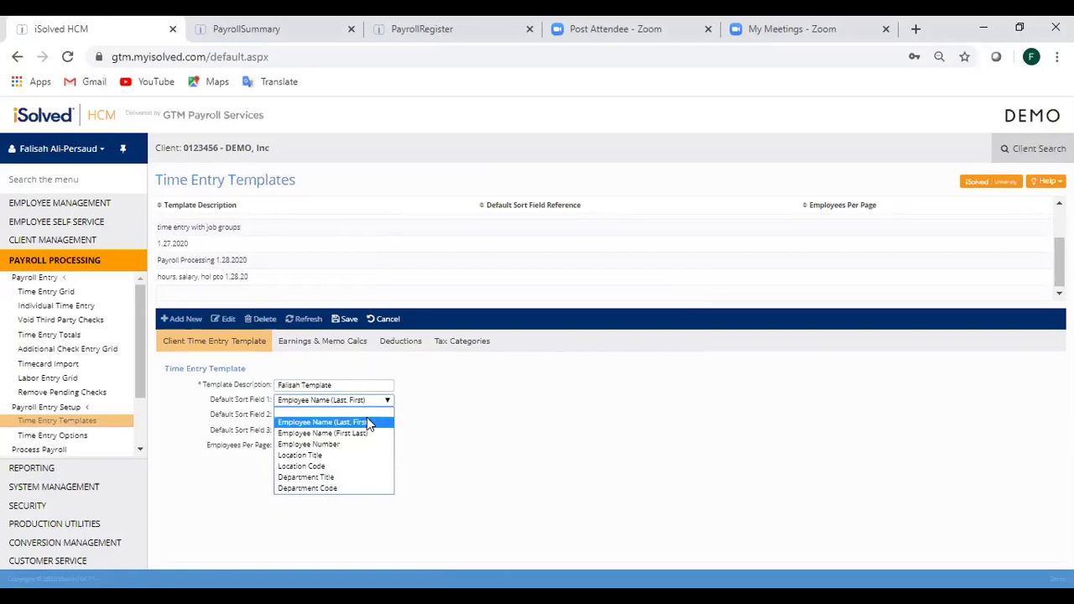
{"action": "left_click", "coordinate": [364, 423]}
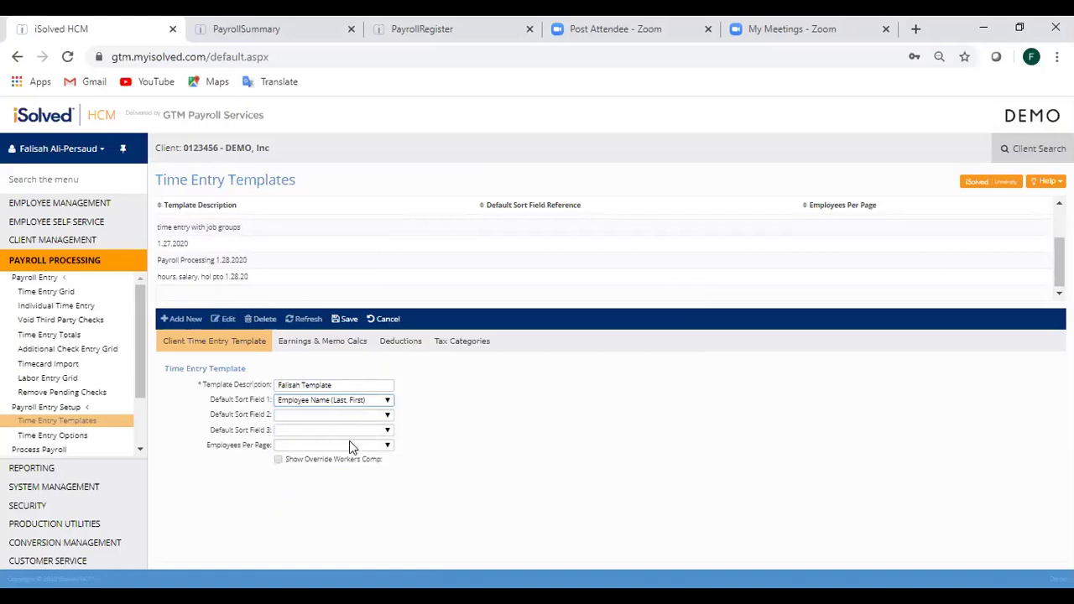
{"action": "left_click", "coordinate": [349, 319]}
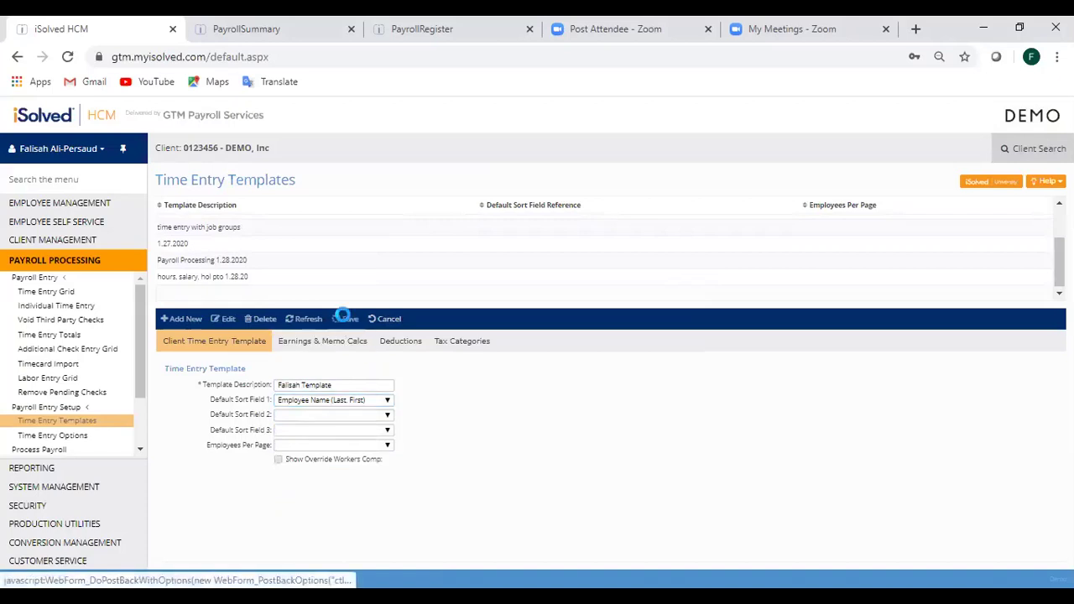
- Make the new template's Earnings & Memo Calcs editable and include Hourly Regular at display order 1, showing hours
{"action": "left_click", "coordinate": [288, 354]}
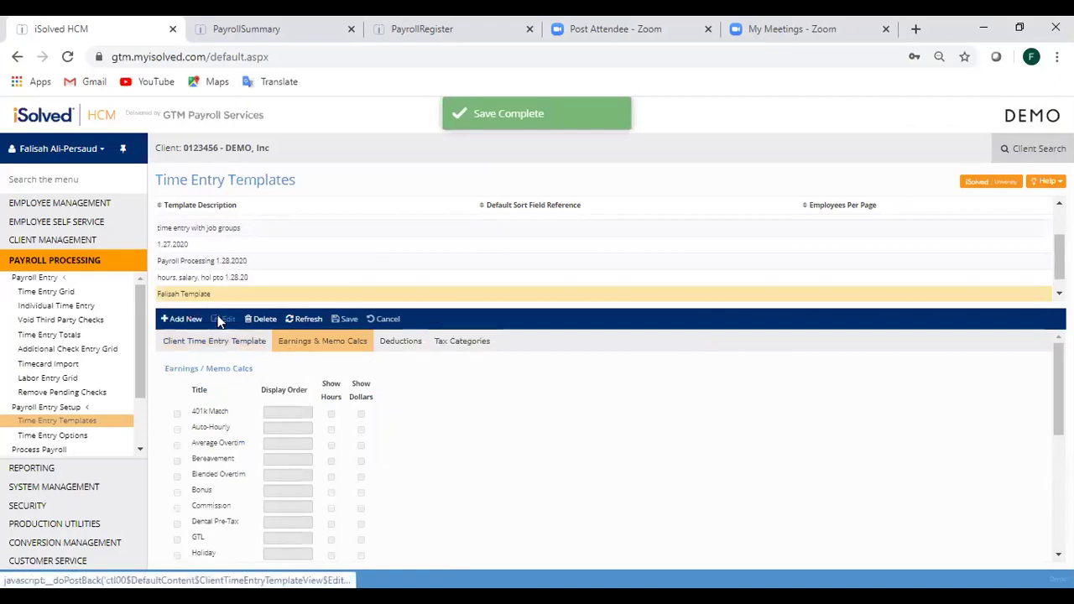
{"action": "scroll", "coordinate": [292, 462], "scroll_direction": "down", "scroll_amount": 1}
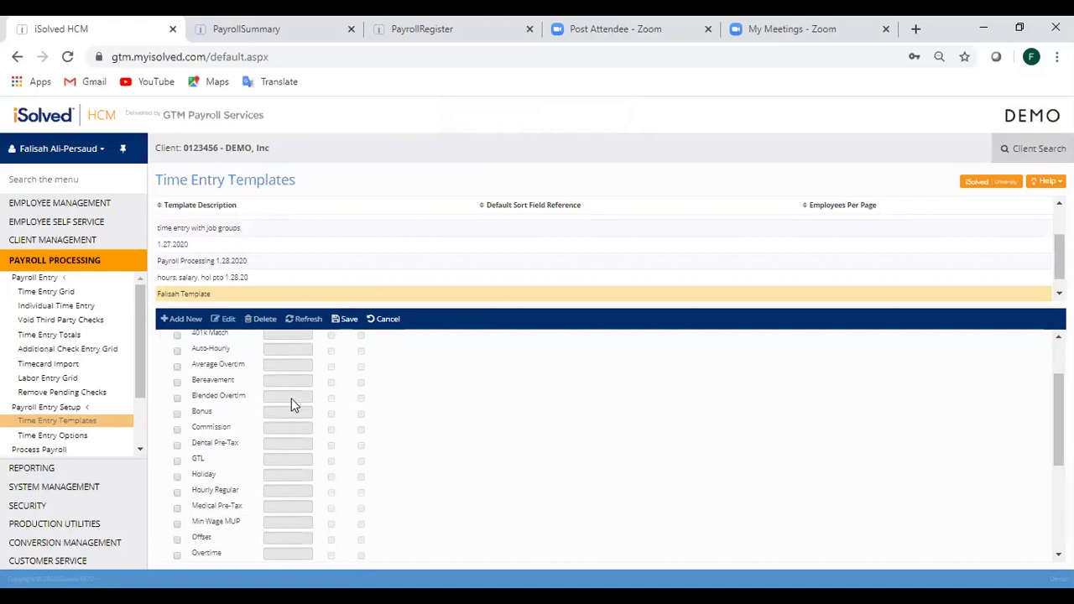
{"action": "scroll", "coordinate": [341, 426], "scroll_direction": "up", "scroll_amount": 1}
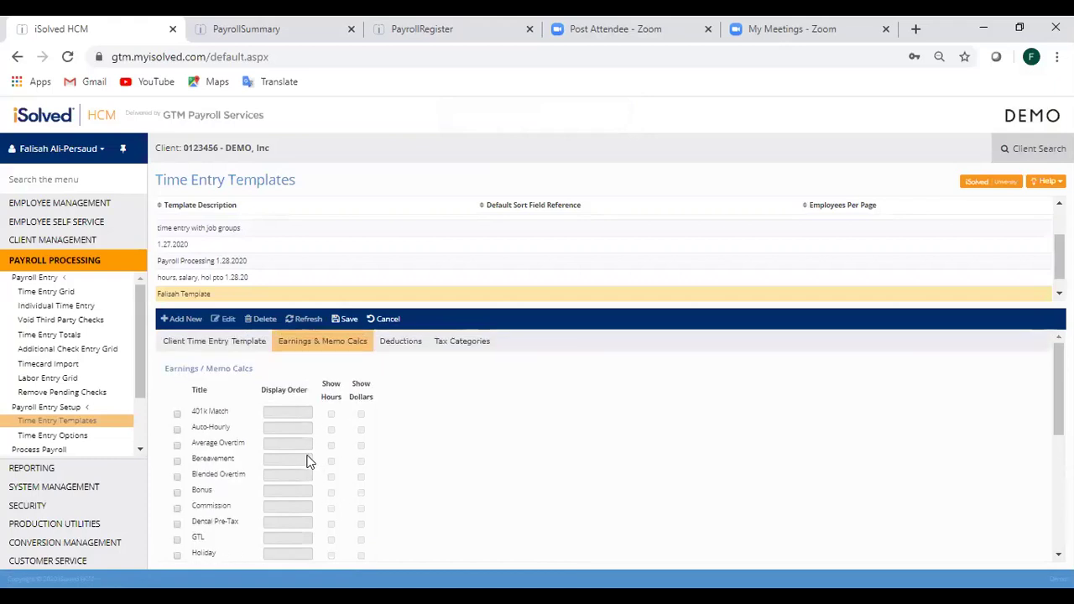
{"action": "scroll", "coordinate": [307, 458], "scroll_direction": "down", "scroll_amount": 1}
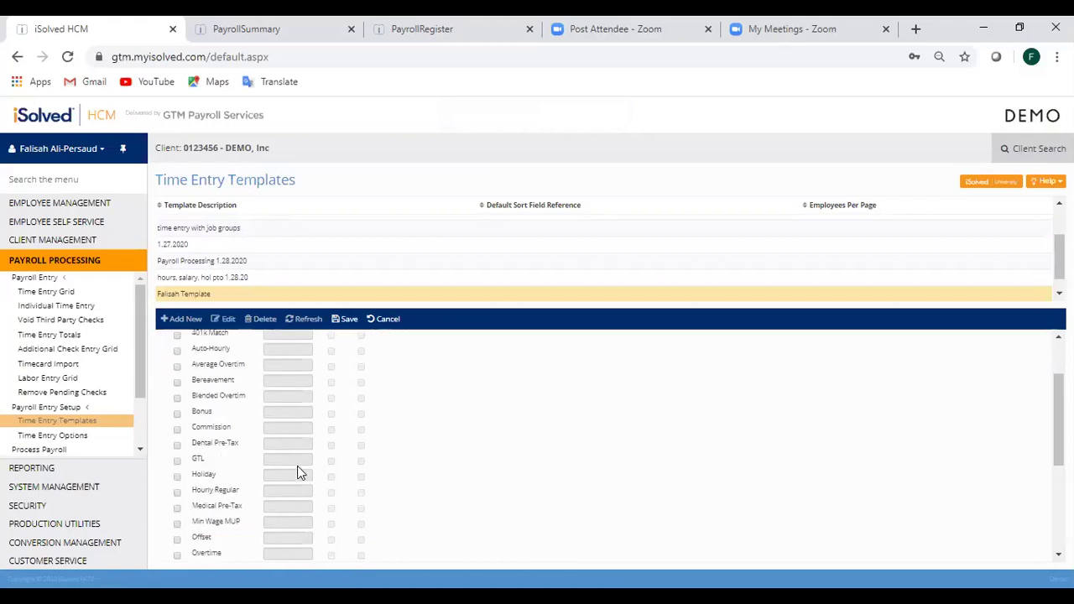
{"action": "left_click", "coordinate": [174, 494]}
{"action": "scroll", "coordinate": [369, 458], "scroll_direction": "up", "scroll_amount": 1}
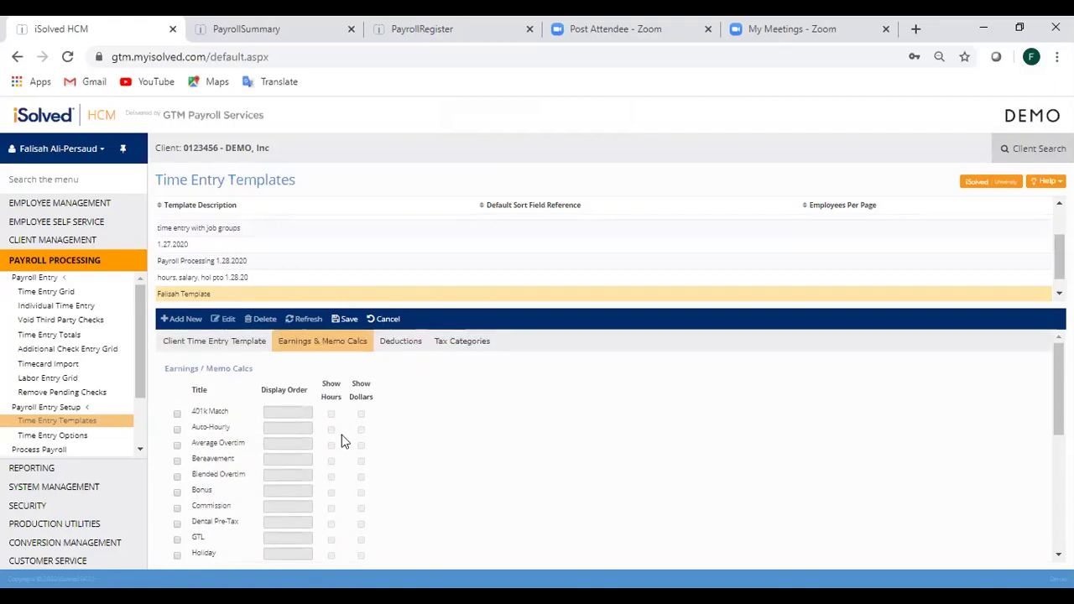
{"action": "scroll", "coordinate": [293, 496], "scroll_direction": "down", "scroll_amount": 1}
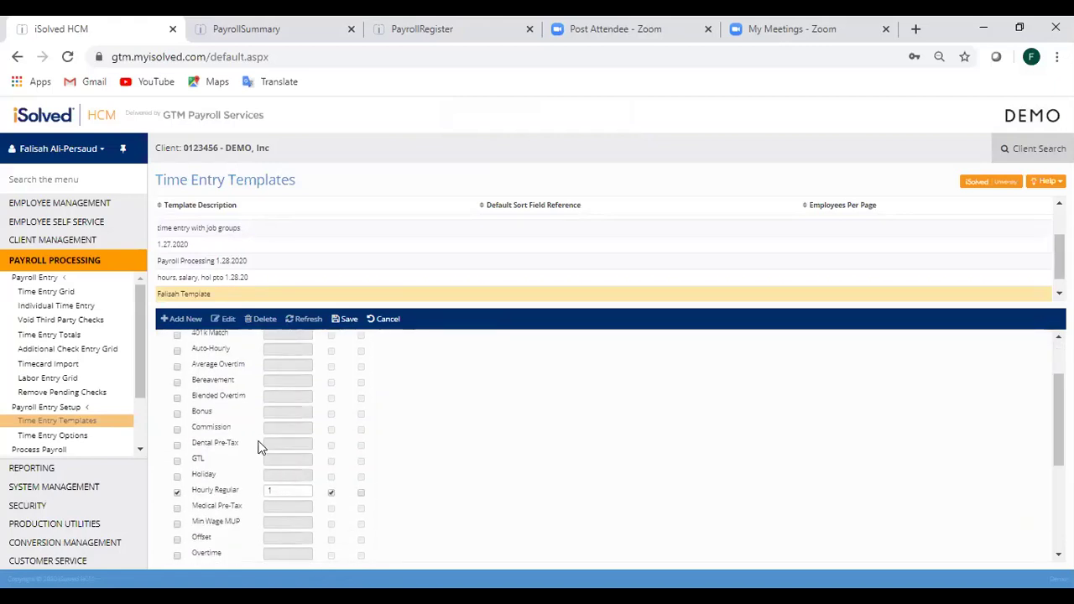
- Include Overtime, Personal, PTO and Vacation in the template as display orders 2 to 5, showing hours
{"action": "scroll", "coordinate": [198, 475], "scroll_direction": "down", "scroll_amount": 1}
{"action": "left_click", "coordinate": [177, 476]}
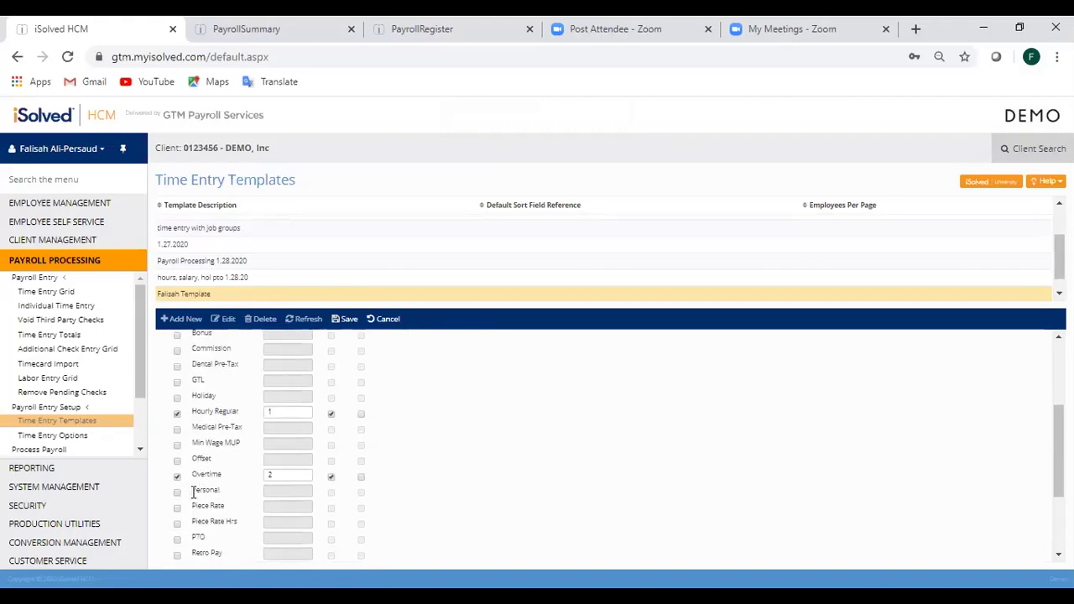
{"action": "left_click", "coordinate": [177, 491]}
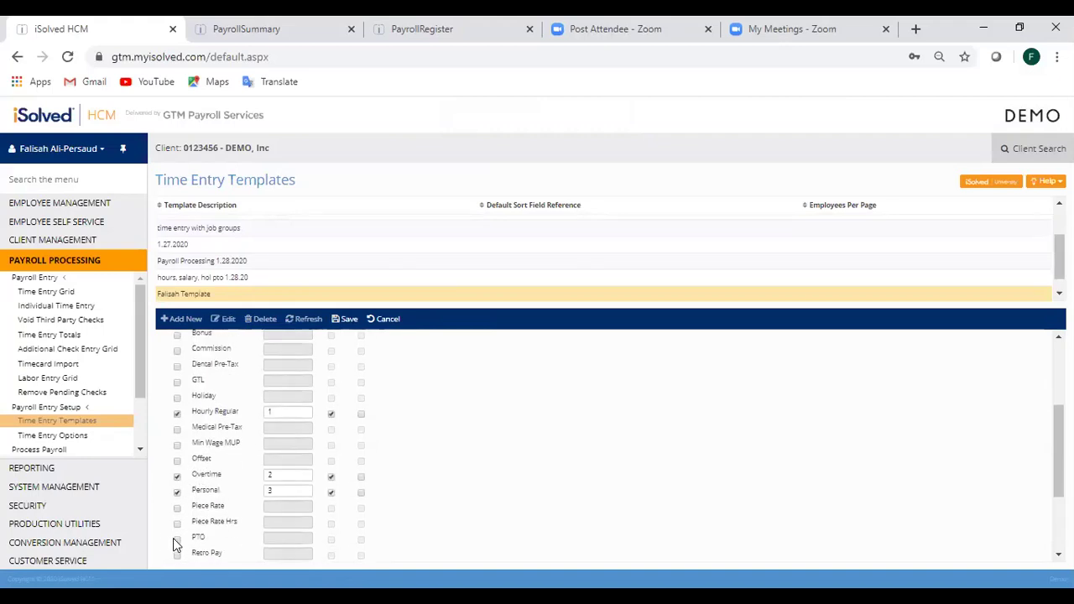
{"action": "left_click", "coordinate": [177, 538]}
{"action": "scroll", "coordinate": [291, 498], "scroll_direction": "down", "scroll_amount": 1}
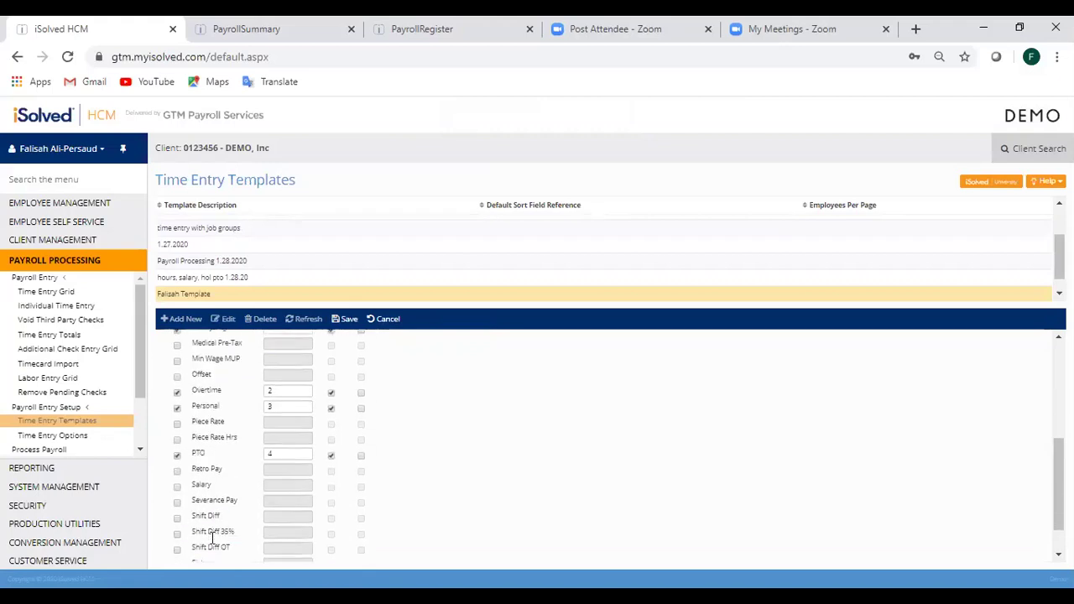
{"action": "scroll", "coordinate": [212, 537], "scroll_direction": "down", "scroll_amount": 1}
{"action": "left_click", "coordinate": [177, 535]}
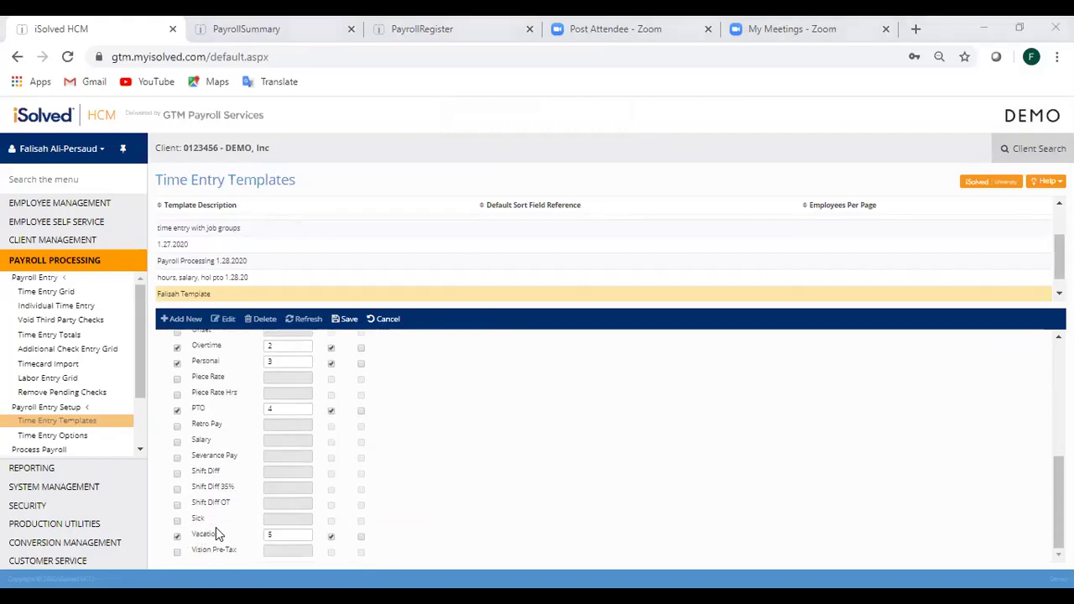
- Include Sick at display order 6, showing hours, and save the template's earnings
{"action": "left_click", "coordinate": [402, 533]}
{"action": "scroll", "coordinate": [378, 525], "scroll_direction": "up", "scroll_amount": 3}
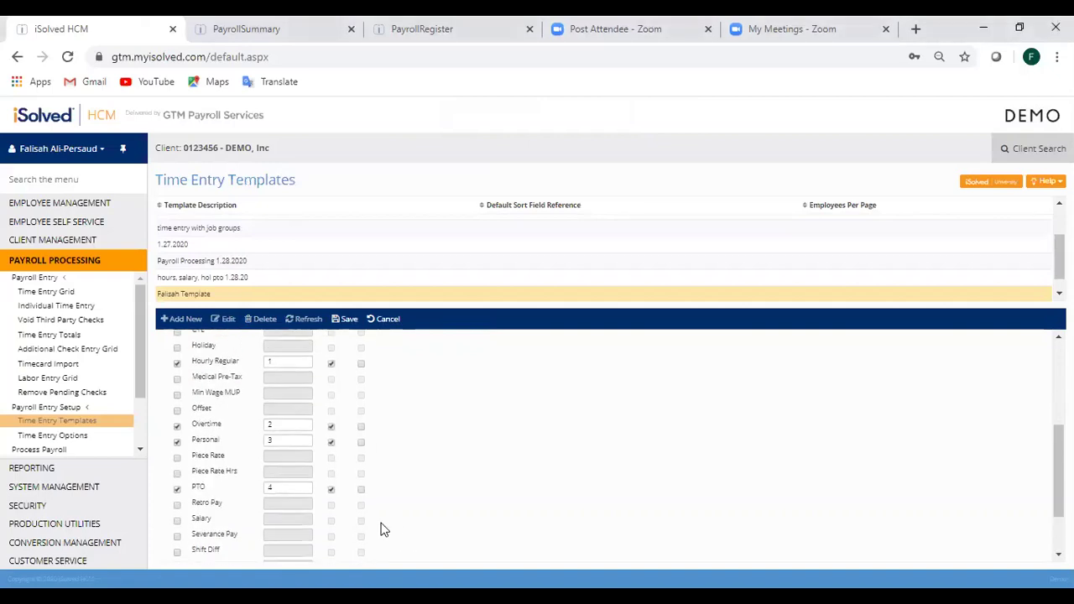
{"action": "scroll", "coordinate": [378, 527], "scroll_direction": "up", "scroll_amount": 2}
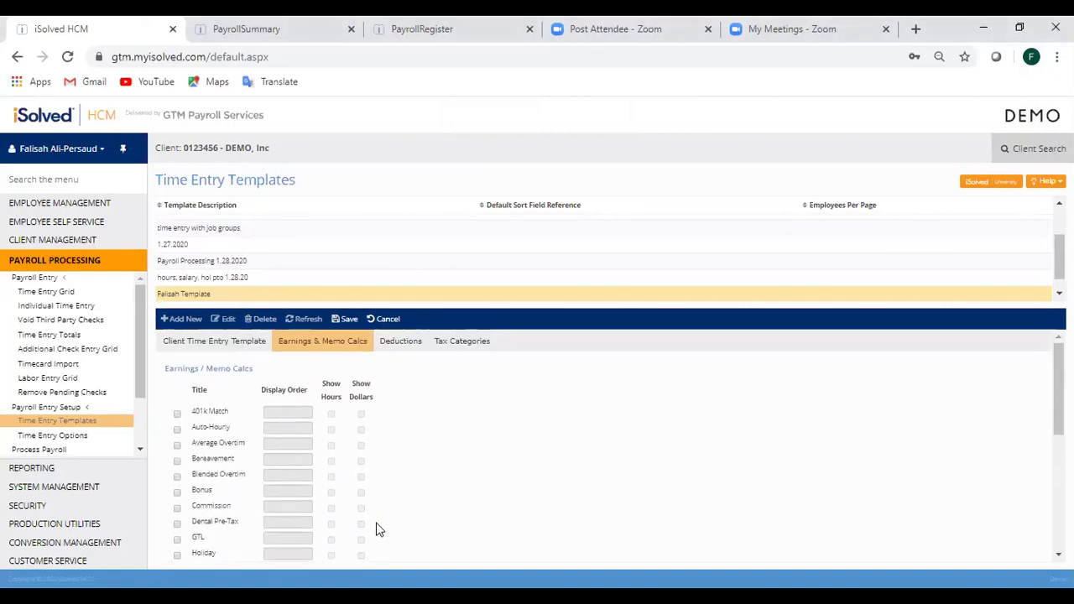
{"action": "left_click", "coordinate": [349, 326]}
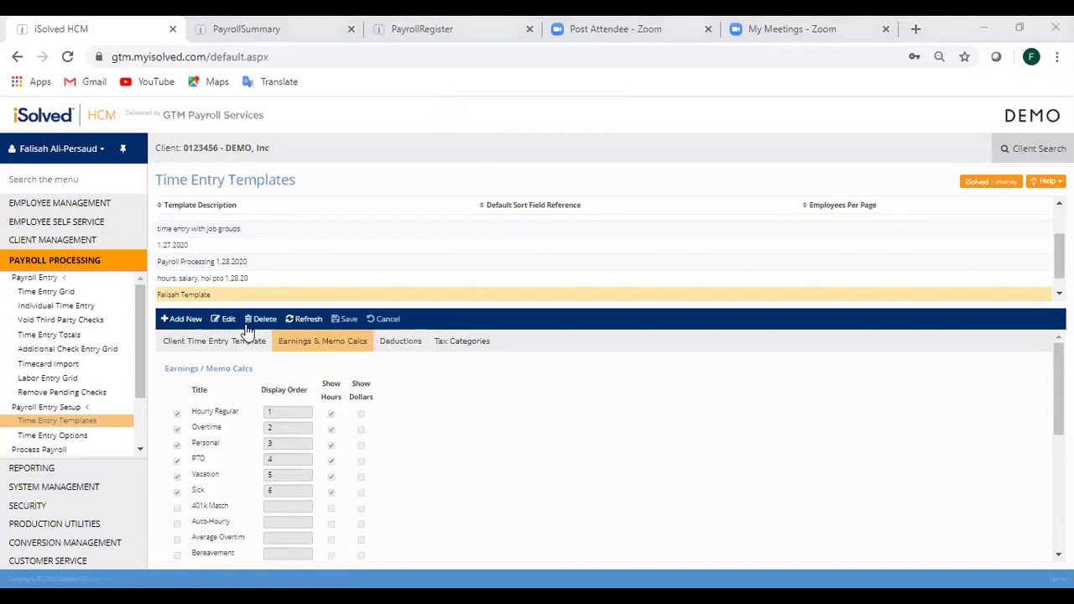
- Add another time entry template and set its description to Bonus
{"action": "left_click", "coordinate": [185, 320]}
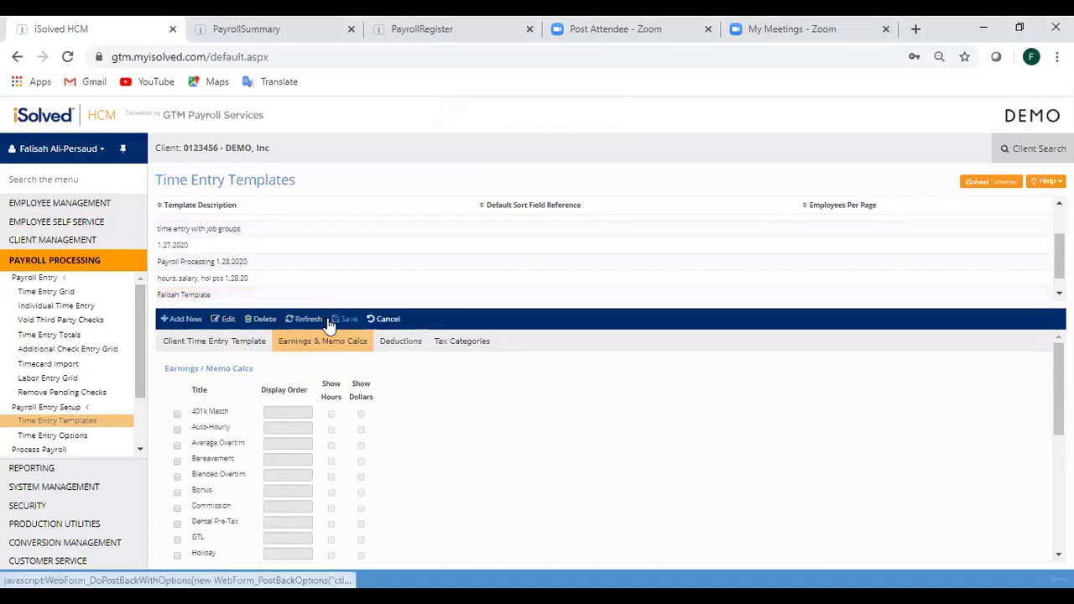
{"action": "left_click", "coordinate": [266, 351]}
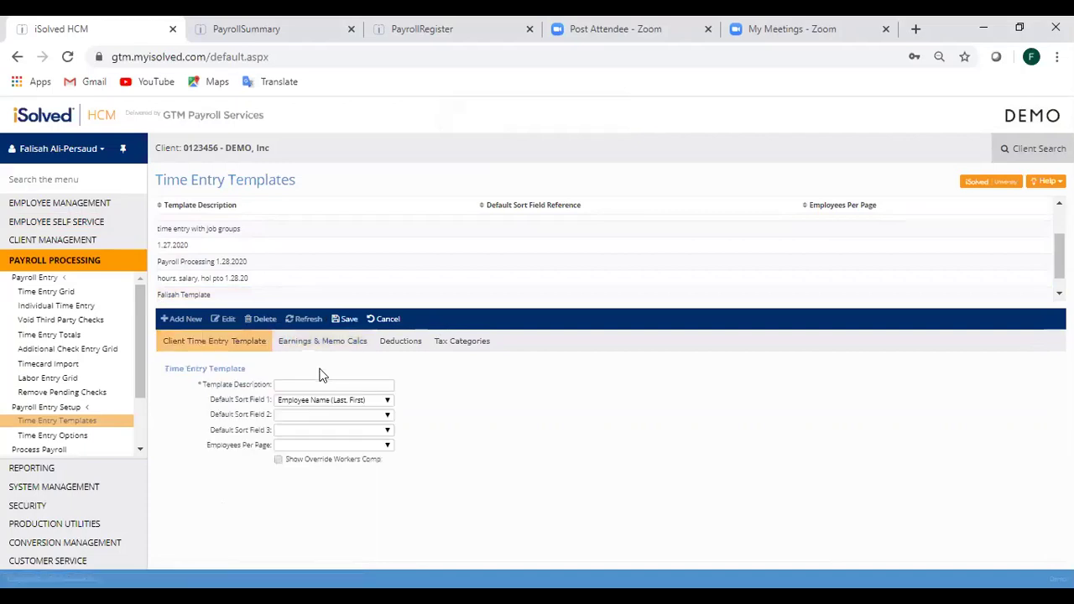
{"action": "left_click", "coordinate": [319, 385]}
{"action": "type", "text": "Bonus"}
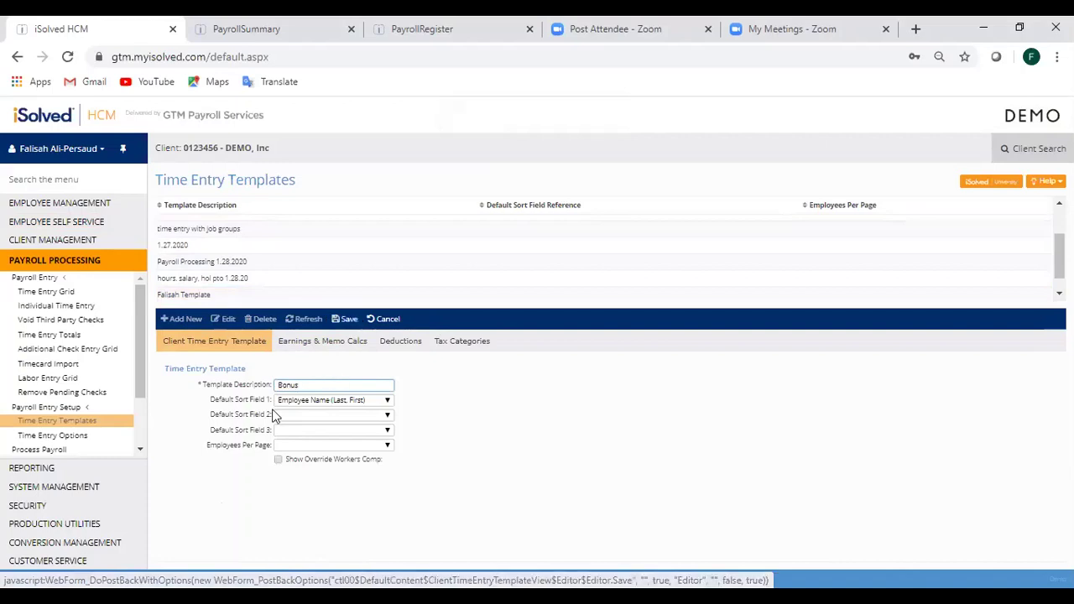
- Include the Bonus earning in the Bonus template at display order 1, showing dollars, and save the template
{"action": "left_click", "coordinate": [316, 351]}
{"action": "scroll", "coordinate": [199, 486], "scroll_direction": "down", "scroll_amount": 2}
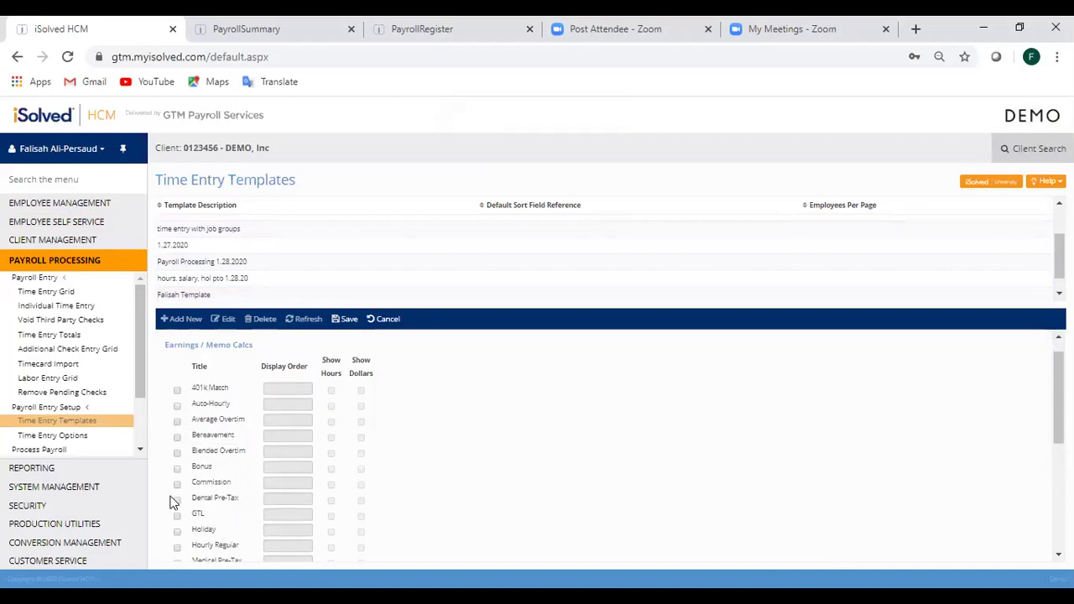
{"action": "left_click", "coordinate": [183, 413]}
{"action": "scroll", "coordinate": [411, 410], "scroll_direction": "up", "scroll_amount": 2}
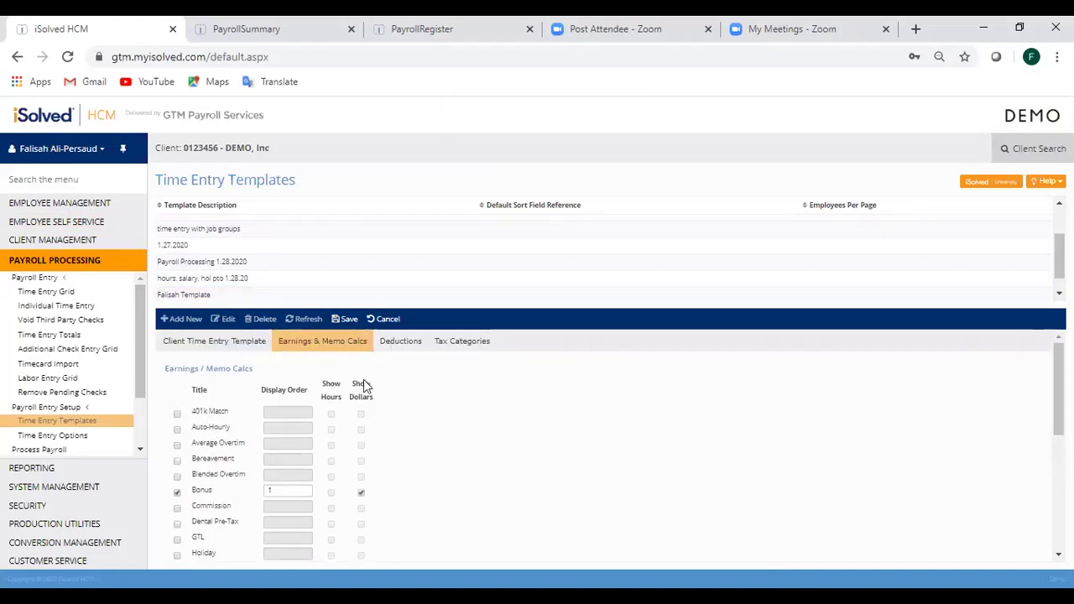
{"action": "left_click", "coordinate": [346, 322]}
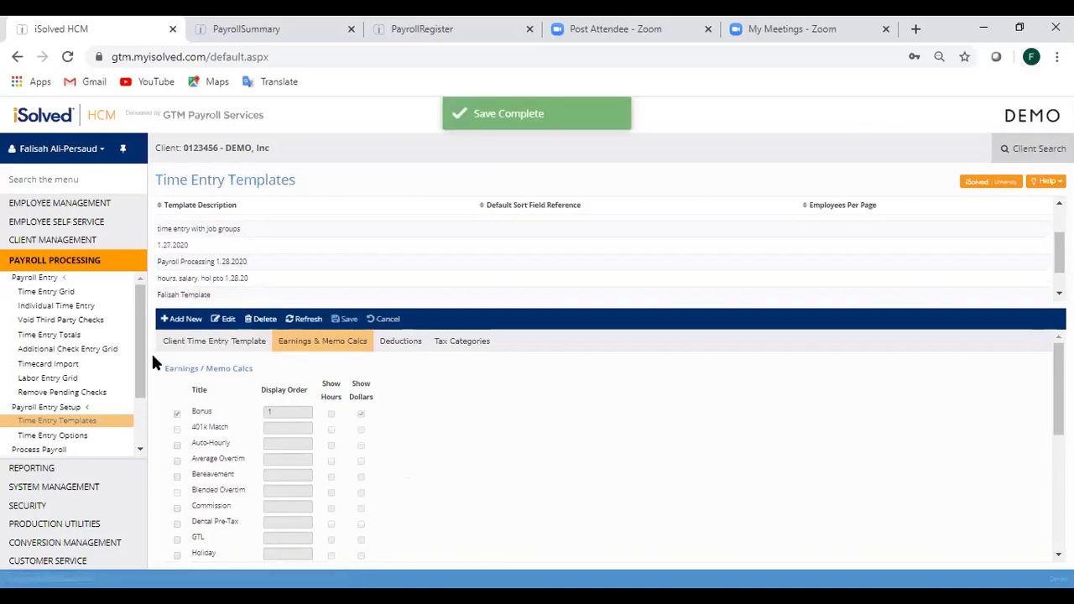
- In Time Entry Options, set the Time Entry Template to the one named after the administrator and save
{"action": "left_click", "coordinate": [70, 436]}
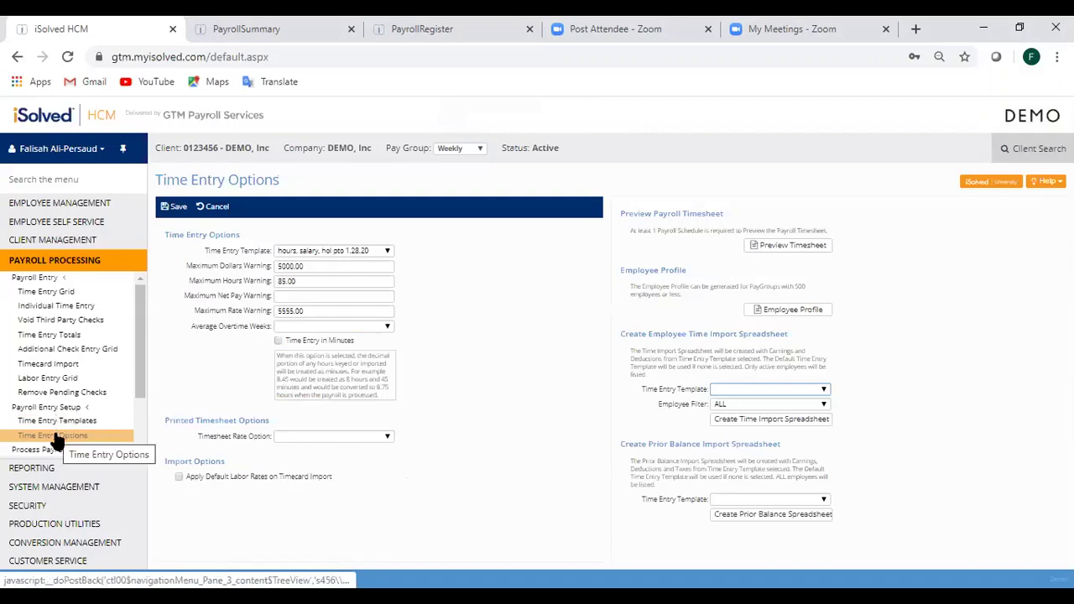
{"action": "left_click", "coordinate": [367, 251]}
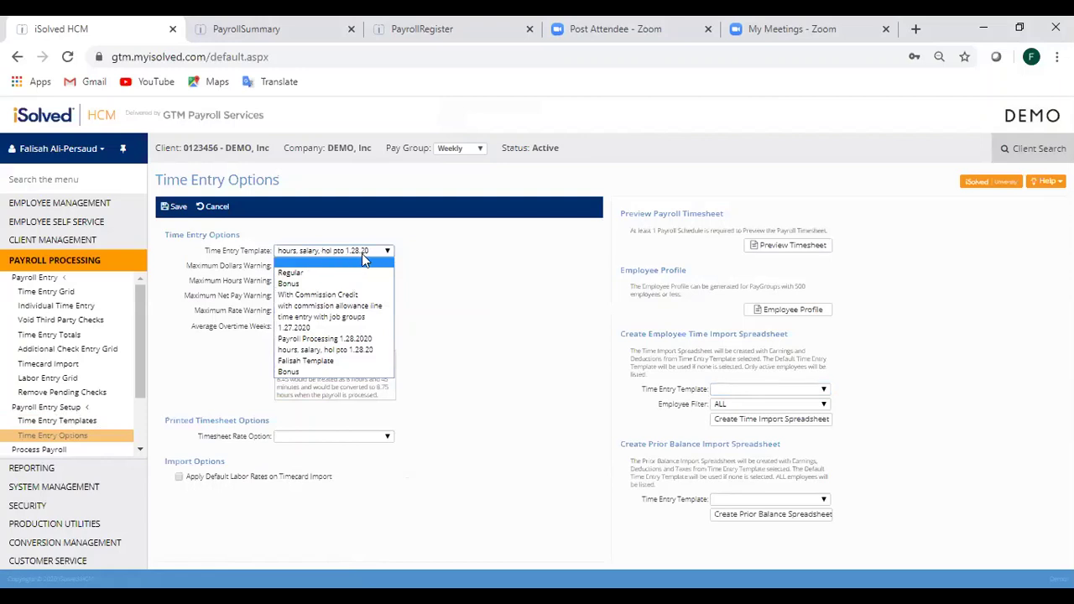
{"action": "left_click", "coordinate": [326, 360]}
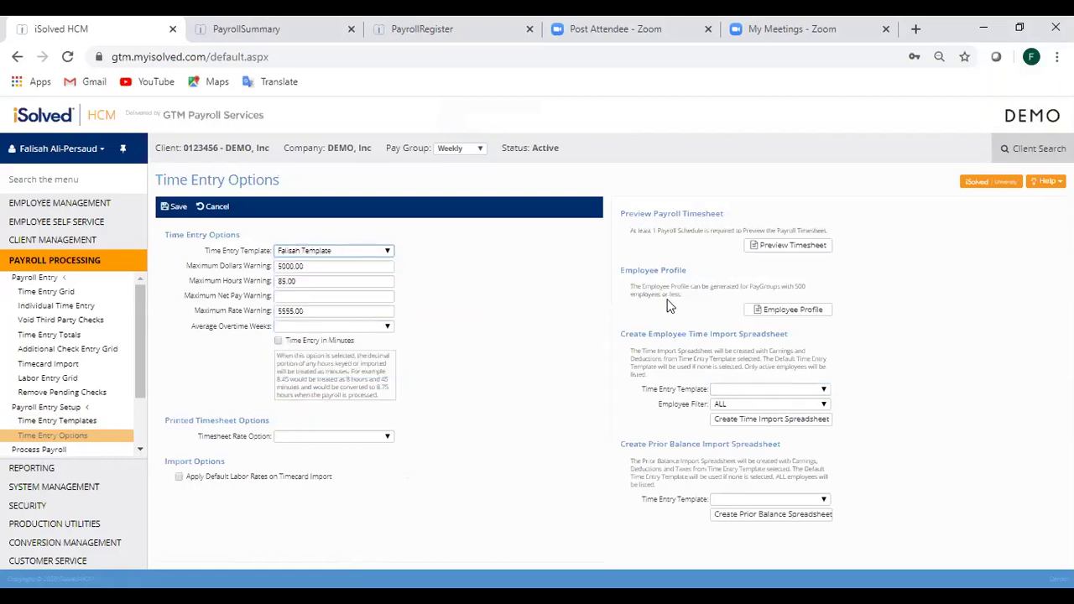
{"action": "left_click", "coordinate": [339, 265]}
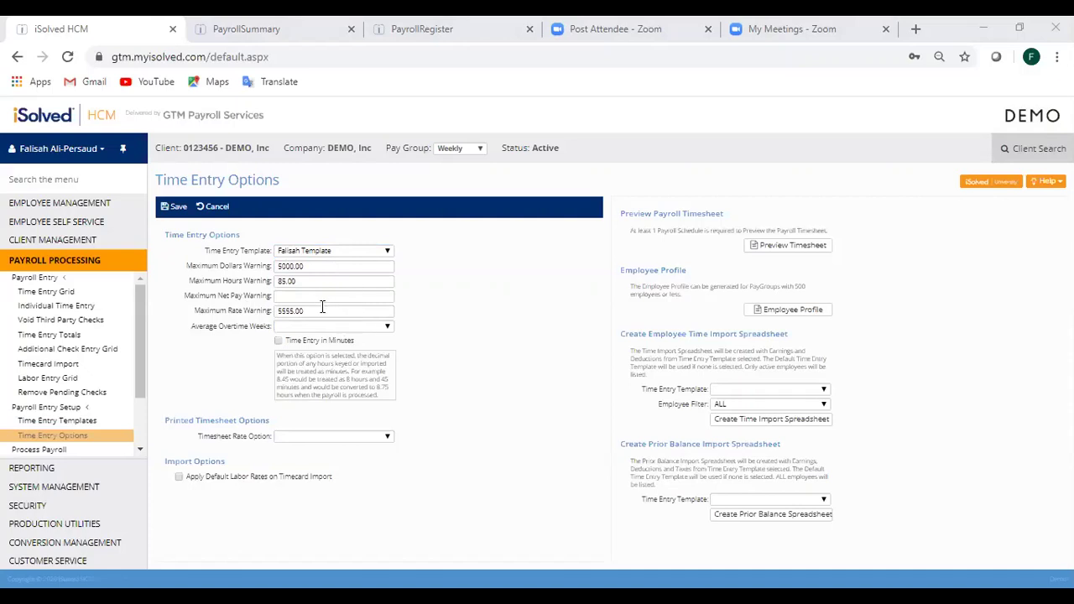
{"action": "left_click", "coordinate": [165, 209]}
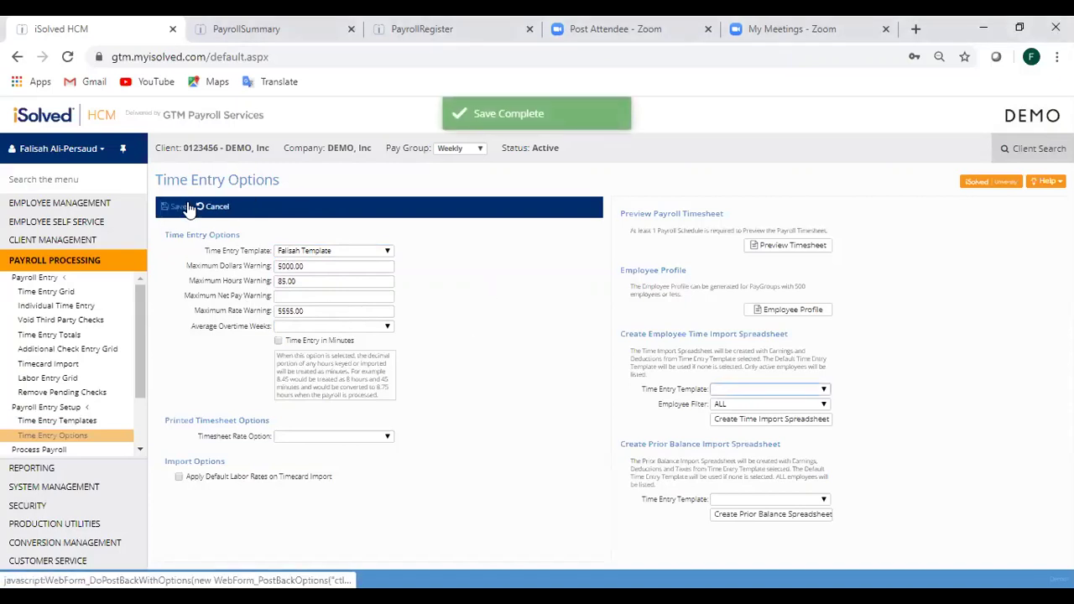
- In the Time Entry Grid, enter 89 Hourly Regular hours for the employee with the 25.0000 rate and inspect the entry's warning flag
{"action": "left_click", "coordinate": [69, 293]}
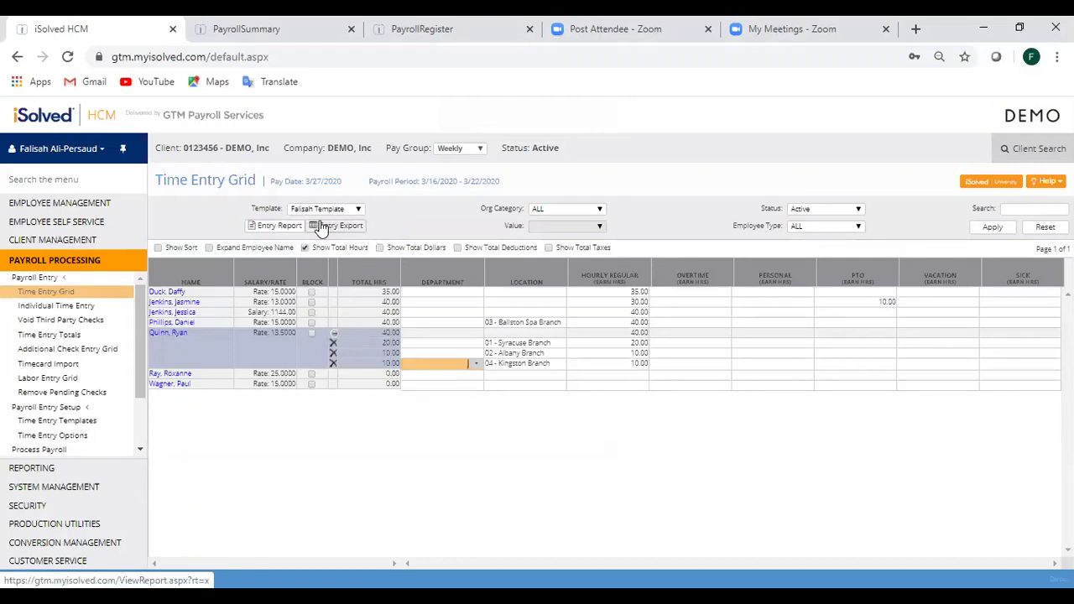
{"action": "left_click", "coordinate": [618, 379]}
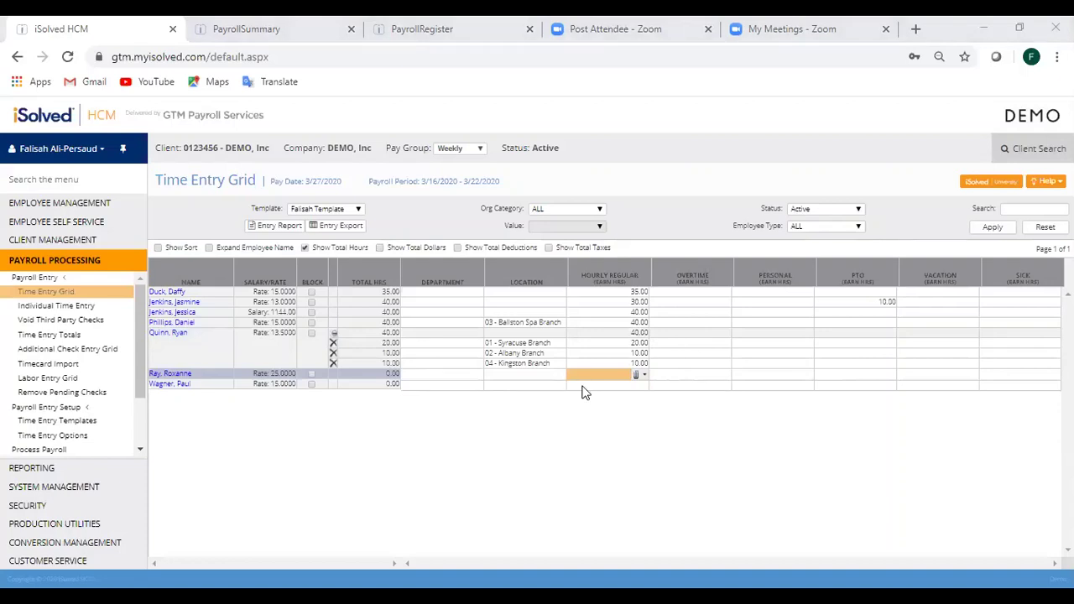
{"action": "left_click", "coordinate": [734, 361]}
{"action": "left_click", "coordinate": [638, 375]}
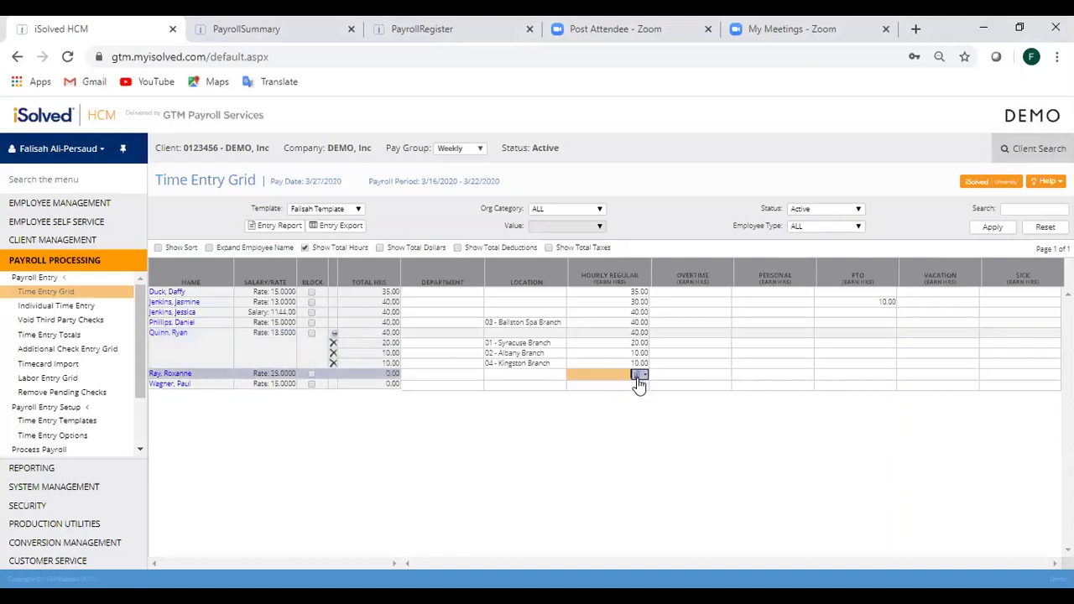
{"action": "type", "text": "89"}
{"action": "left_click", "coordinate": [720, 323]}
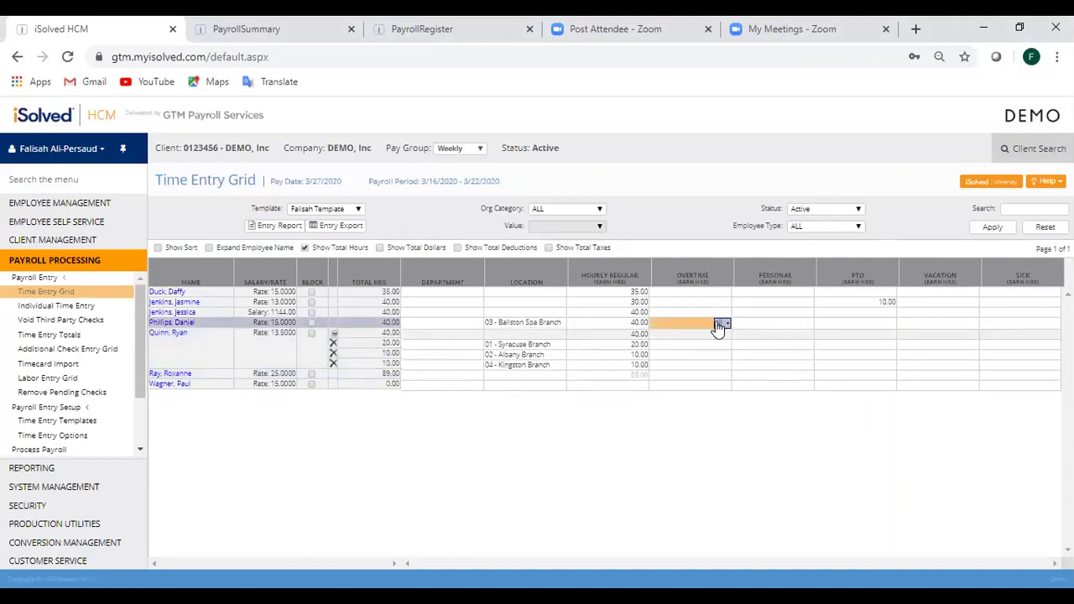
{"action": "mouse_move", "coordinate": [570, 380]}
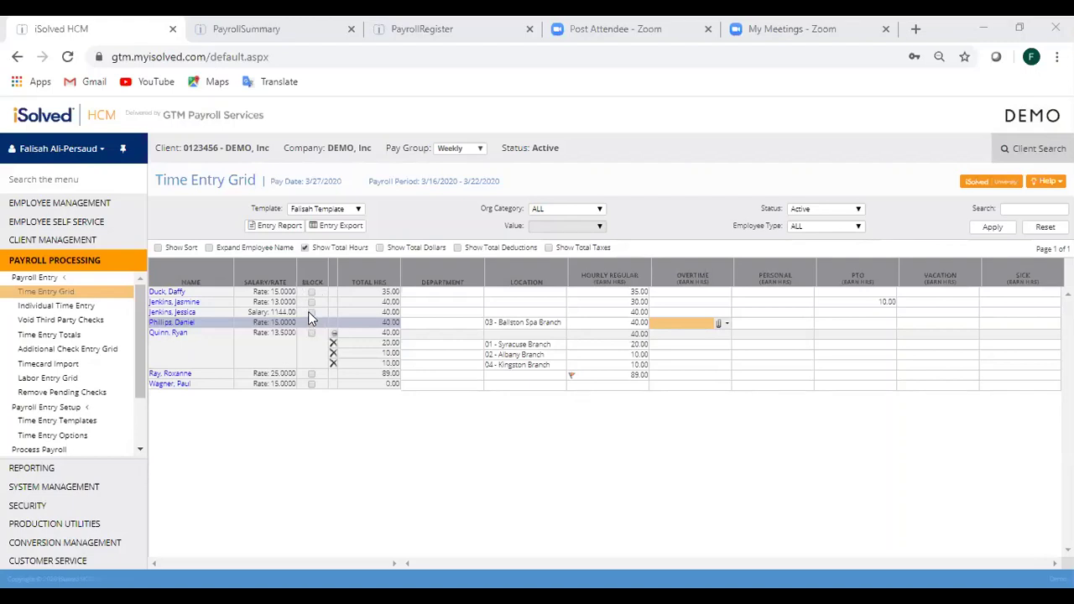
- Block the automatic pay of the salaried employee in the Time Entry Grid
{"action": "left_click", "coordinate": [311, 312]}
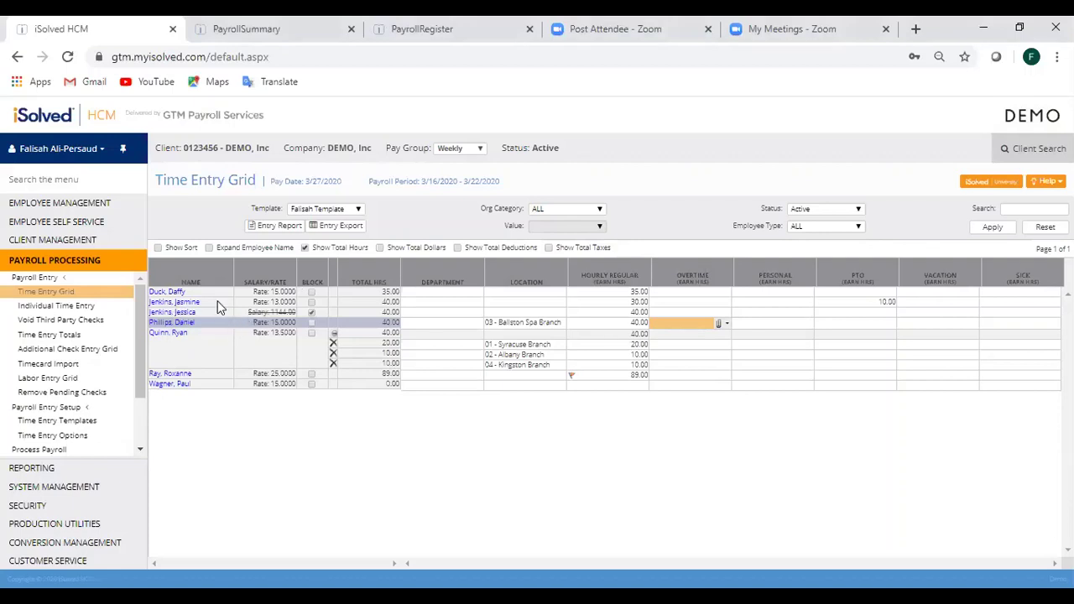